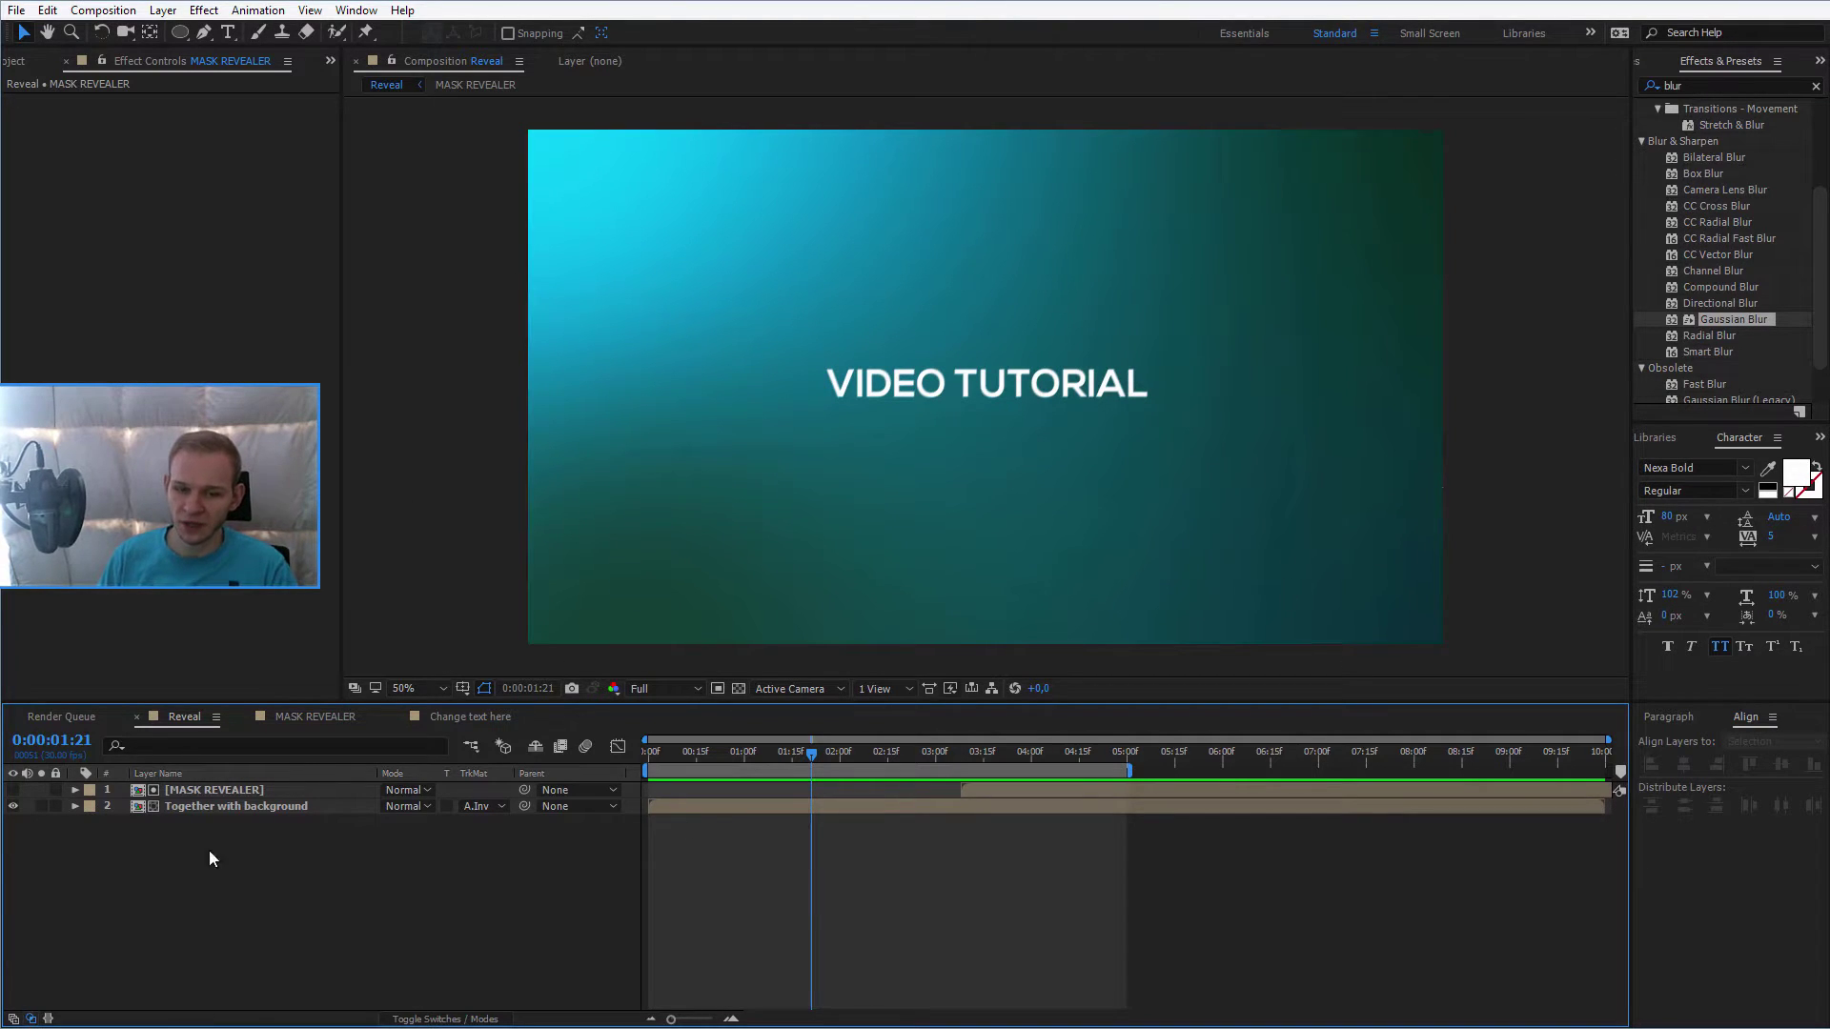
Pre-compose the Together with background and MASK REVEALER layers into 'Ready animation title'
click(192, 808)
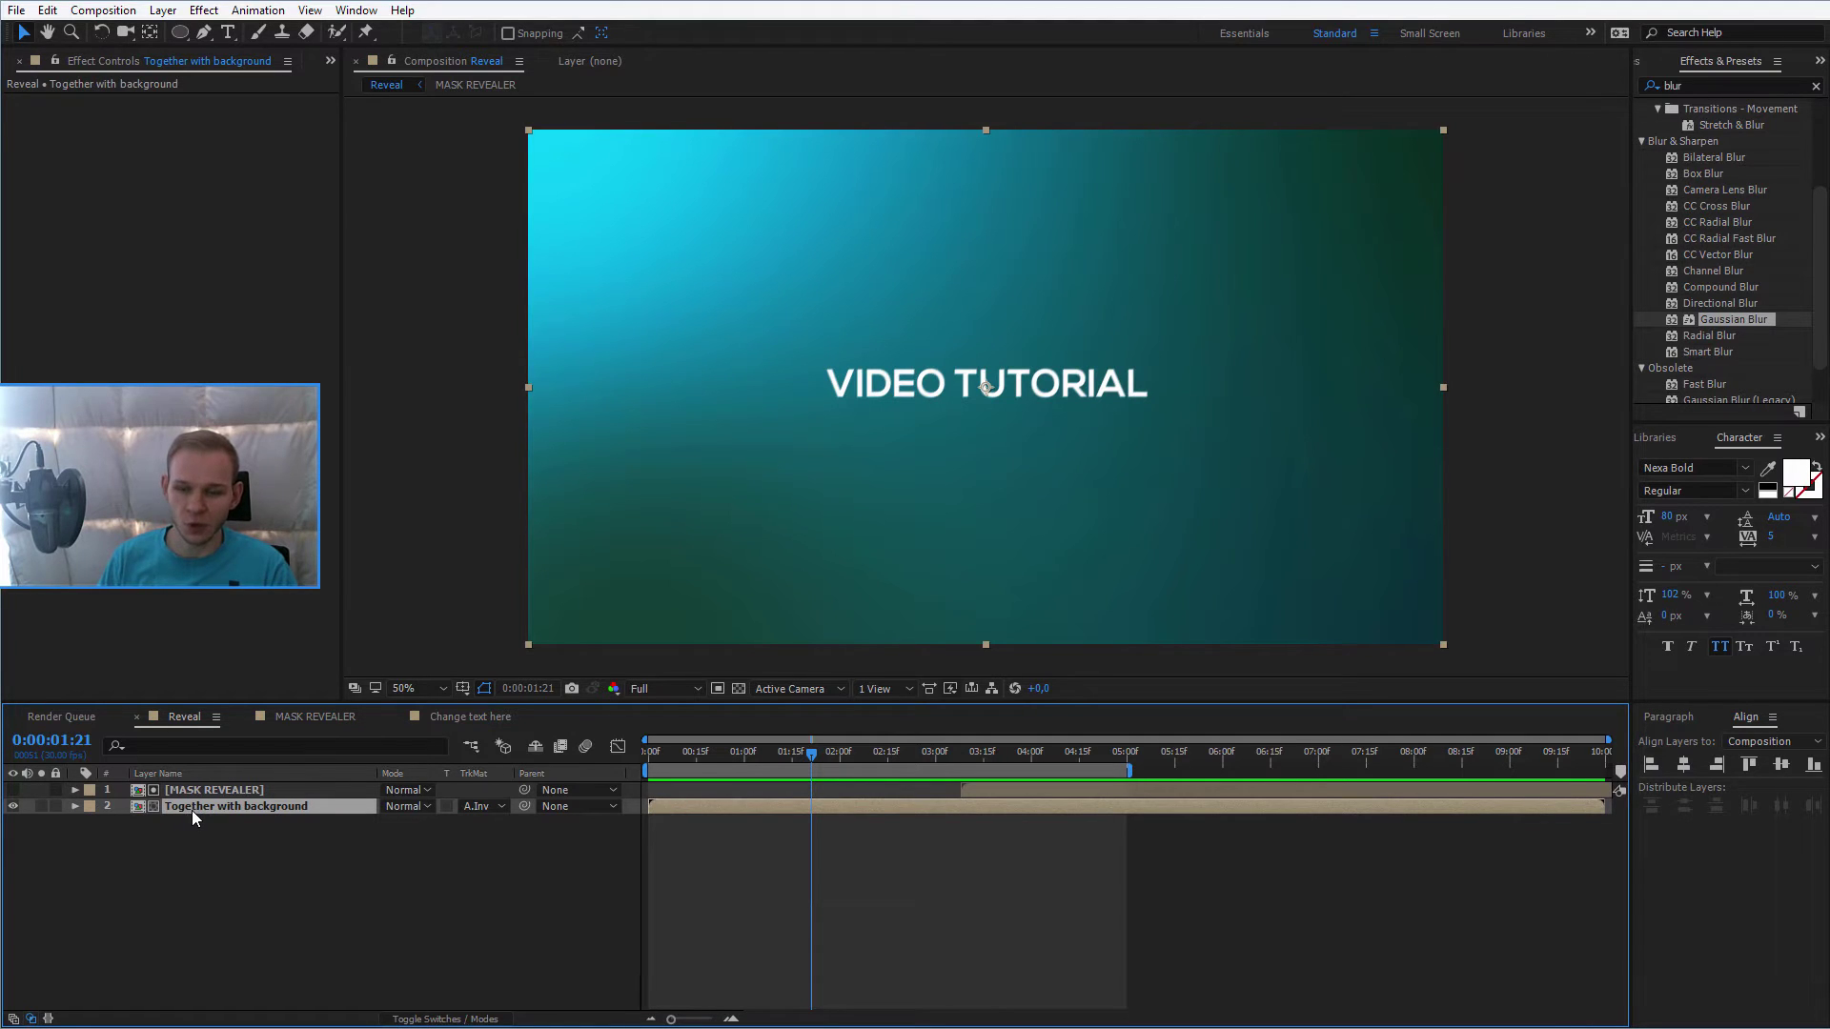
shift+click(191, 789)
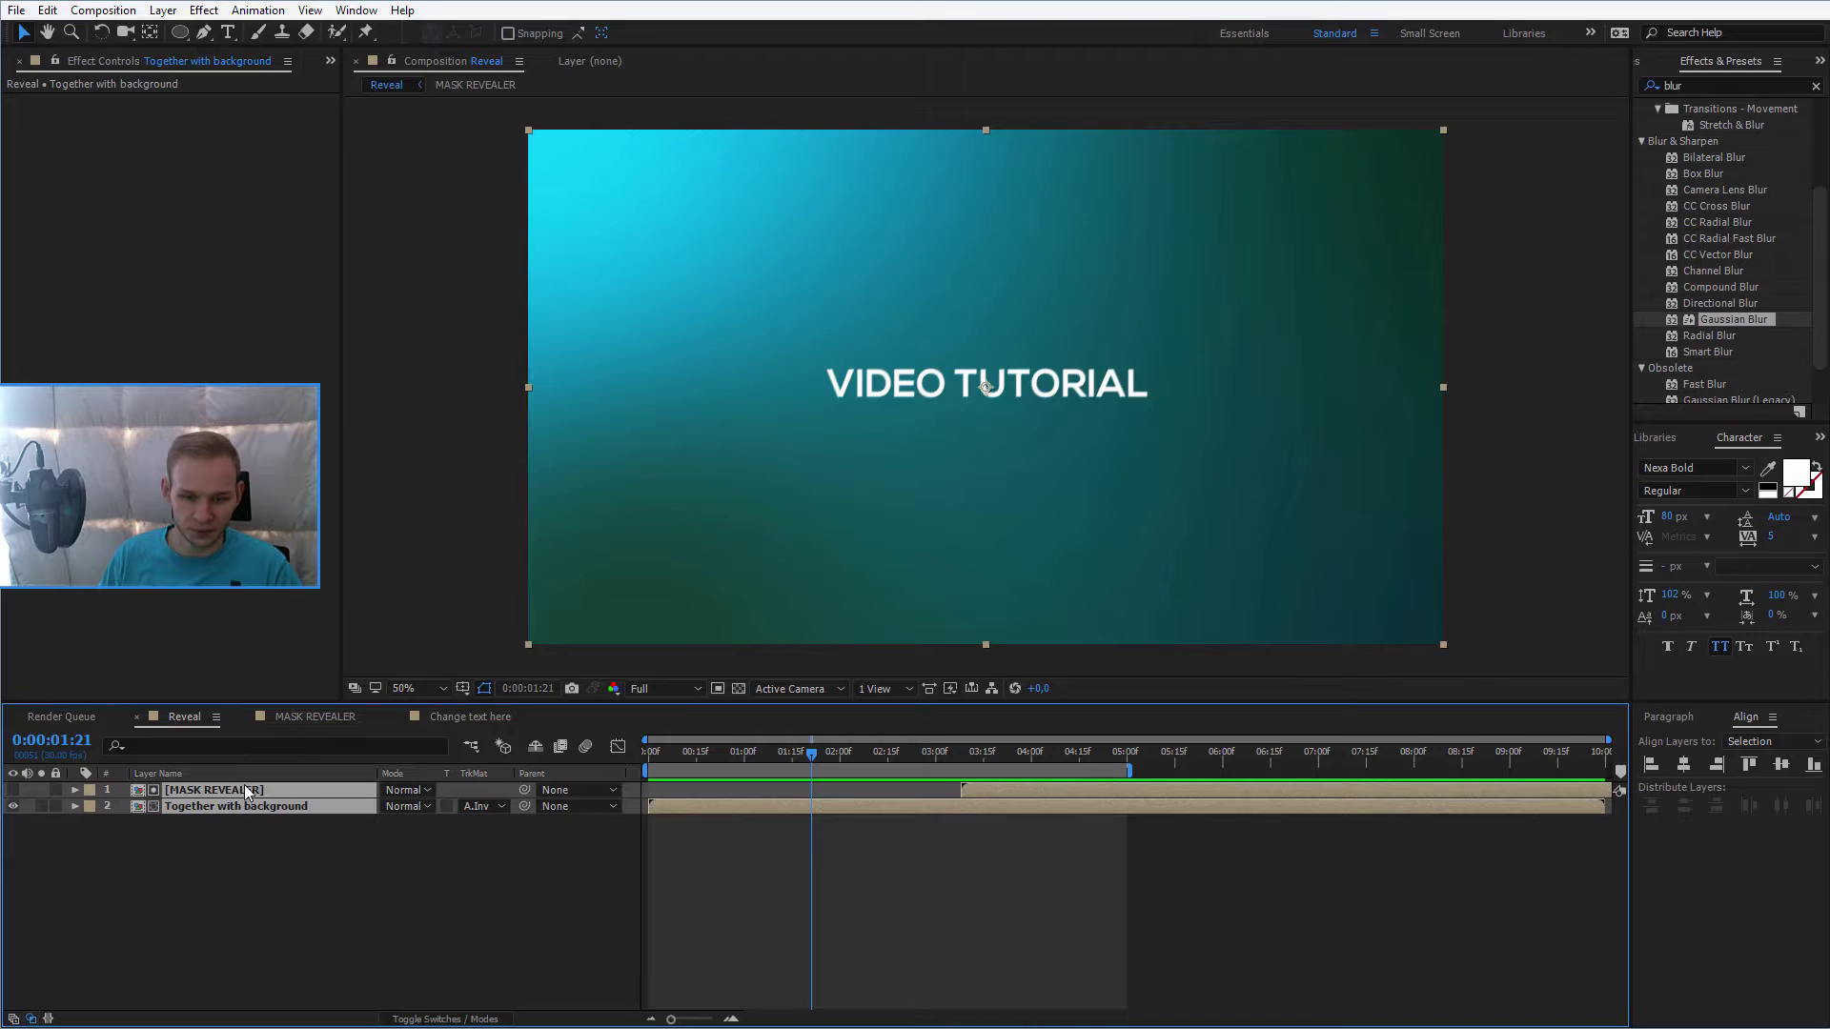
key(ctrl+shift+c)
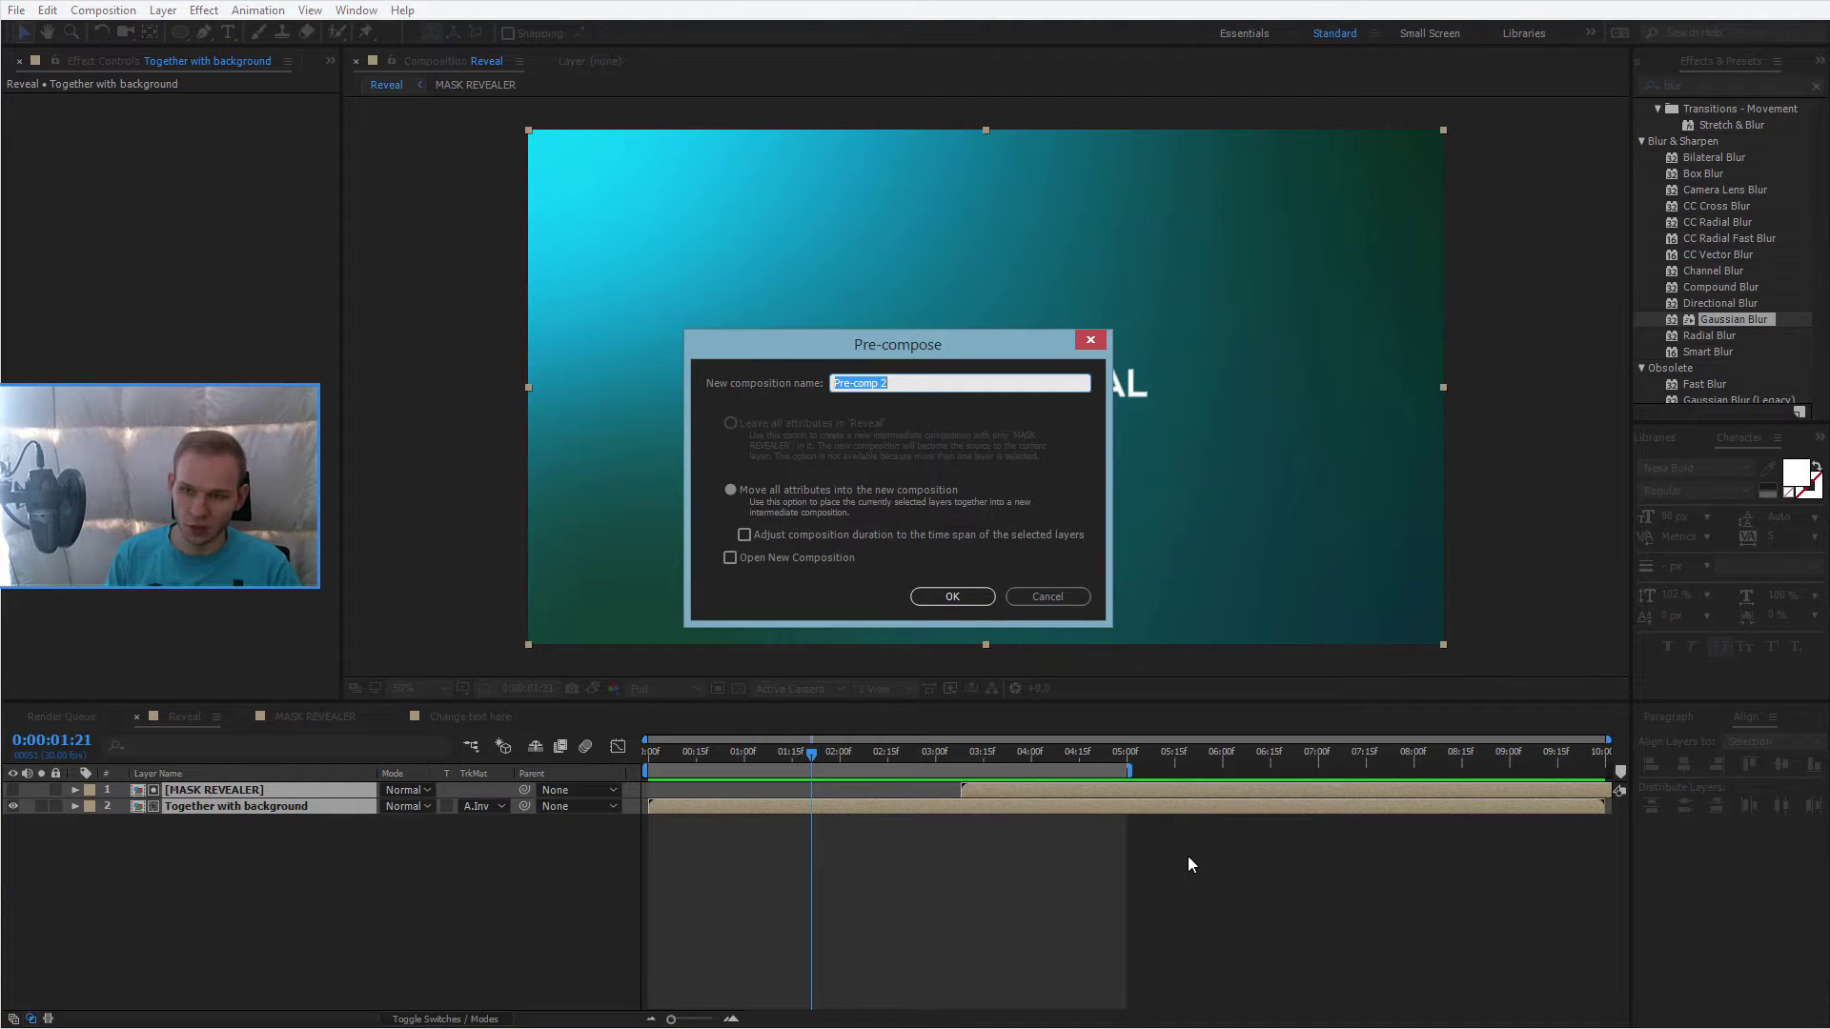
text(Ready animation title)
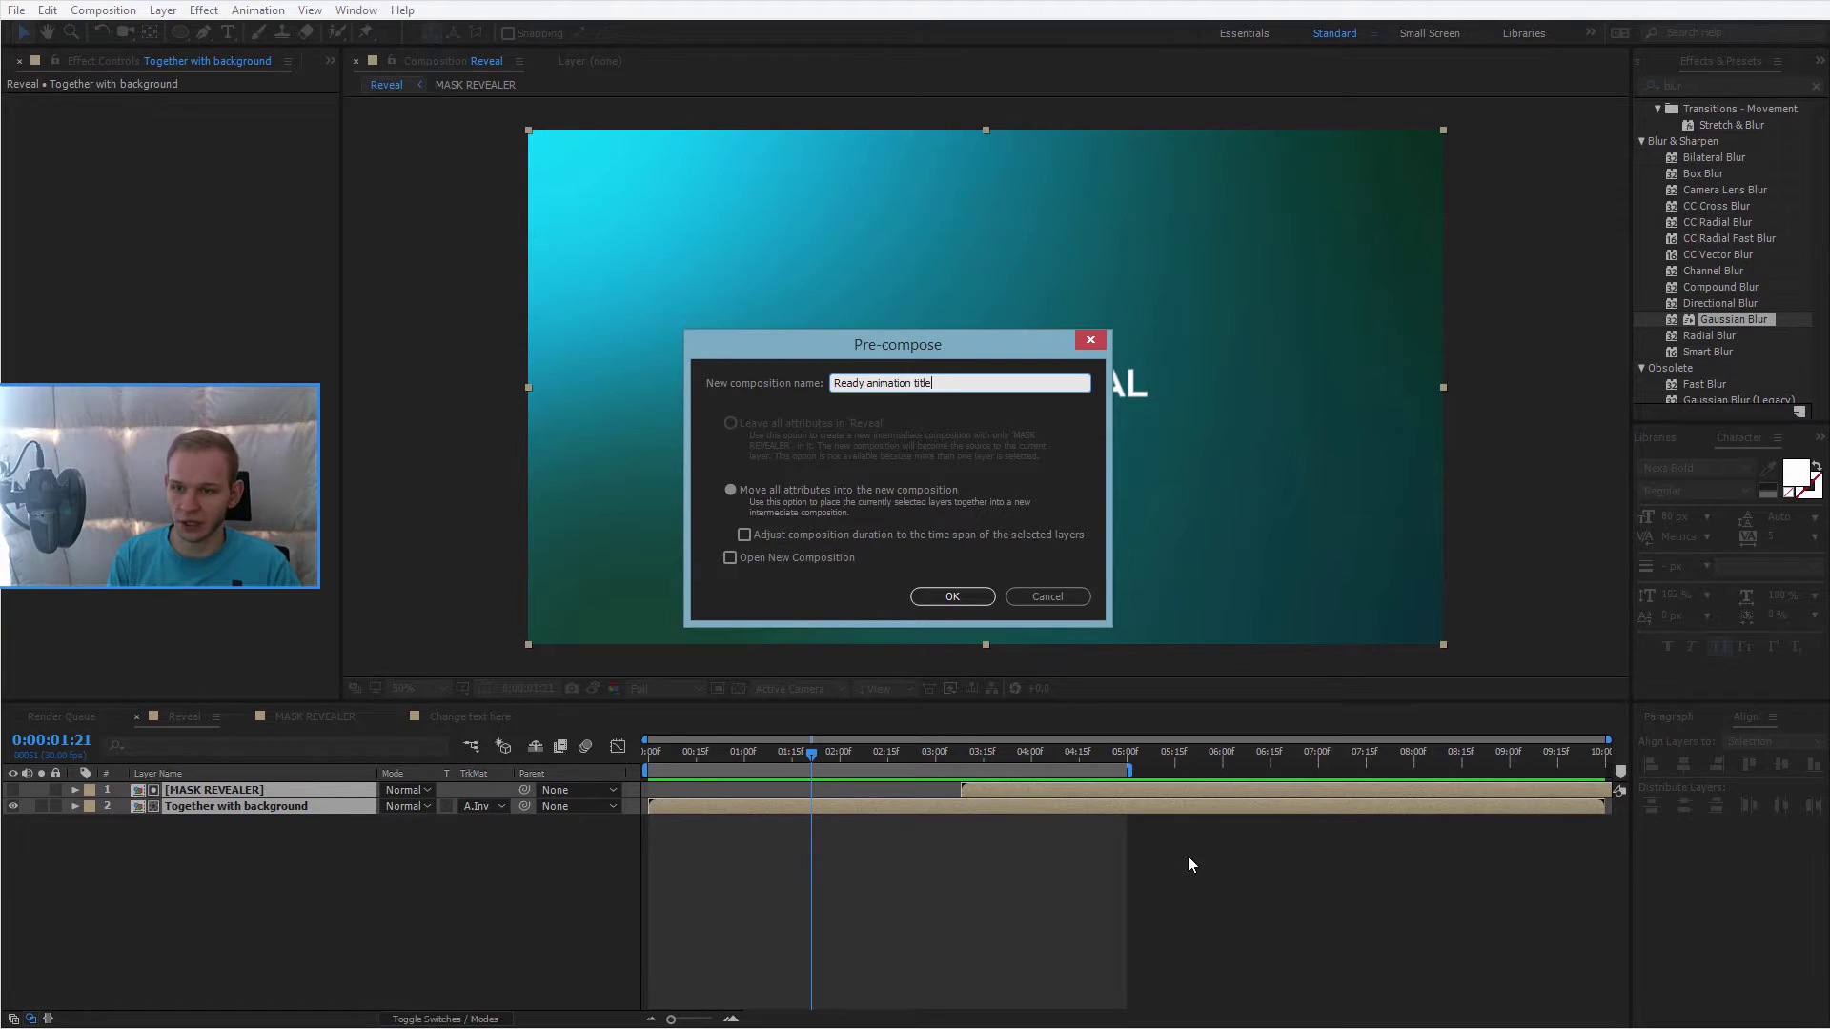
key(Return)
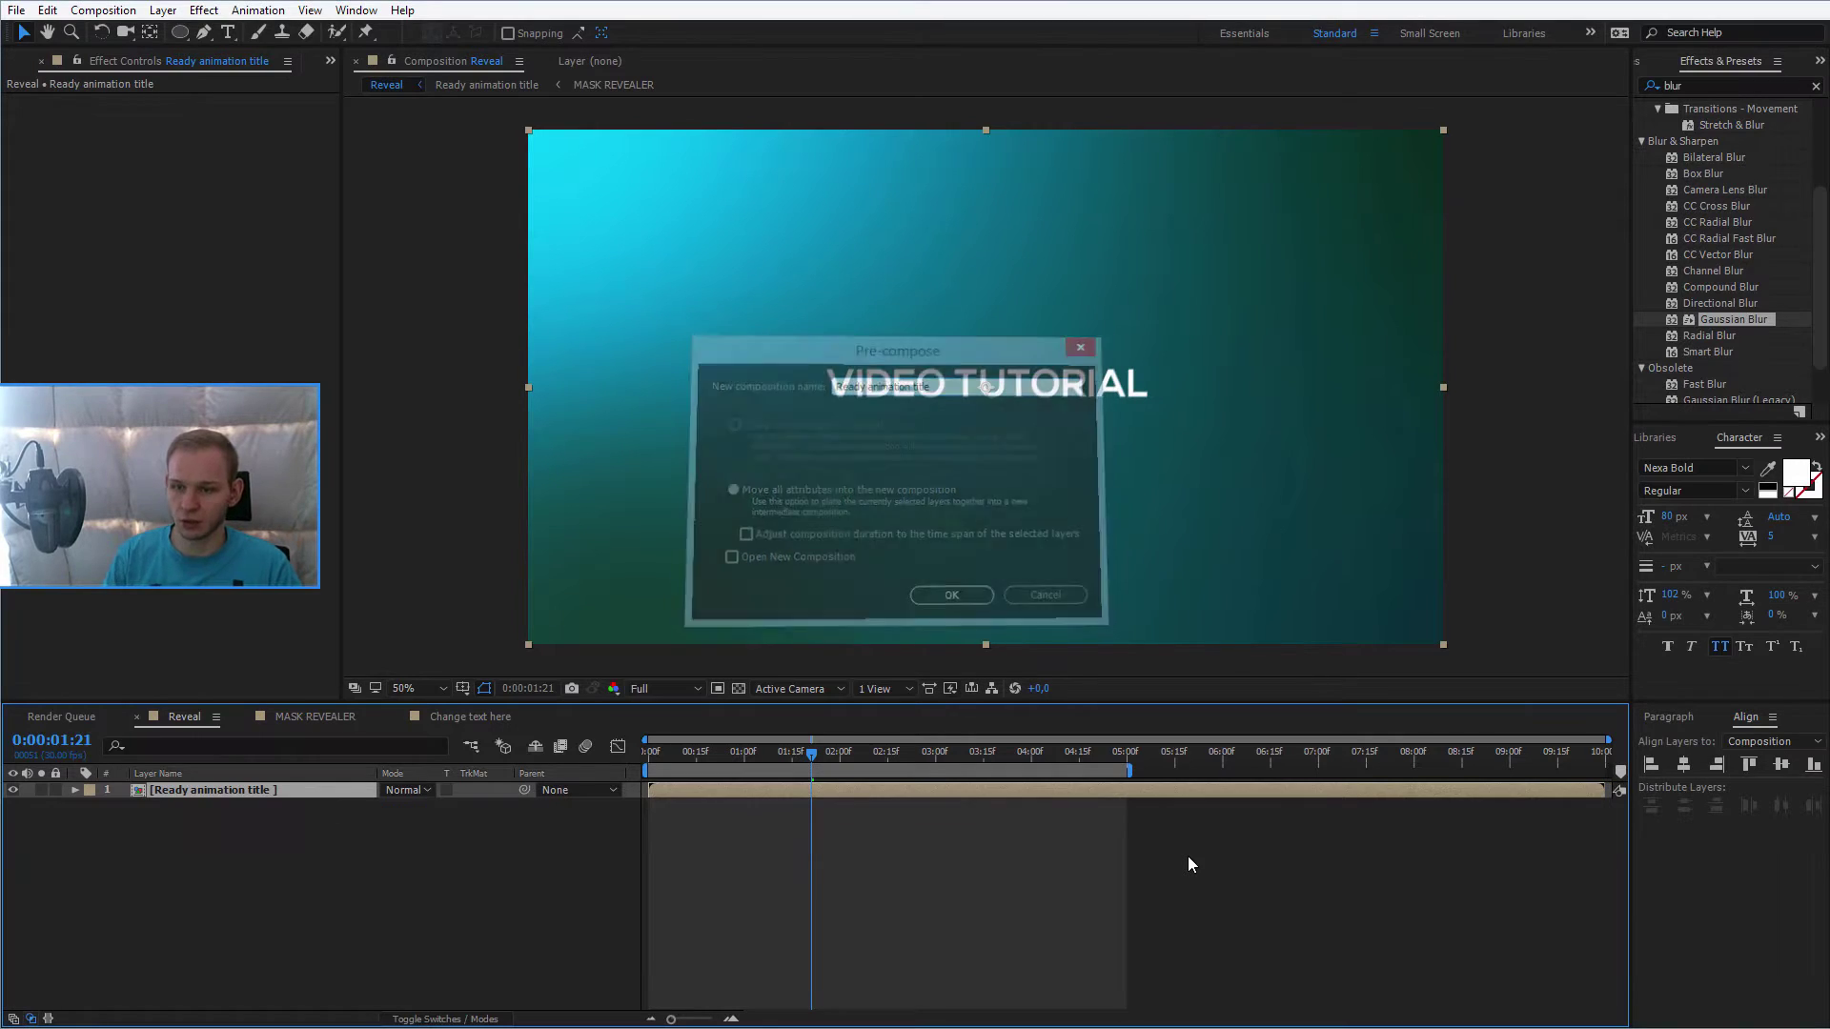
Build a timelapseek composition from the timelapseek.mp4 footage and play a preview of it
click(61, 718)
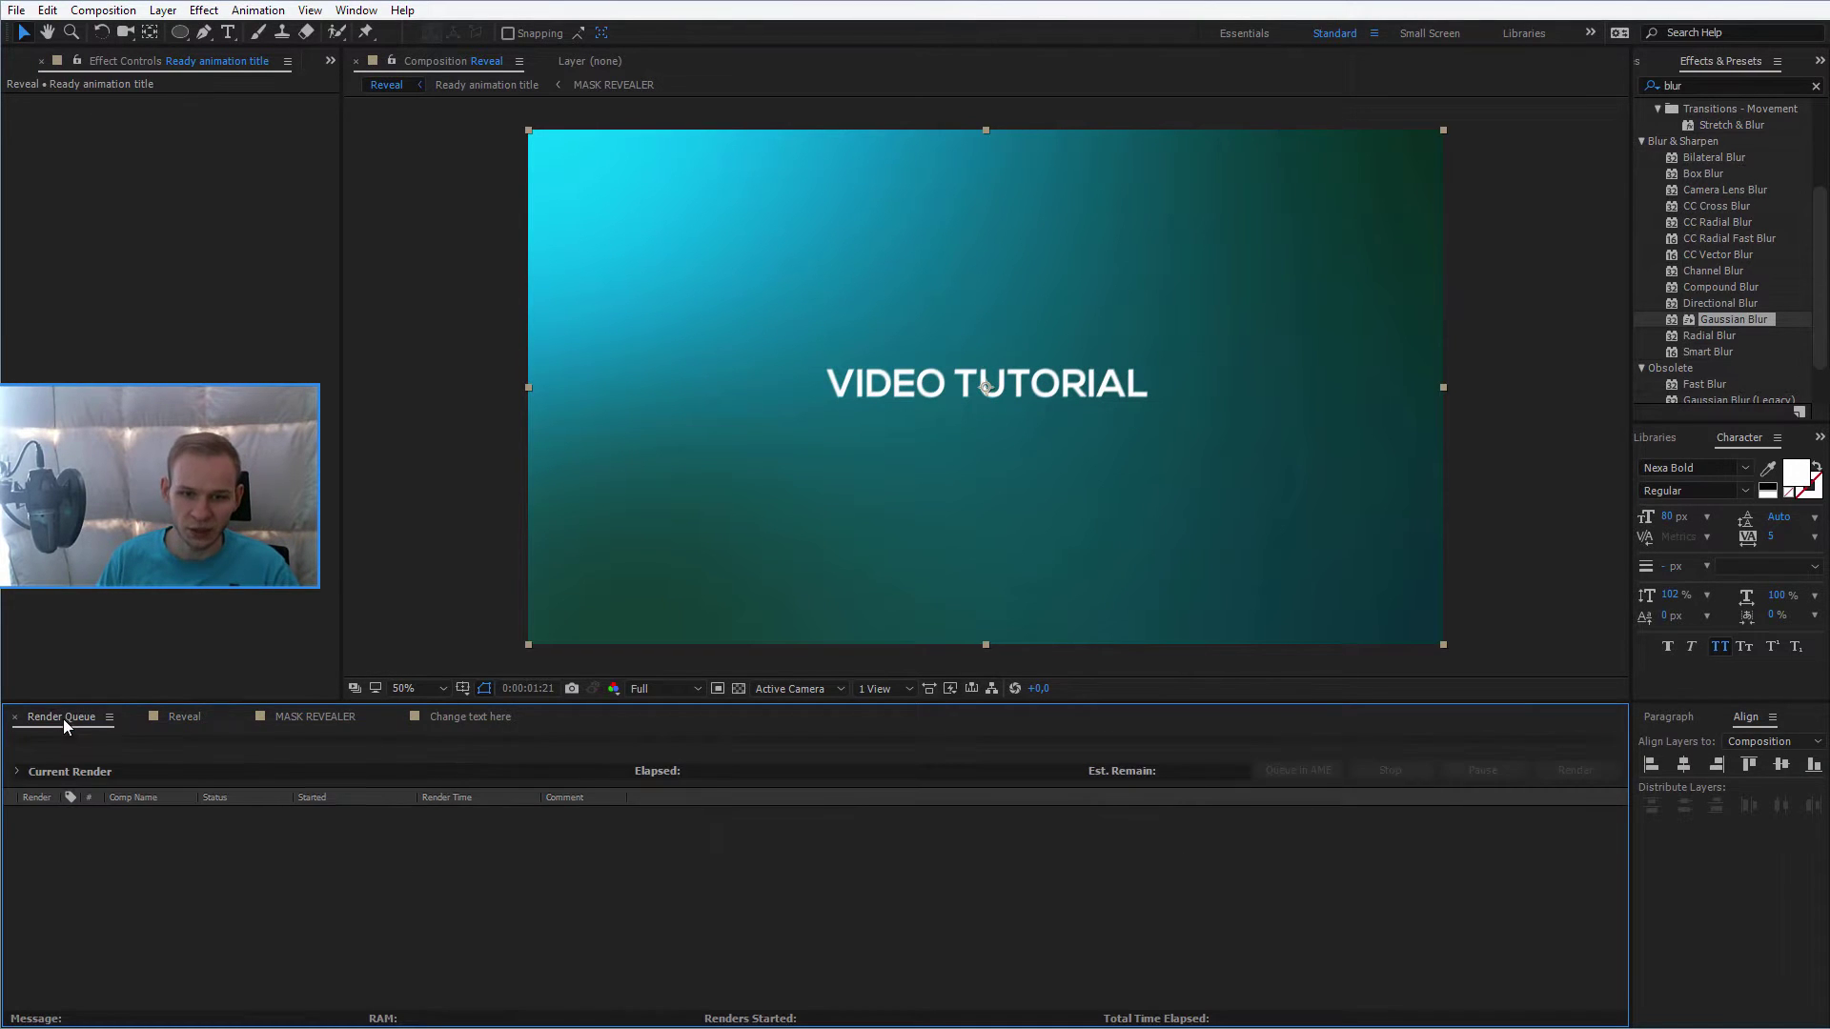
click(24, 62)
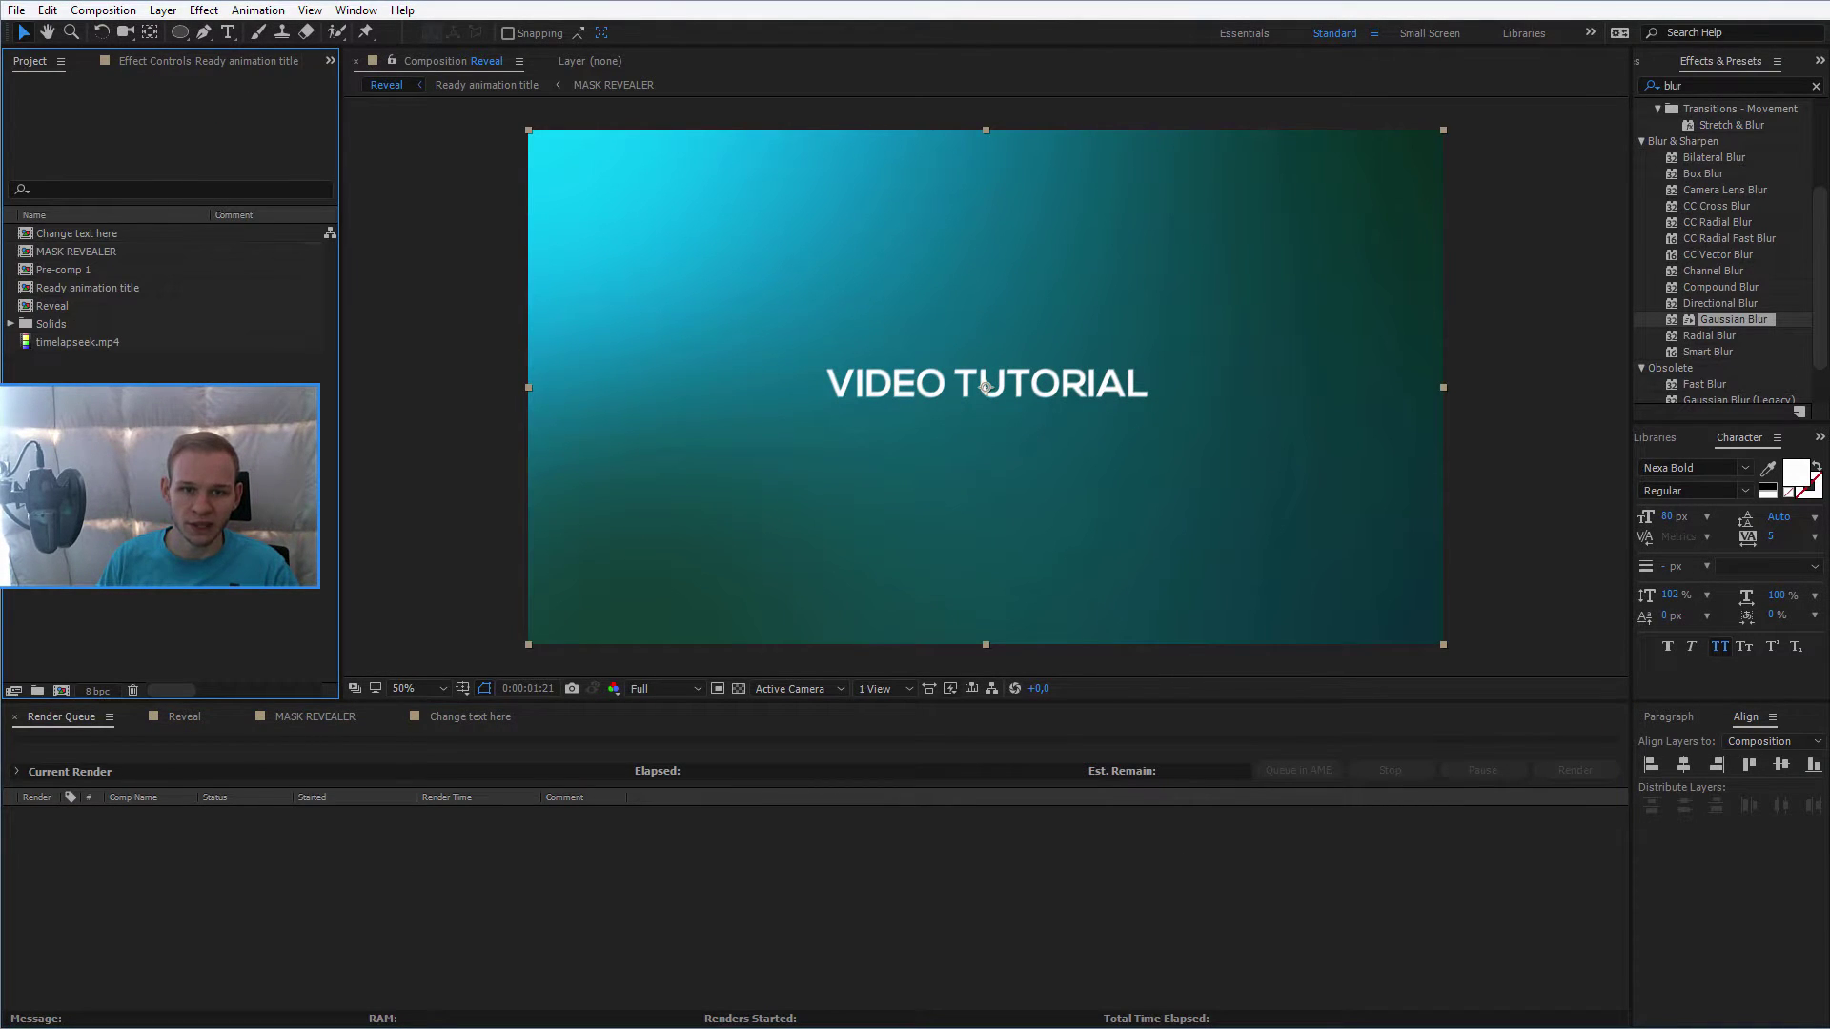
click(80, 289)
click(90, 369)
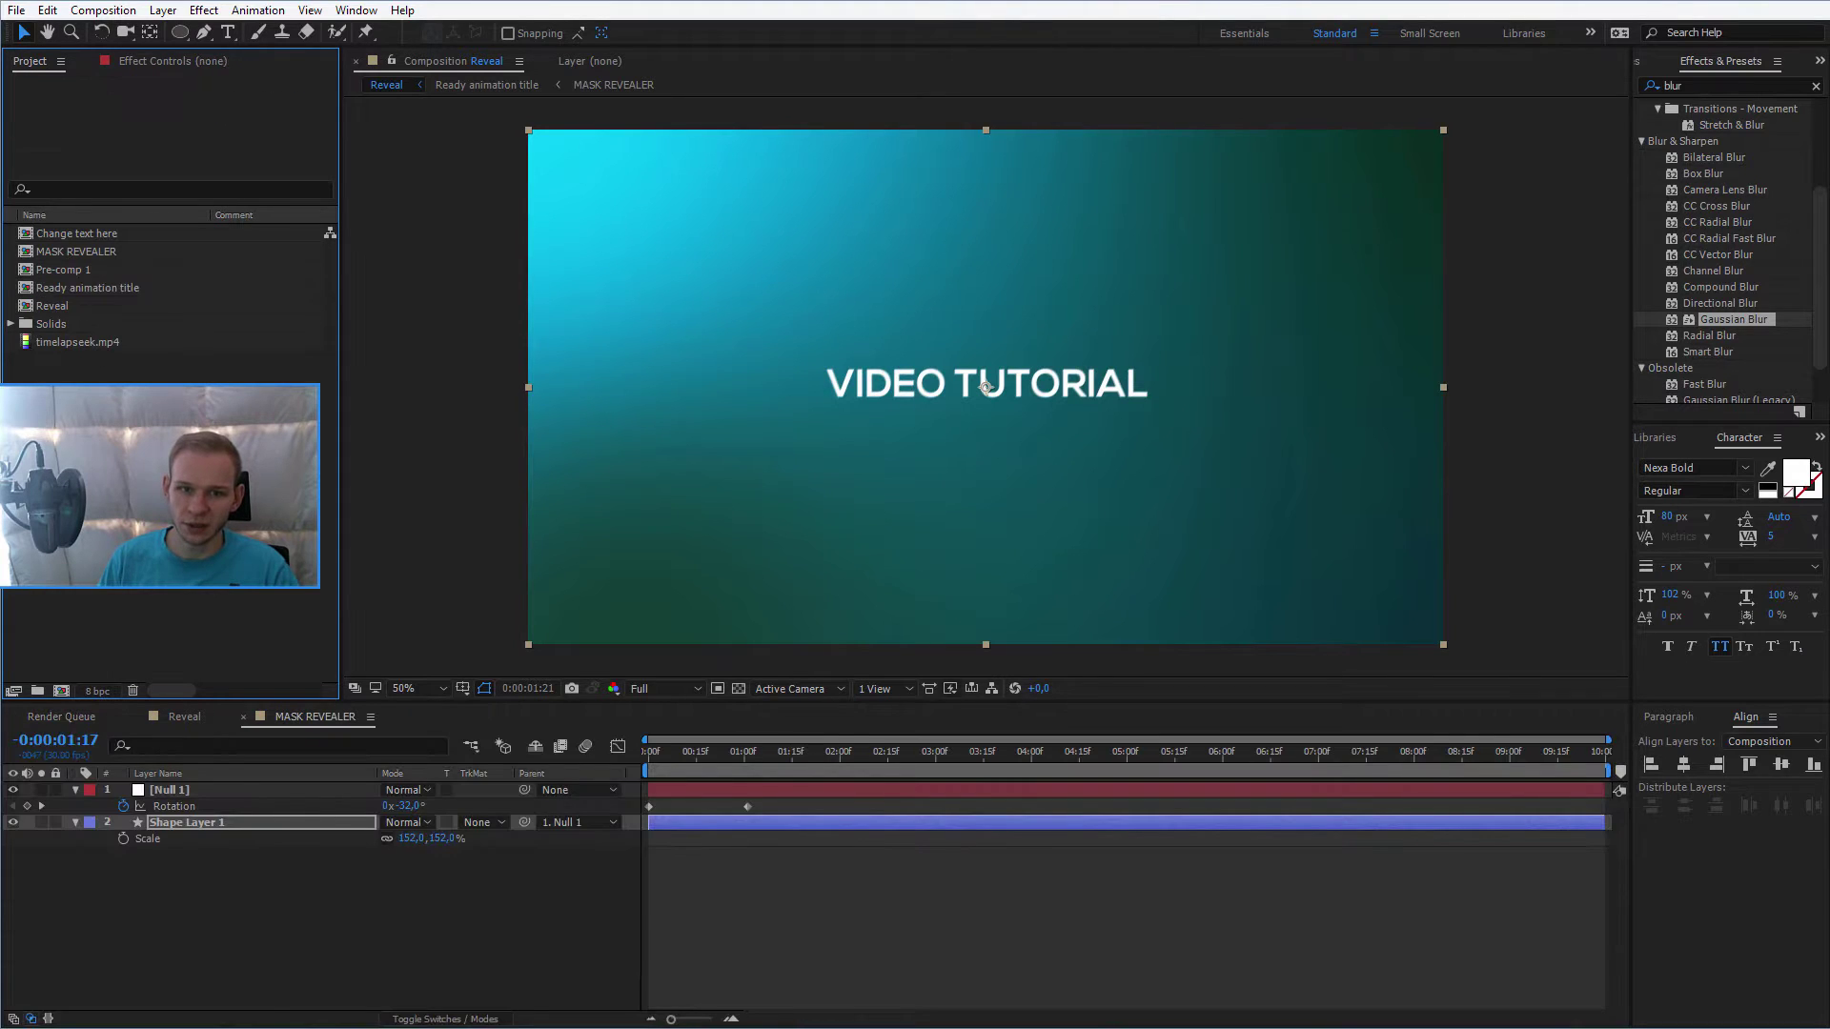
click(143, 343)
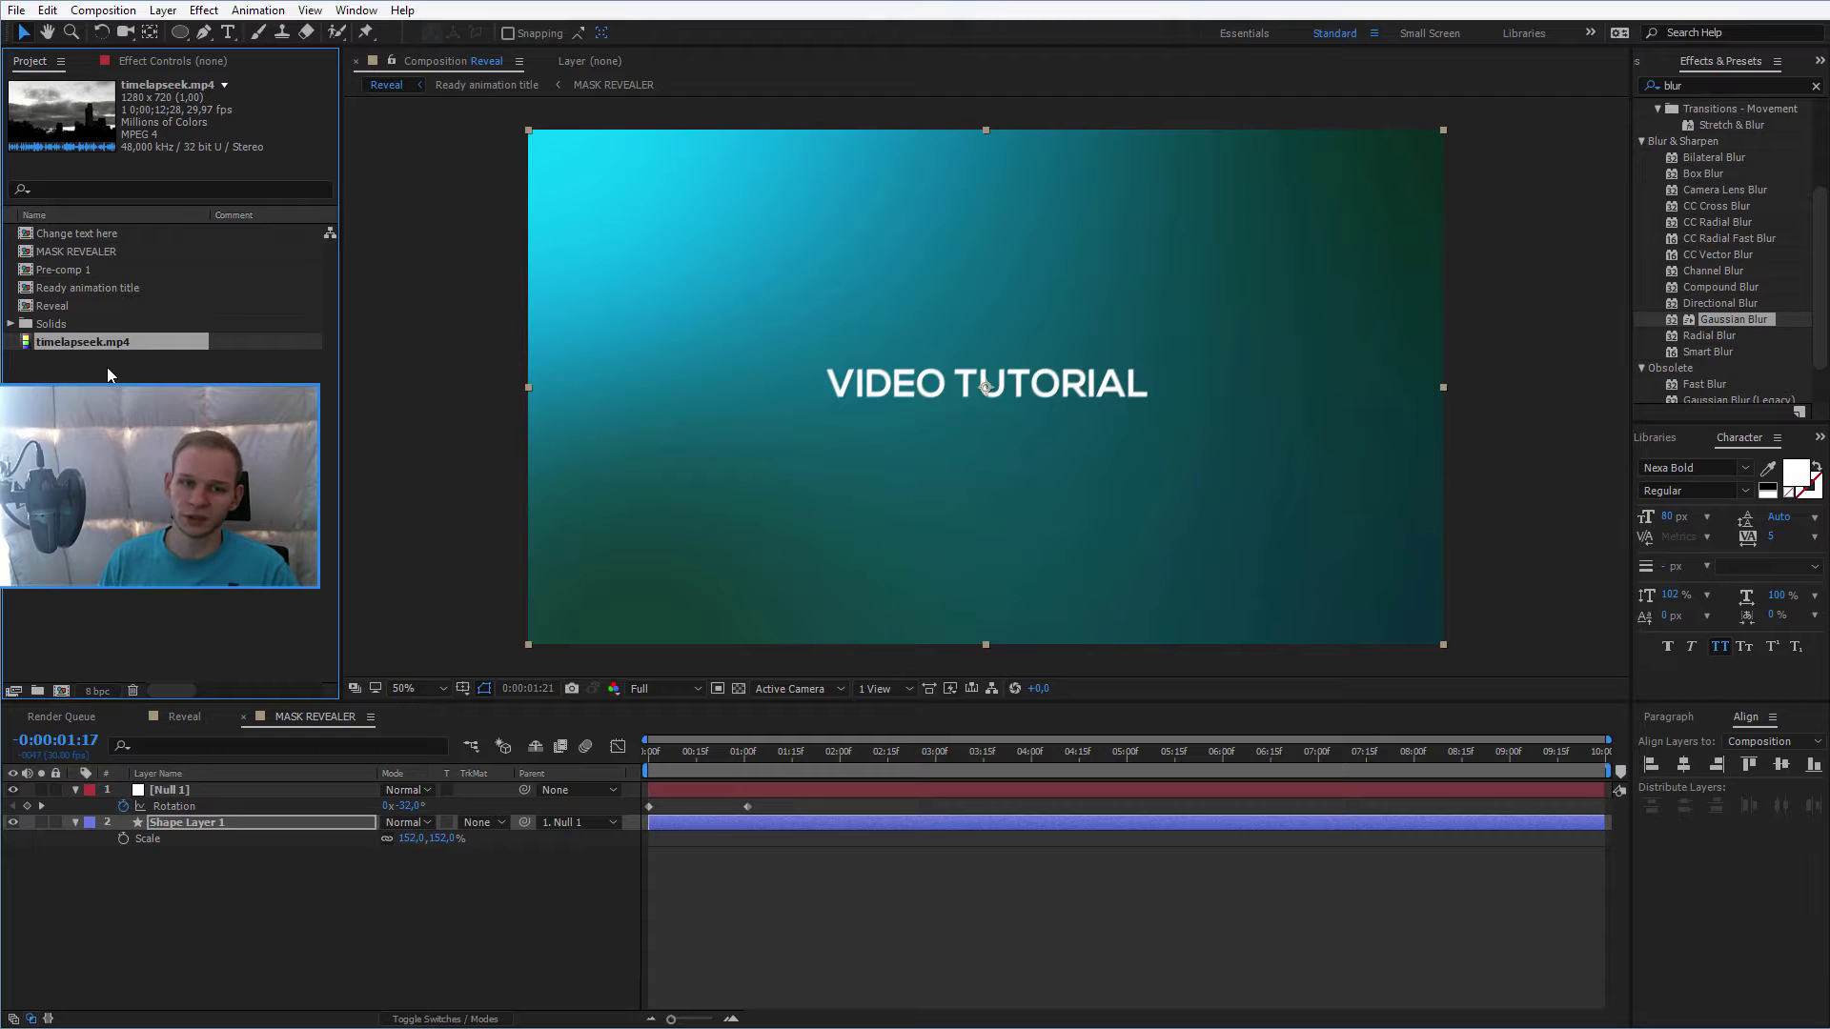
drag(78, 342, 63, 694)
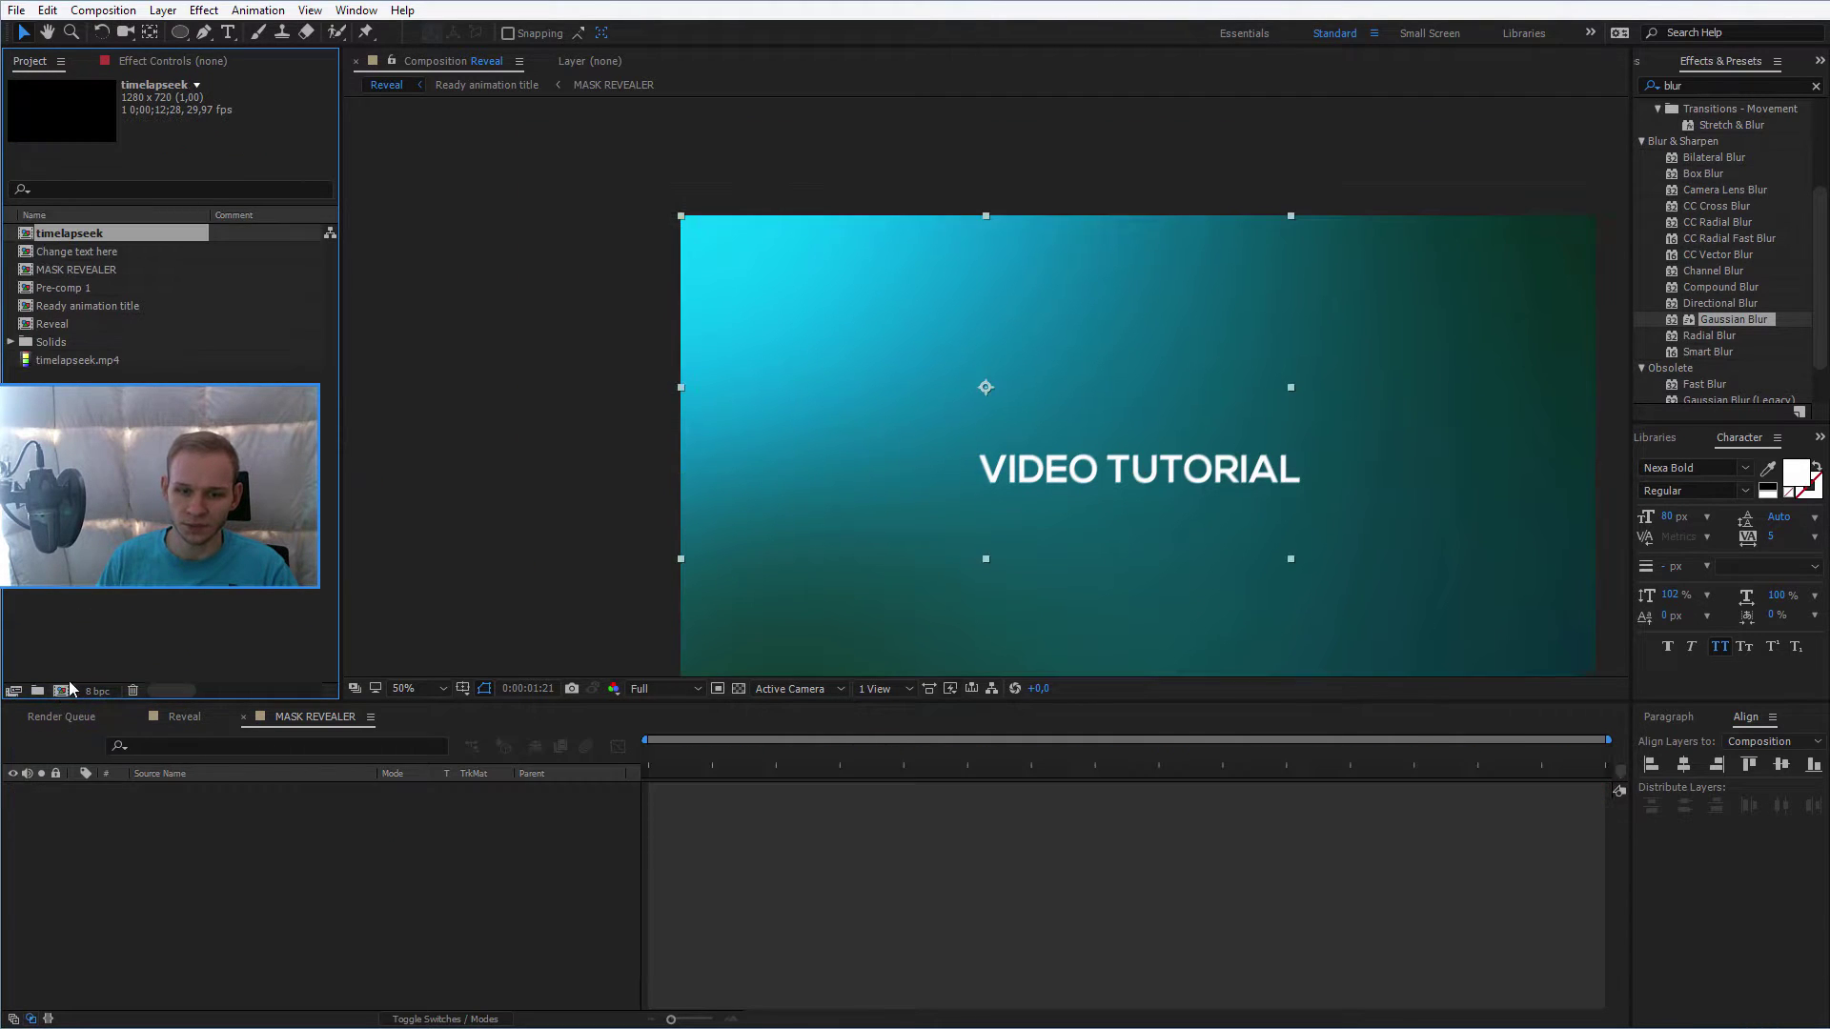
key(space)
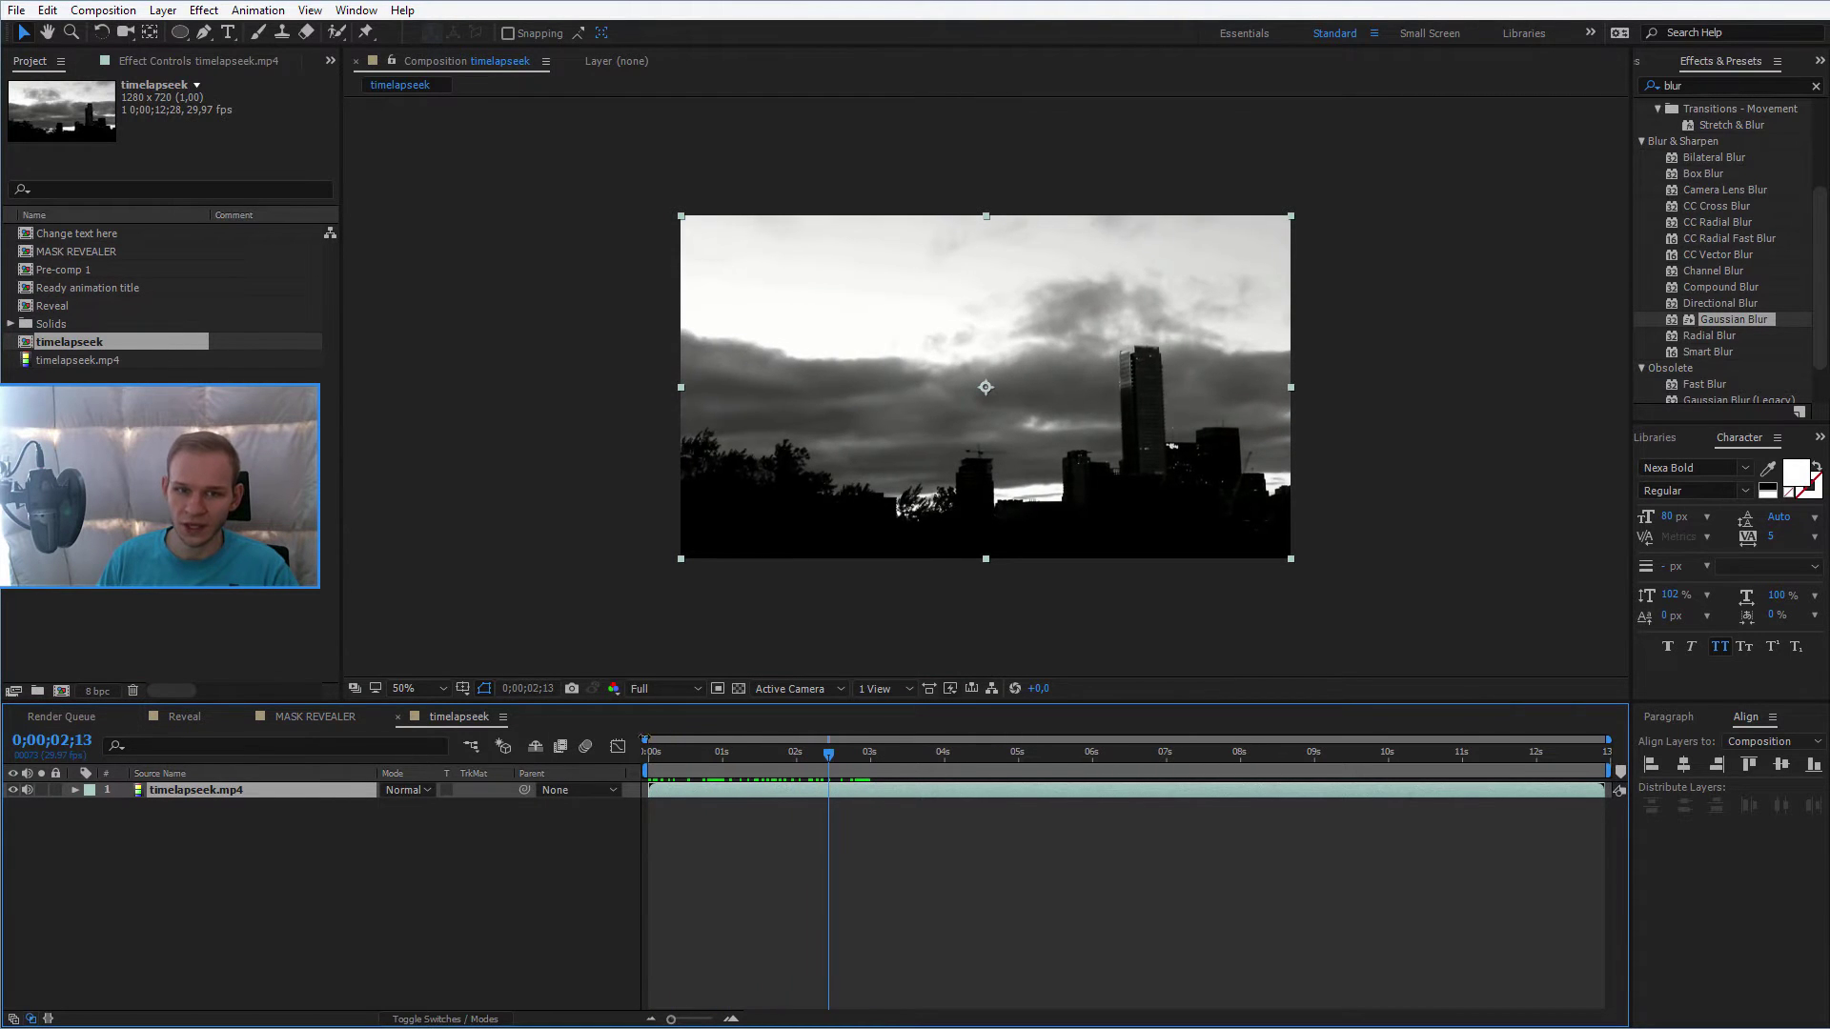
click(258, 589)
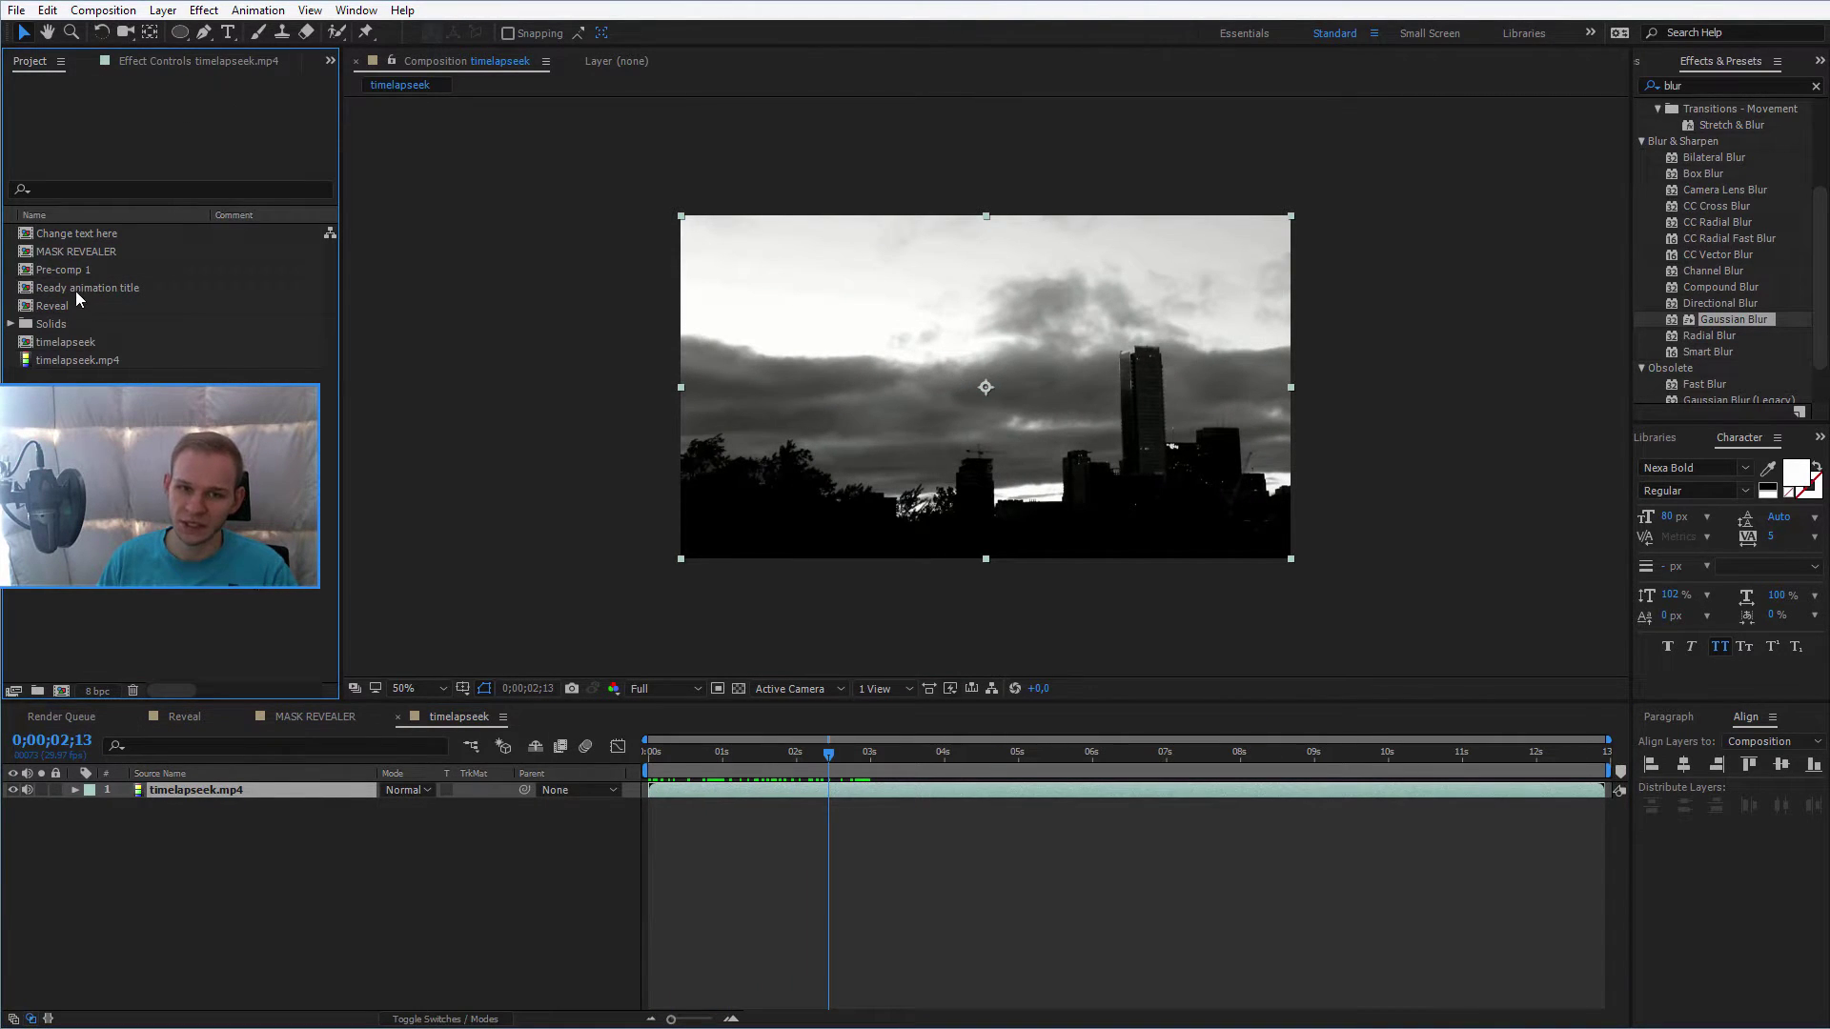
Place Ready animation title above the timelapseek.mp4 layer and preview the title over the footage
drag(72, 288, 272, 783)
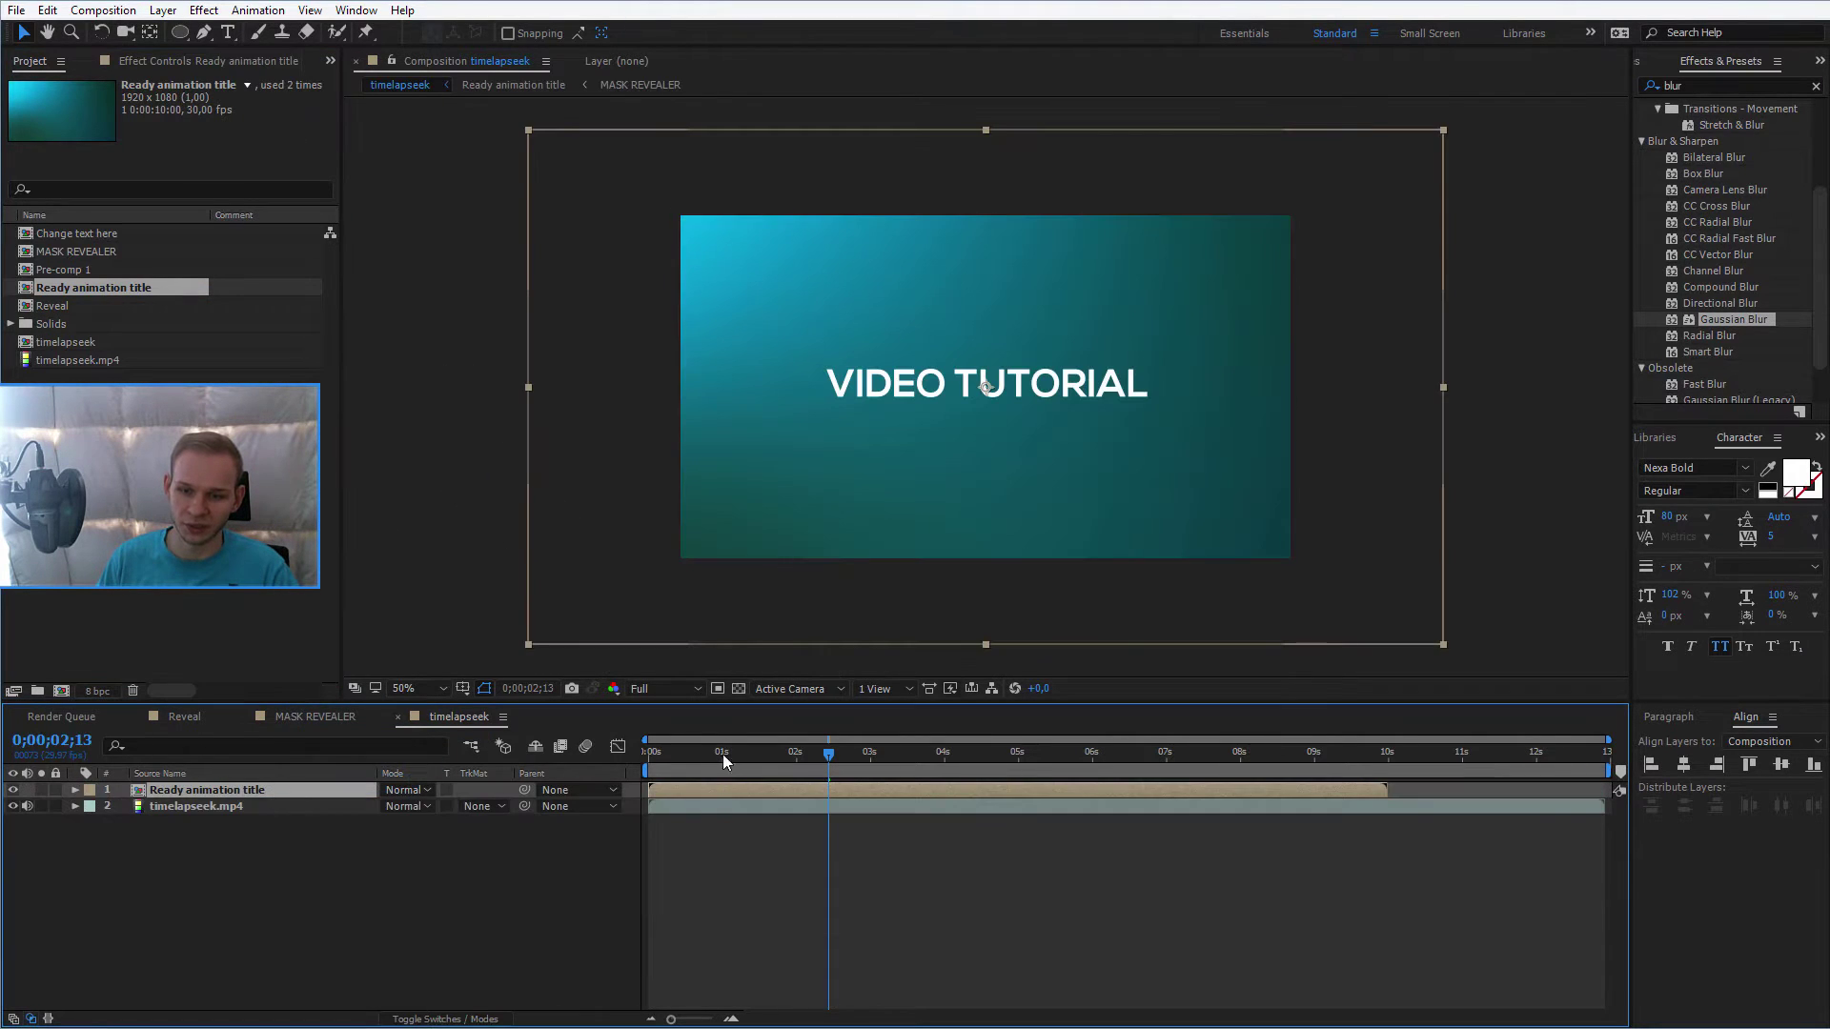
drag(724, 753, 890, 774)
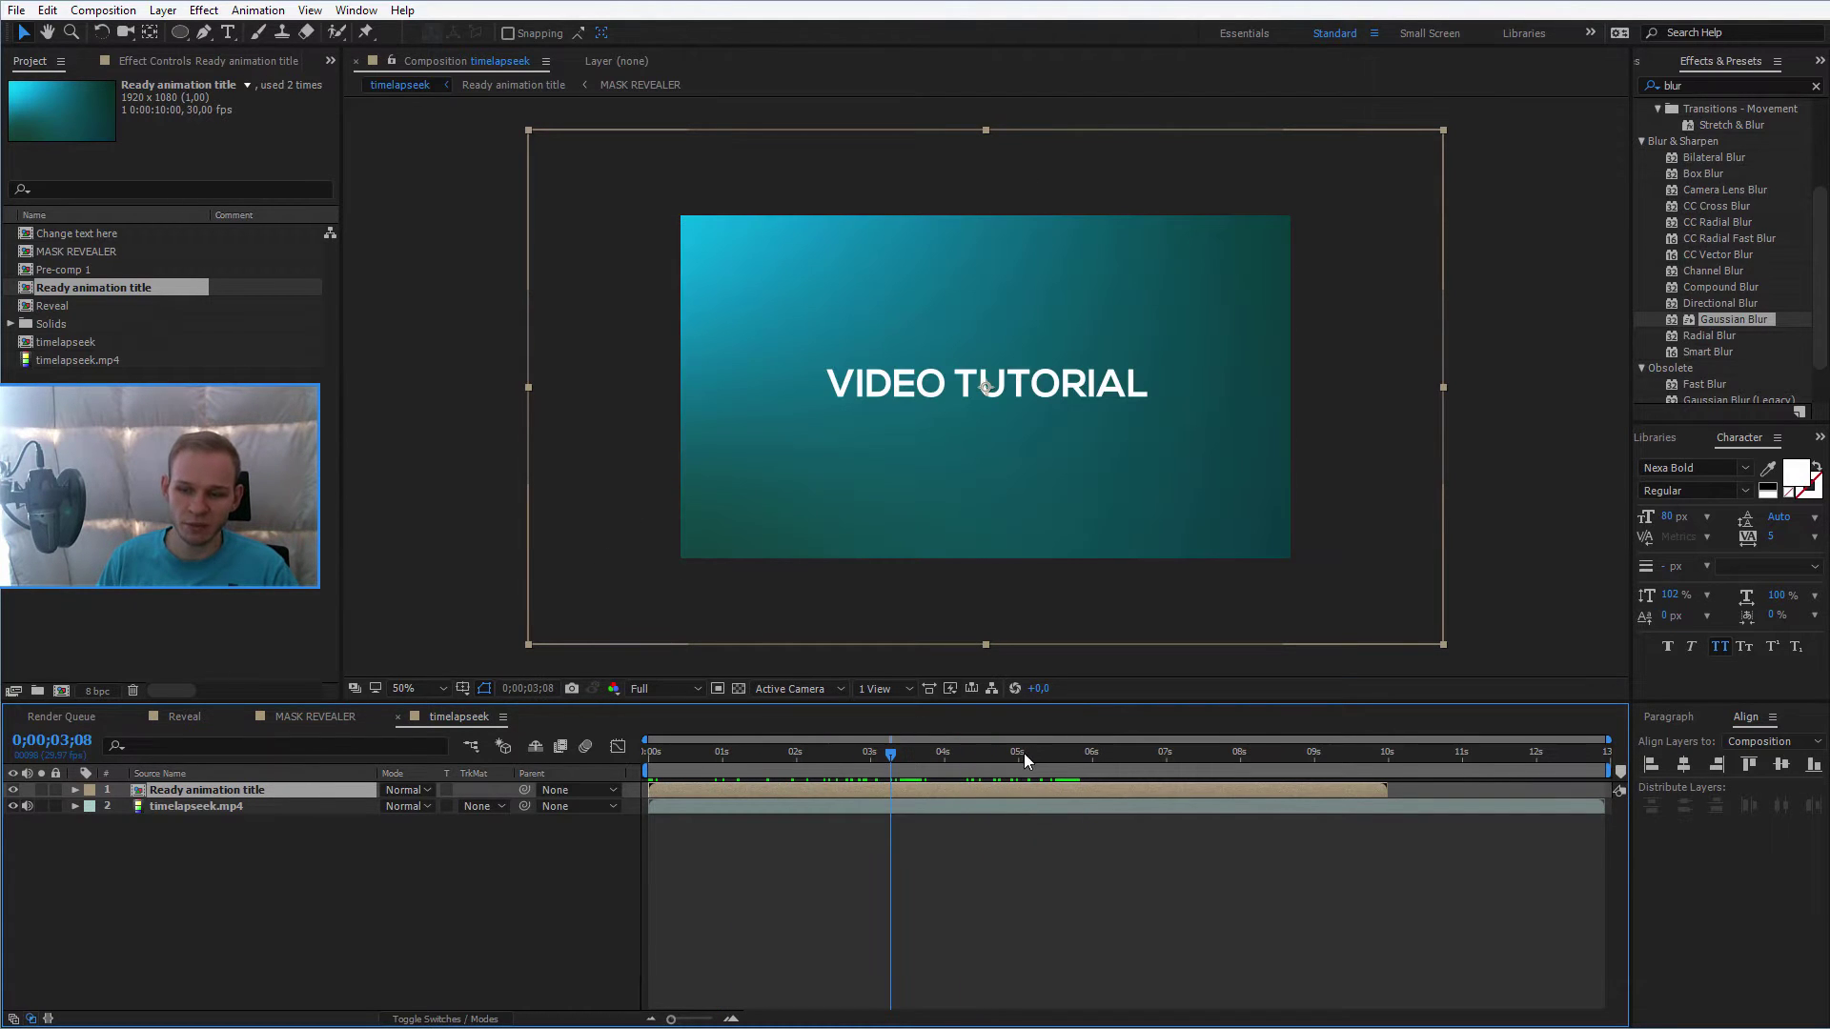
drag(1024, 760, 627, 770)
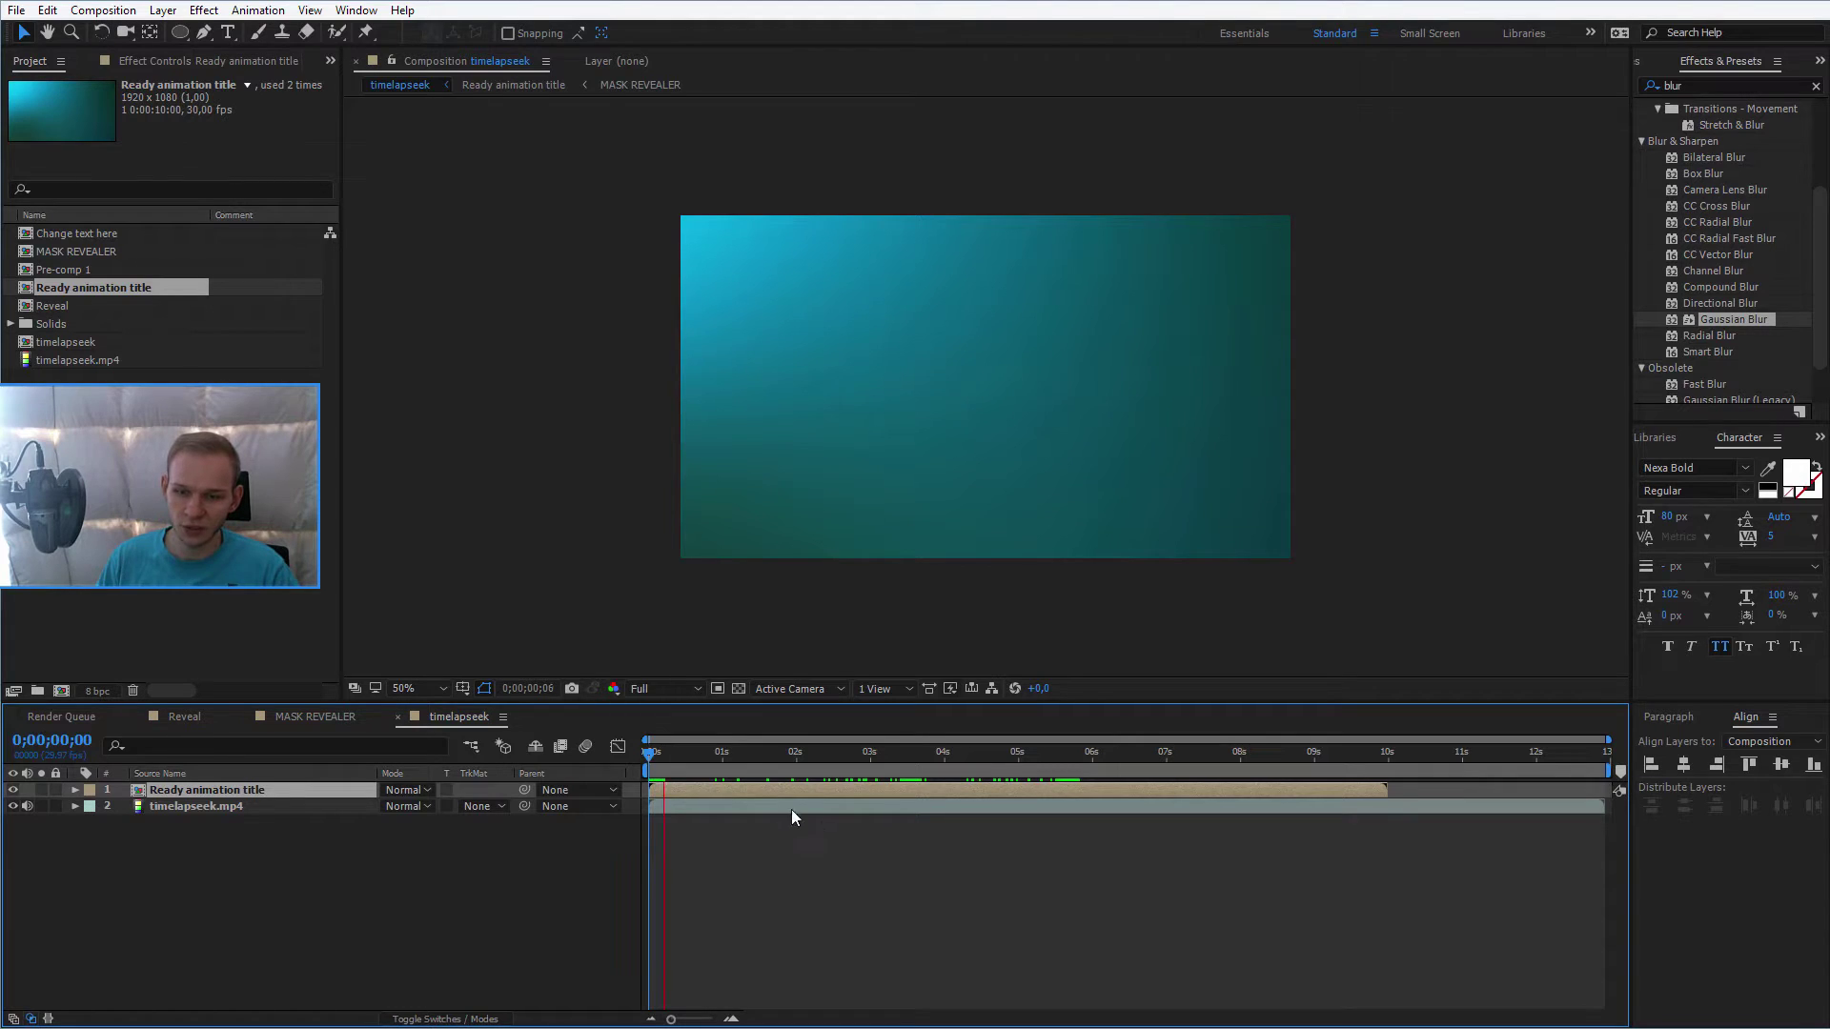
key(space)
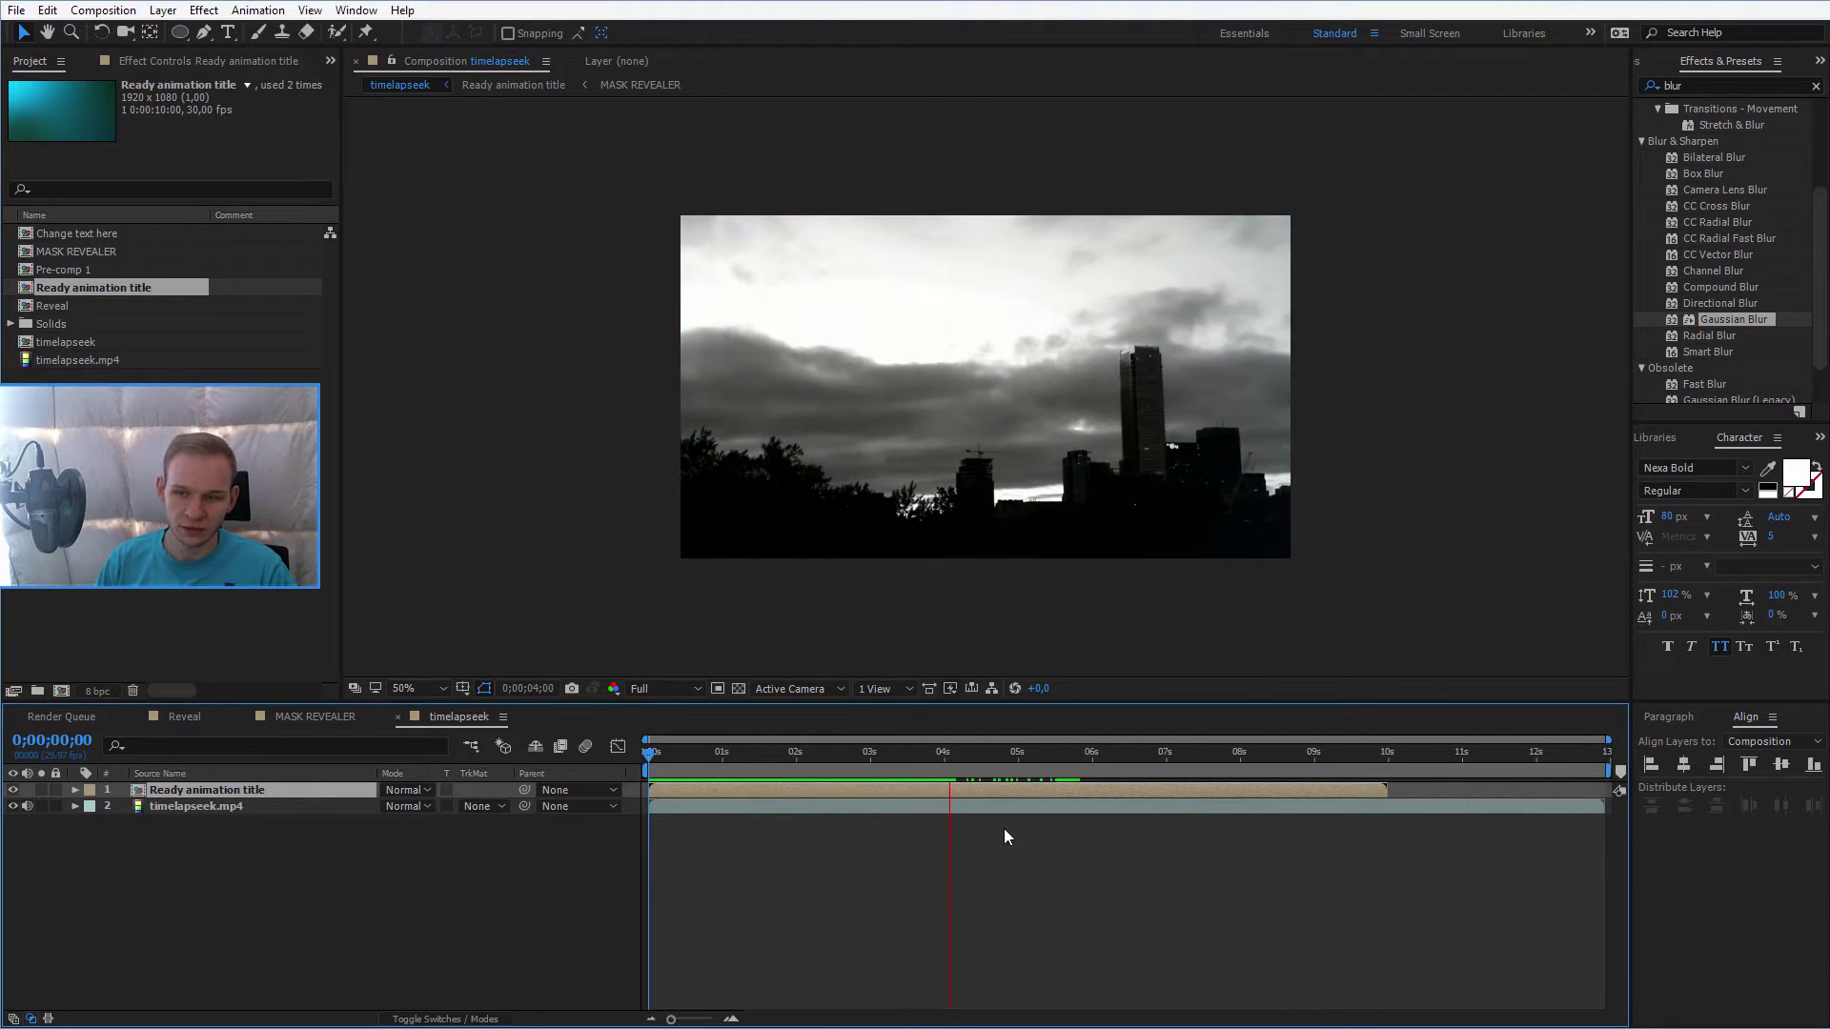
drag(952, 757, 913, 776)
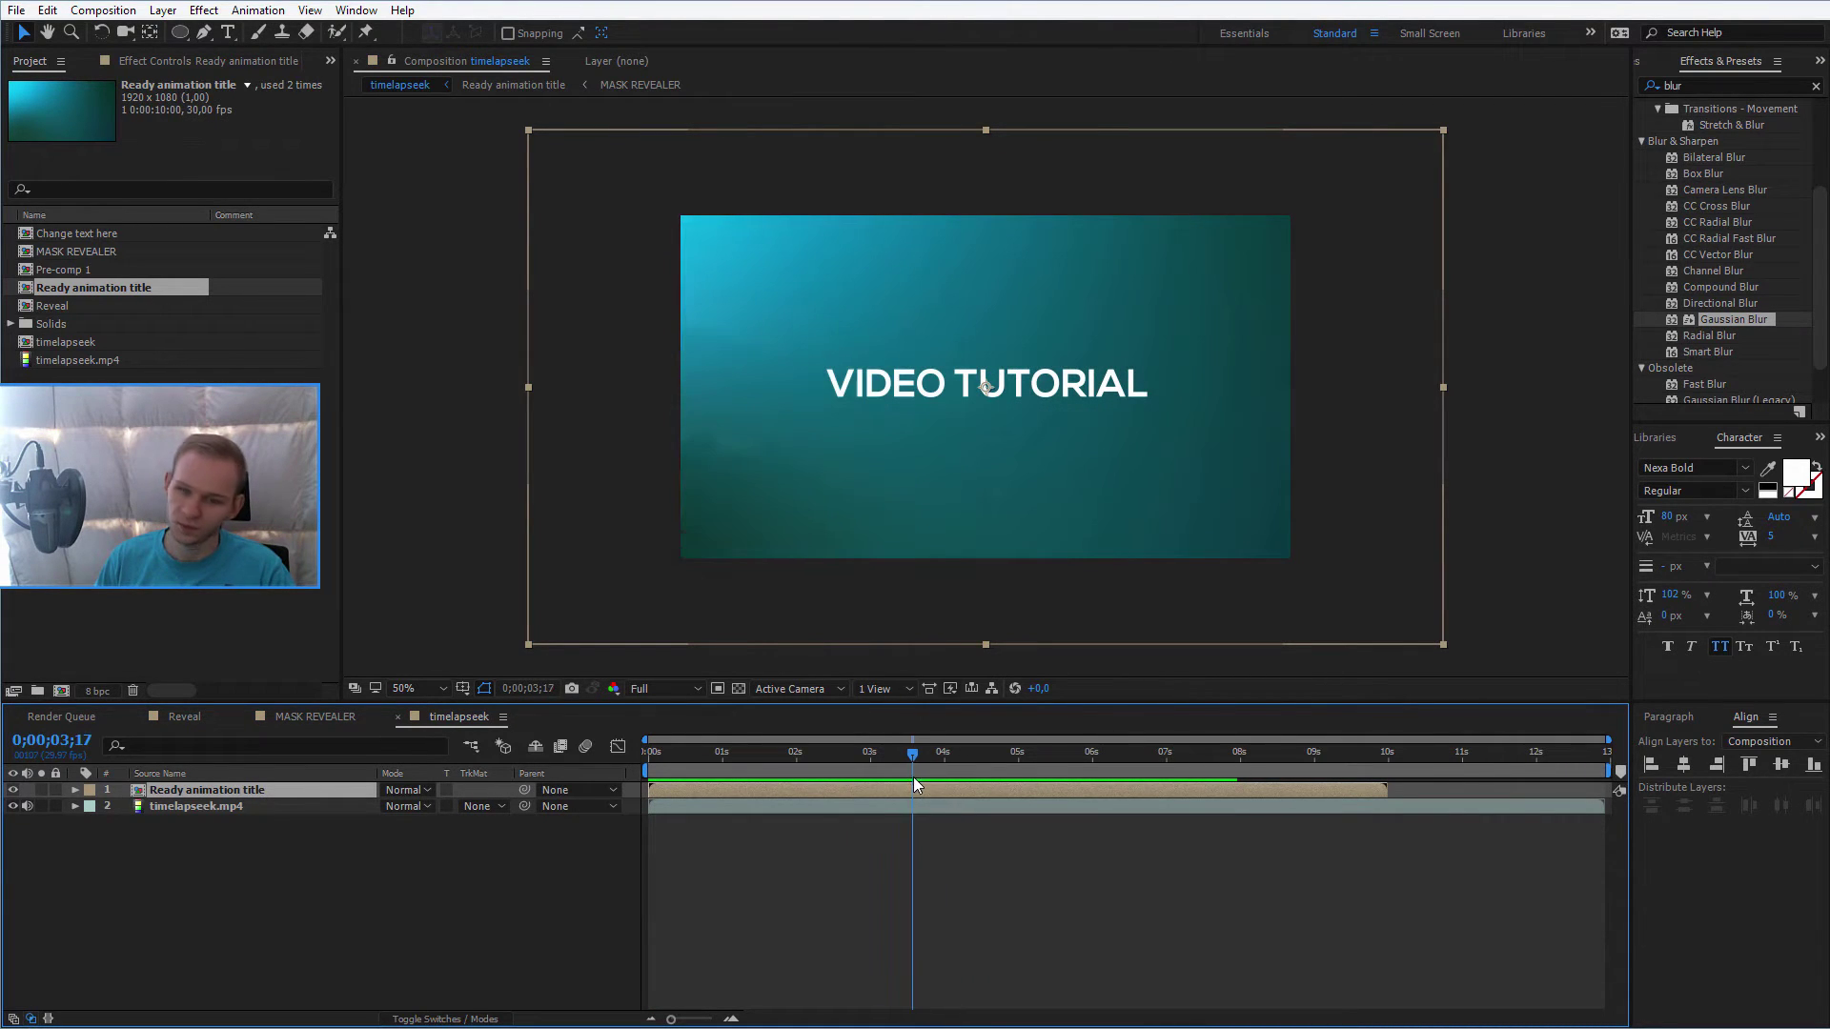
Open Reveal, drill down into Ready animation title and MASK REVEALER, and scrub its rotation animation
click(57, 308)
double_click(54, 307)
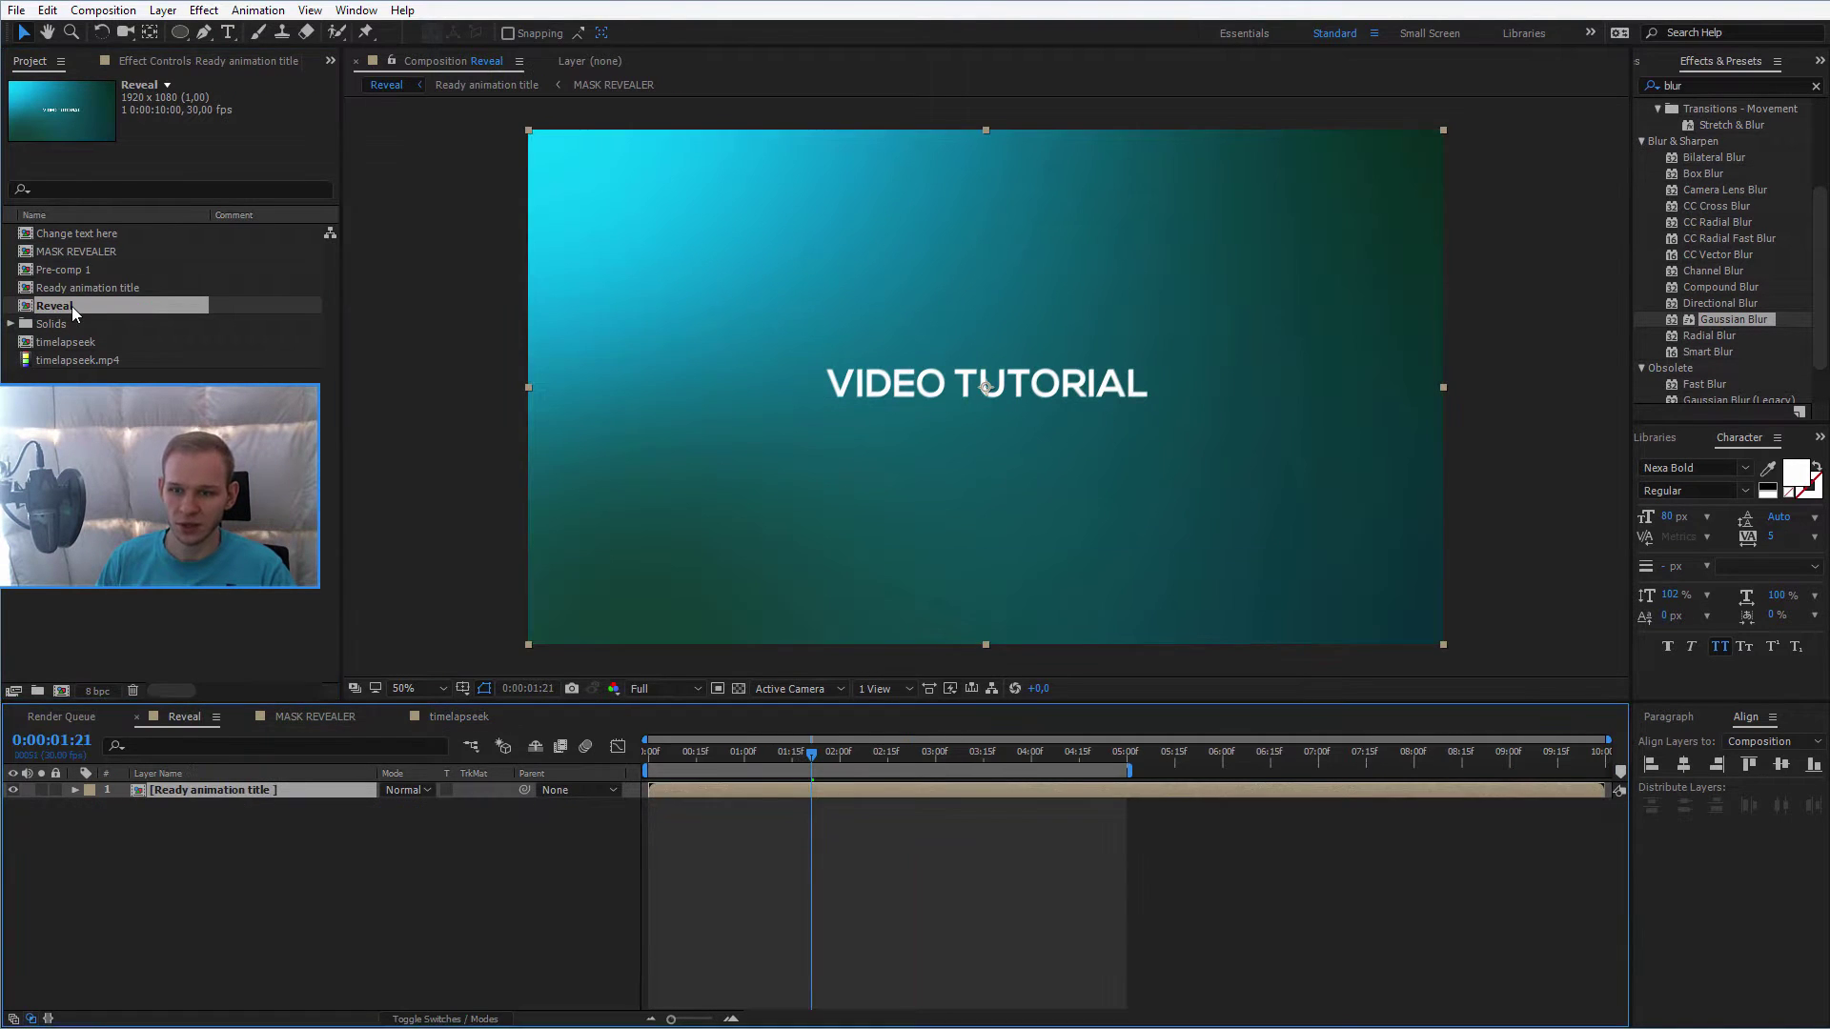
double_click(233, 791)
double_click(226, 793)
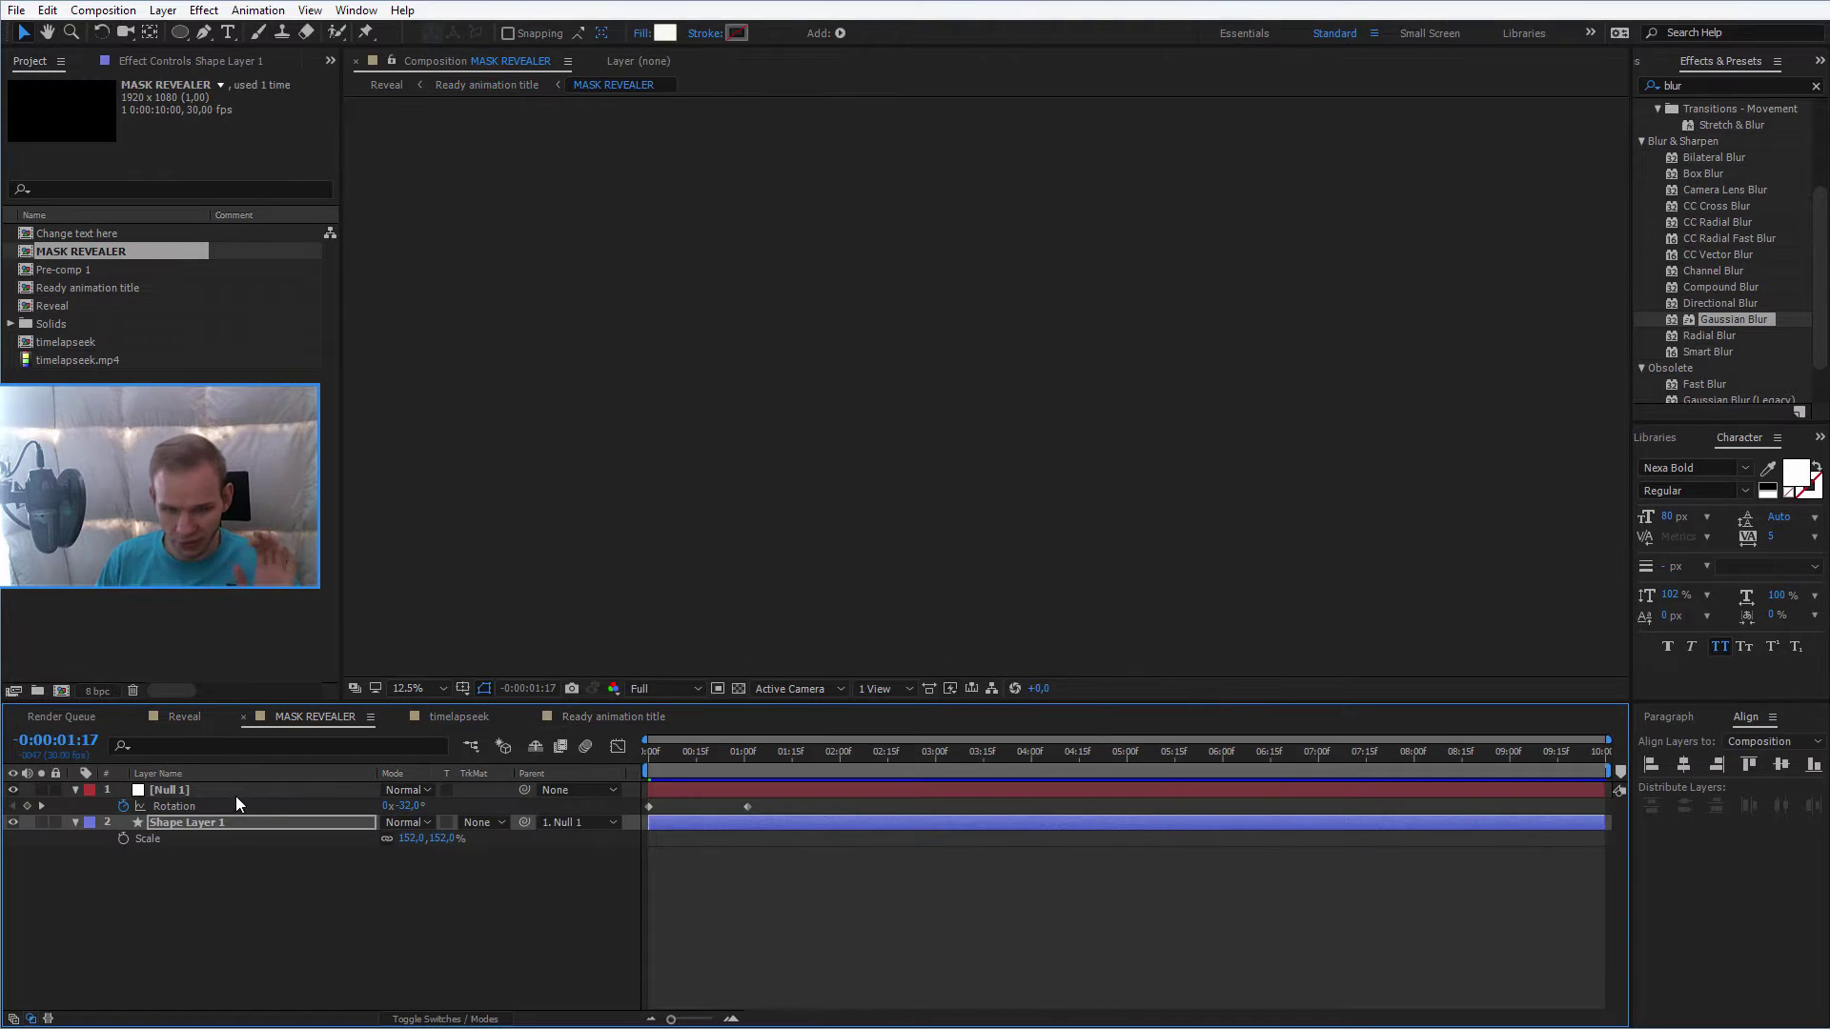
drag(757, 757, 824, 809)
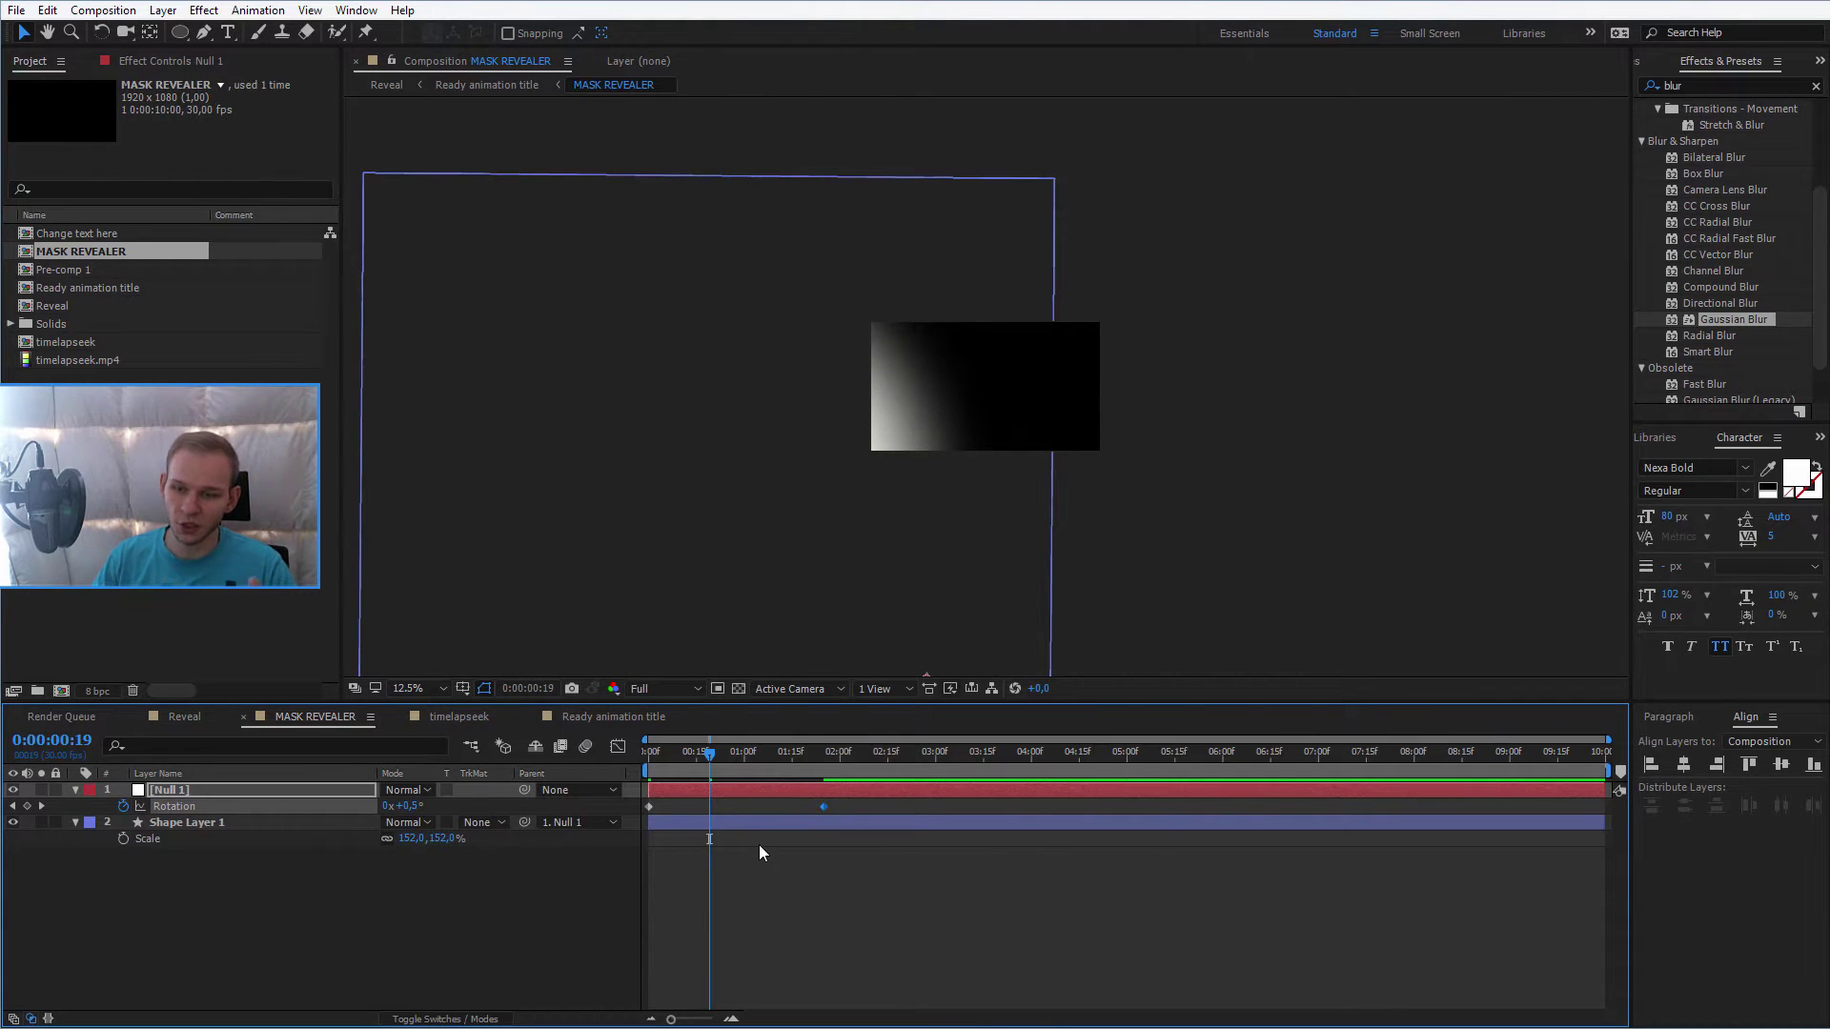
drag(694, 762, 804, 770)
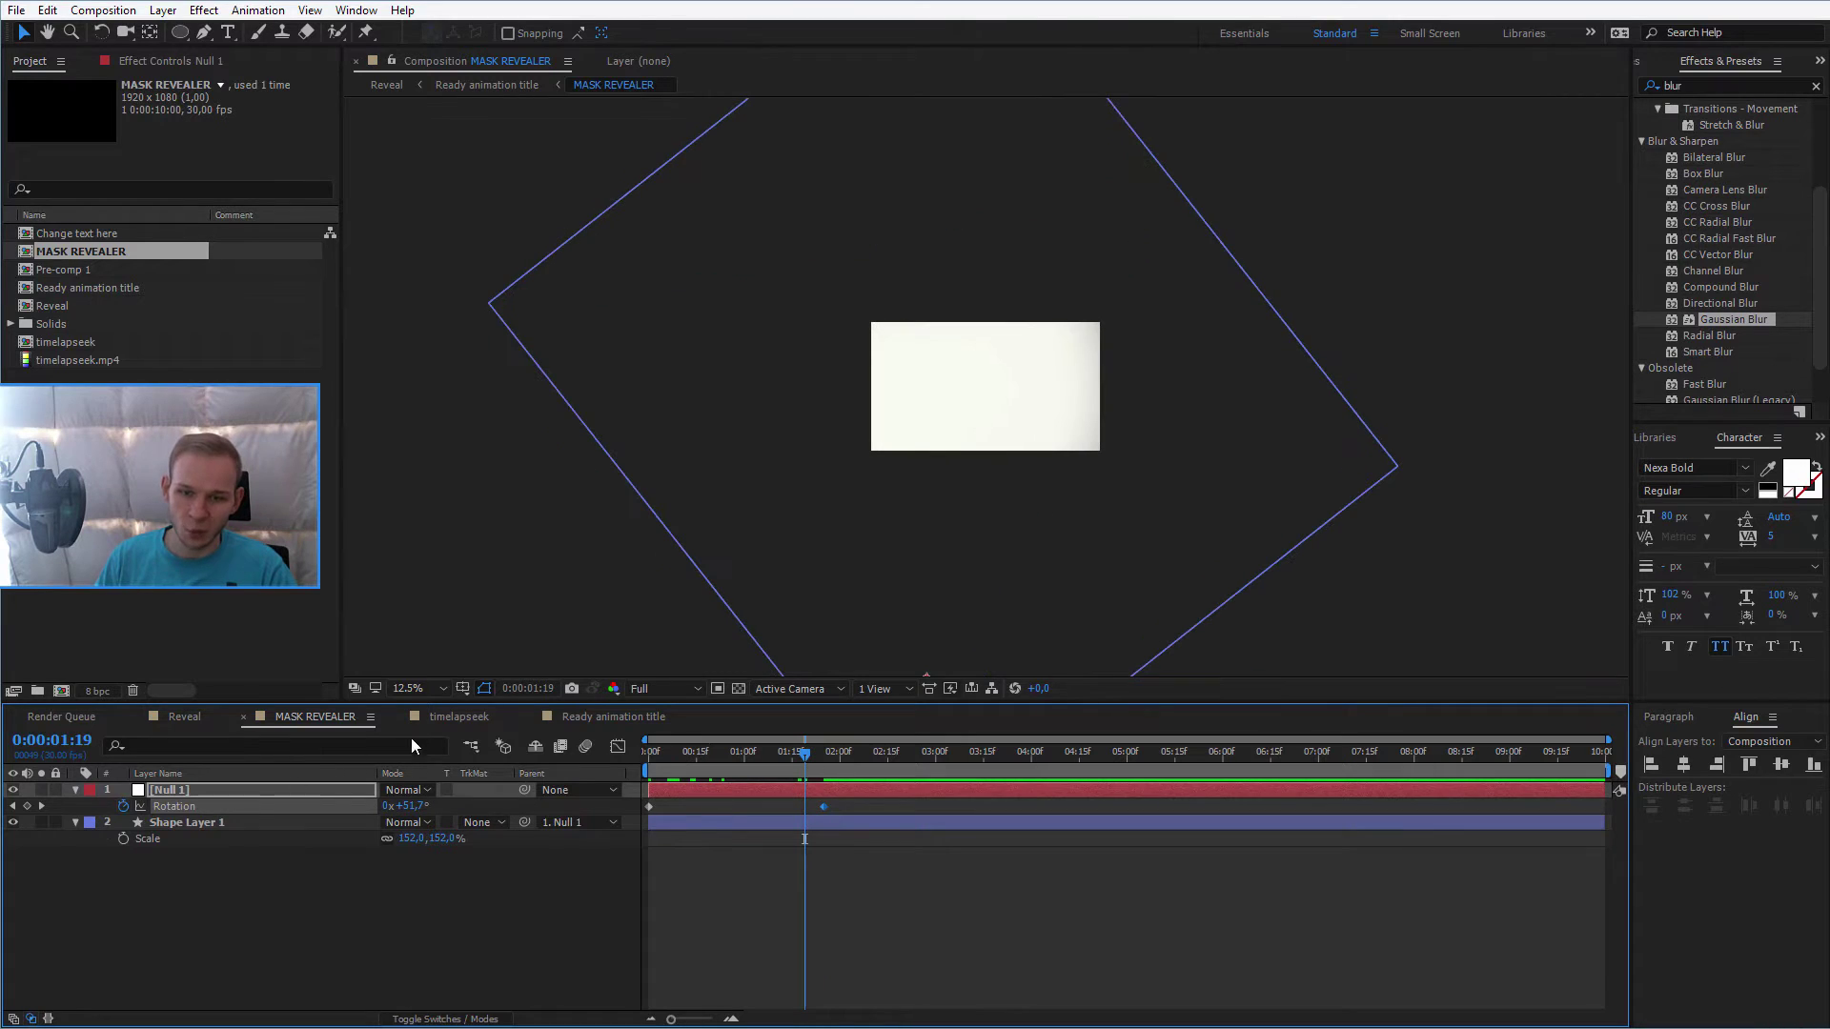
In Ready animation title, preview around 4 seconds and drag the work-area end to about 7 seconds
click(606, 721)
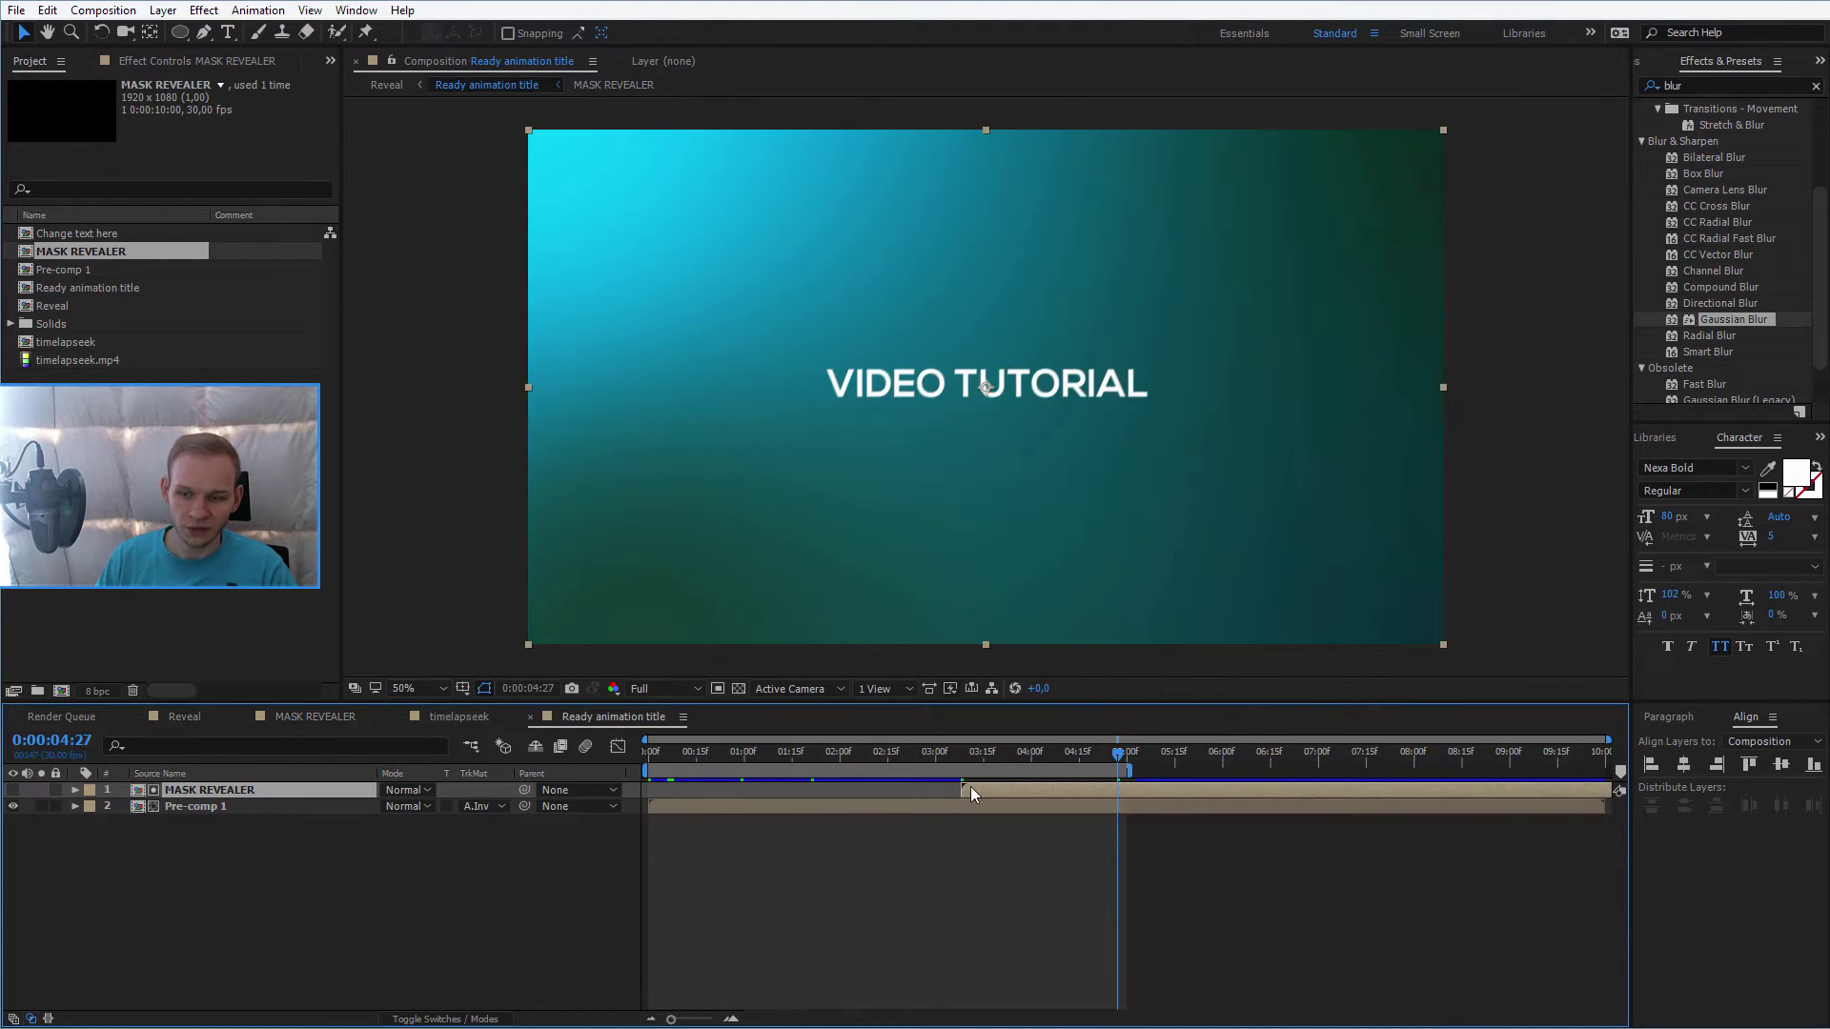
drag(948, 758, 1278, 782)
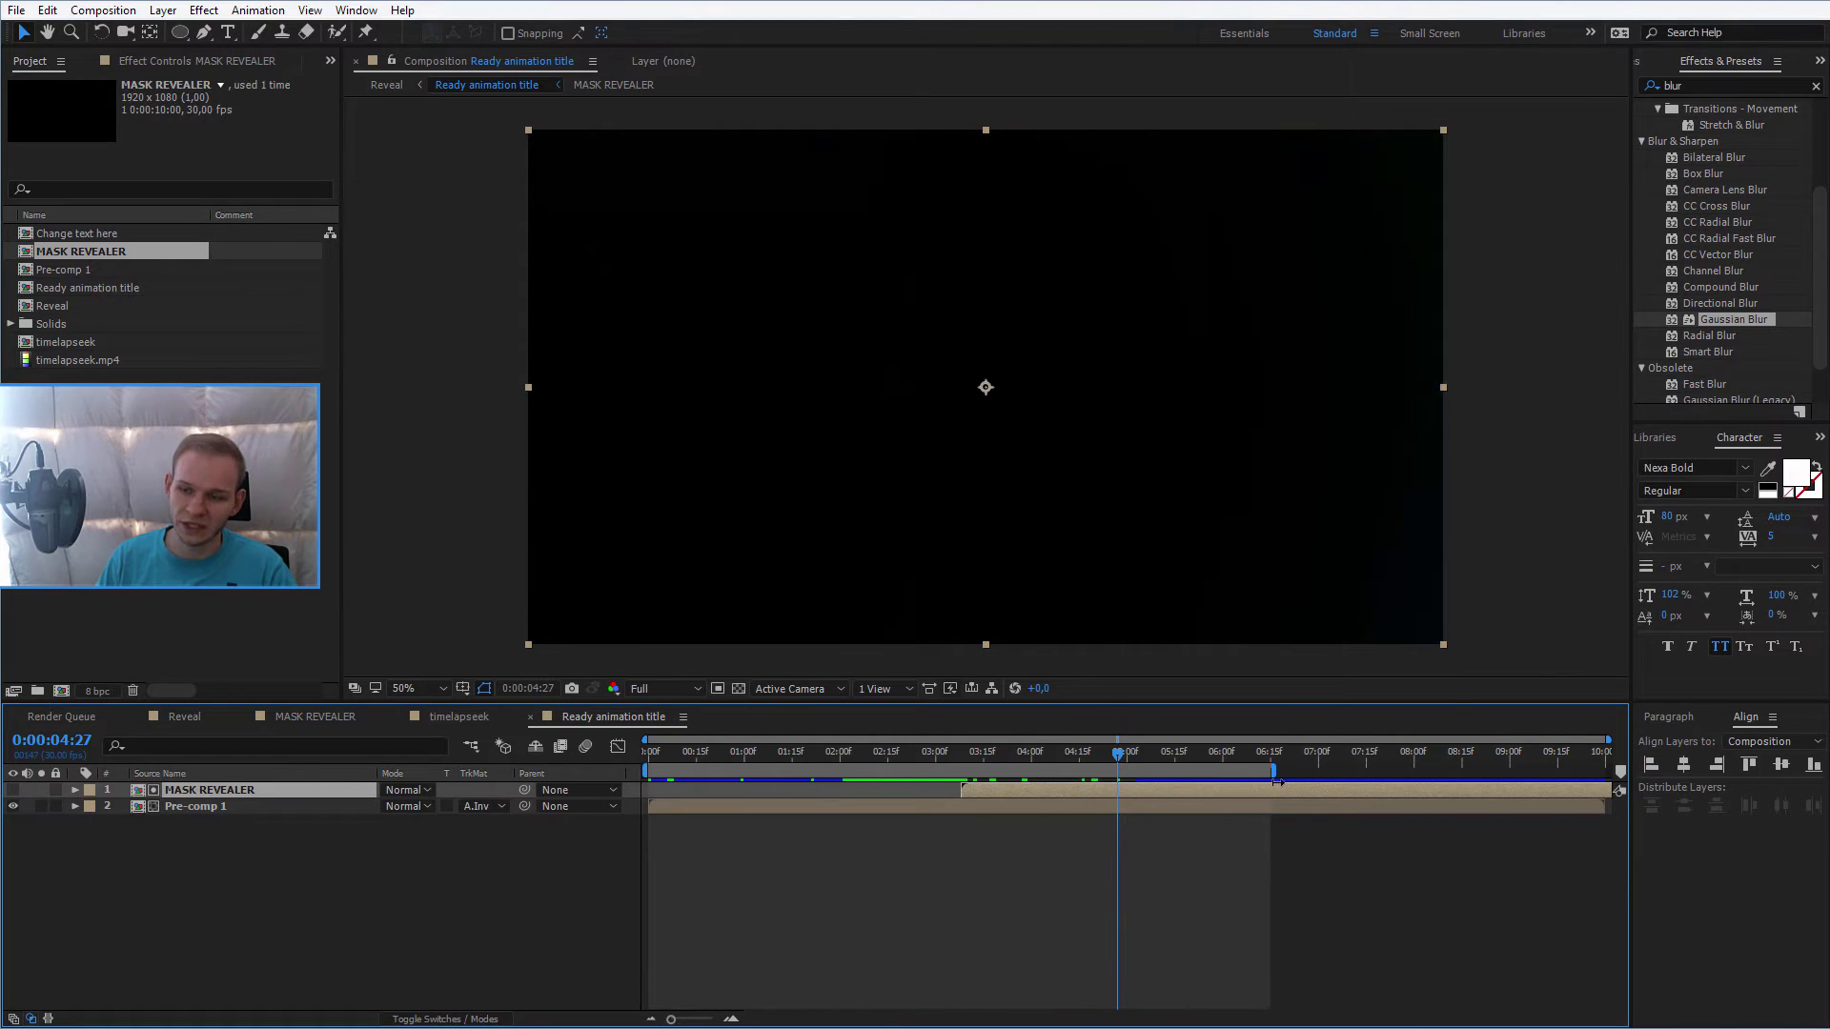
key(space)
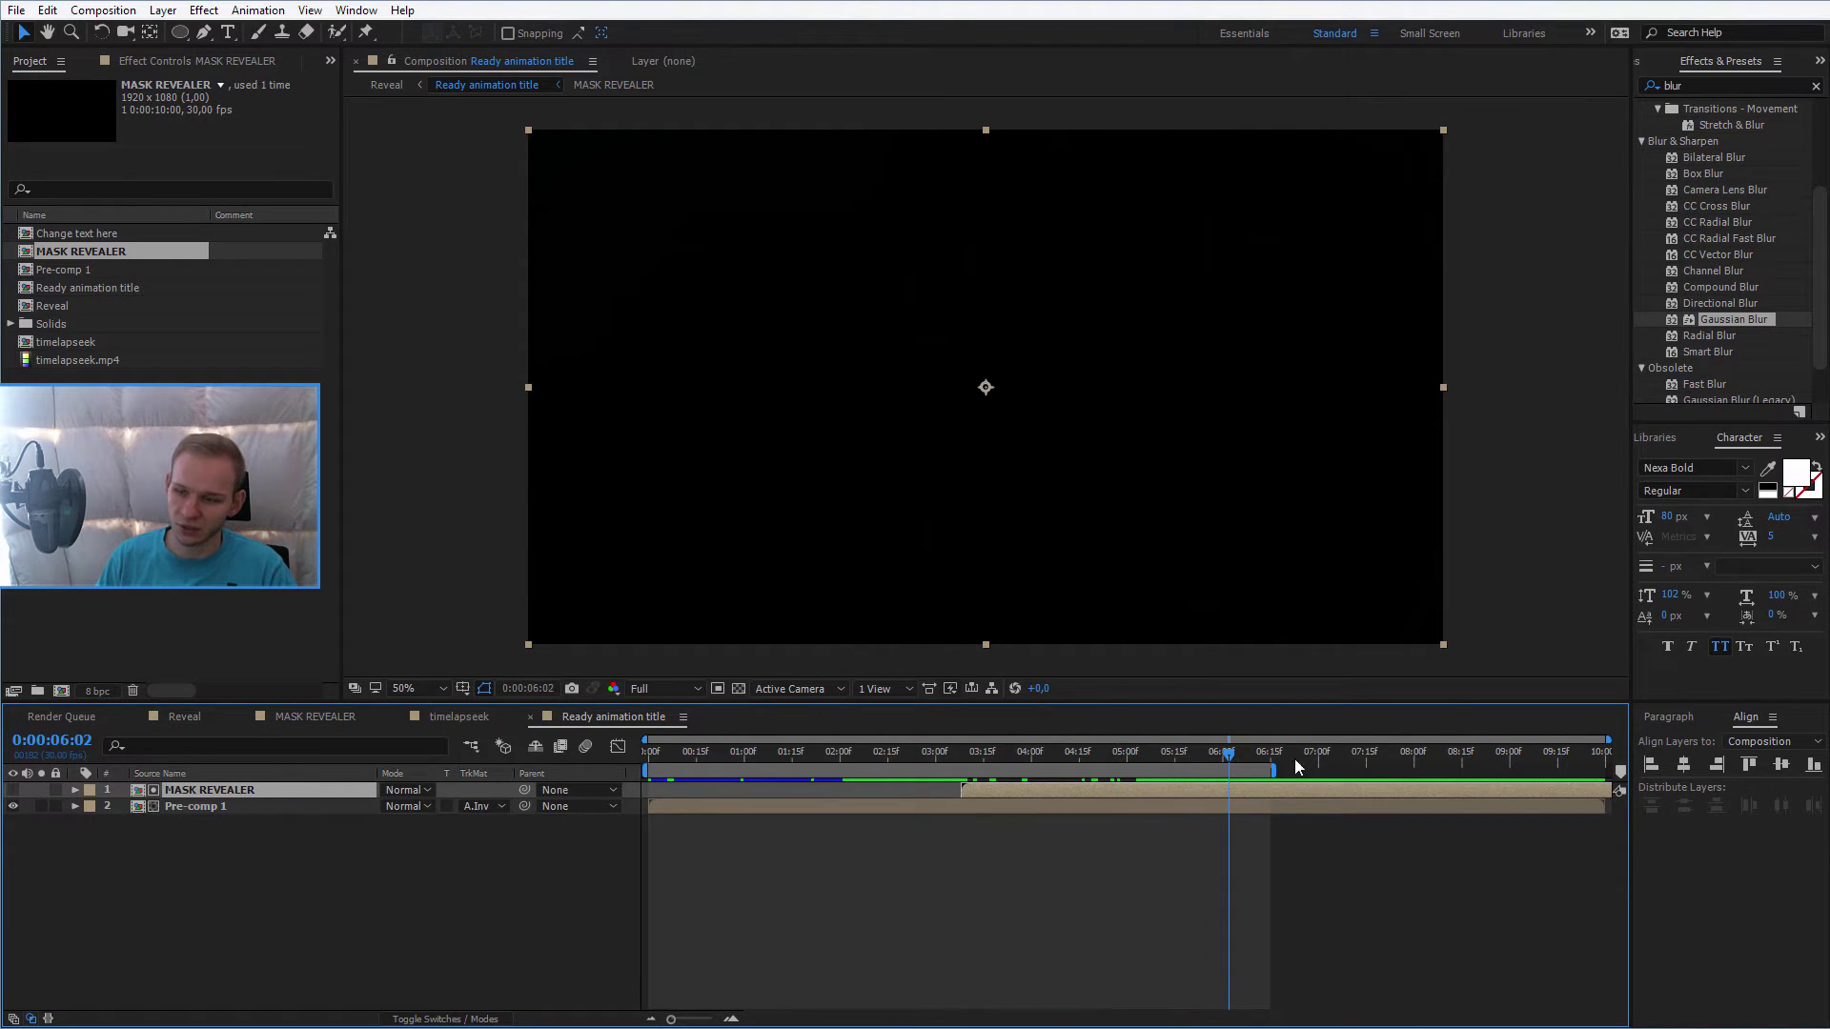
drag(1278, 775, 1320, 768)
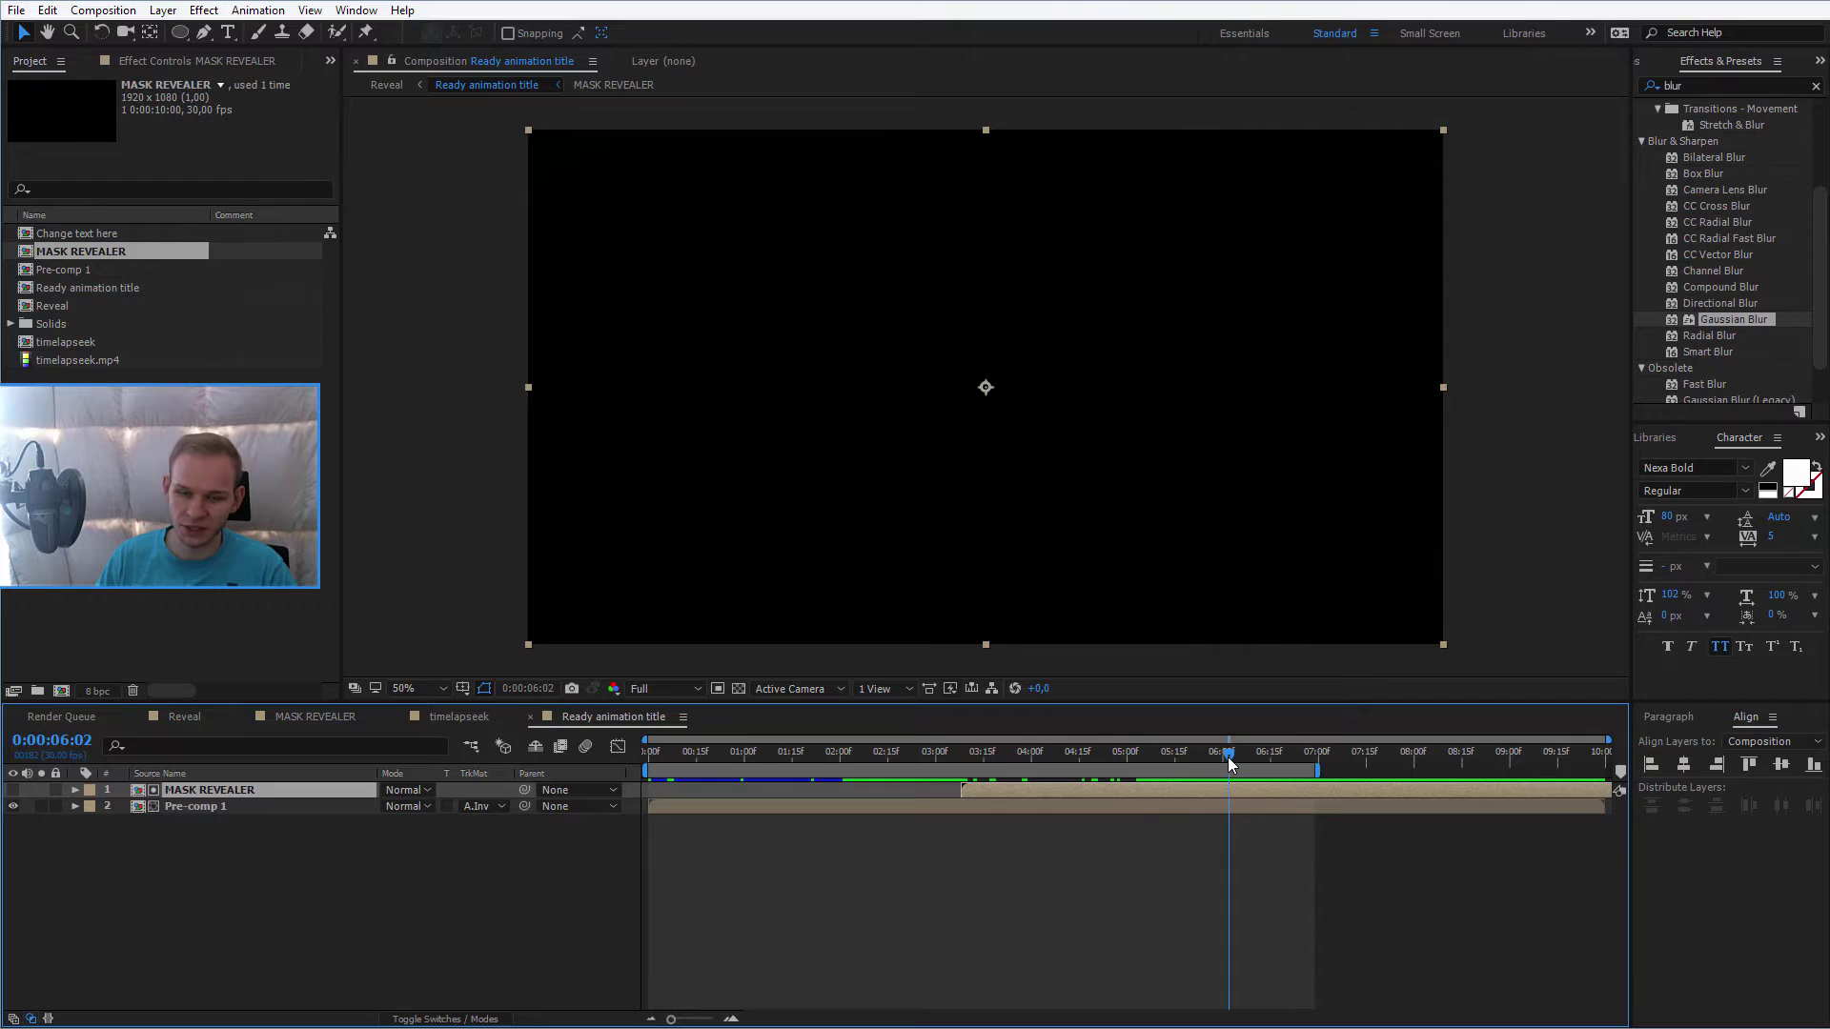
In timelapseek, trim the Ready animation title layer's end to about 5 seconds and scrub to check
click(465, 717)
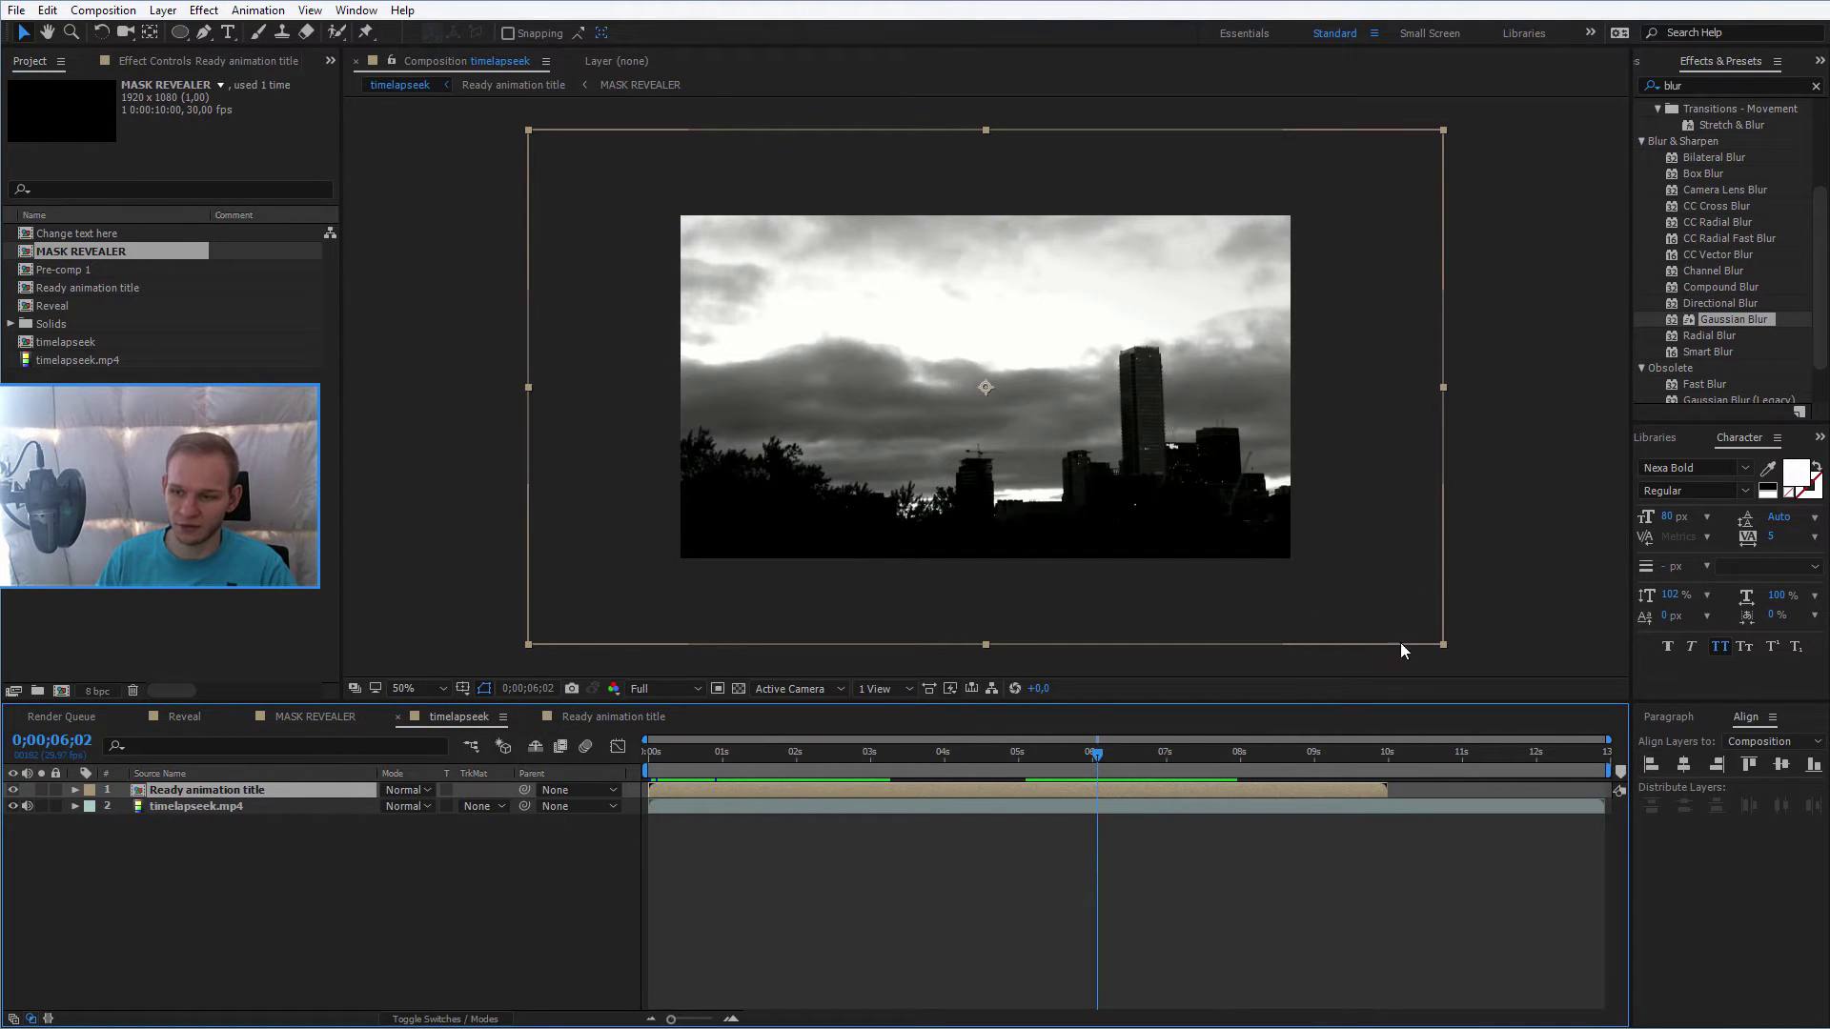
drag(832, 753, 627, 771)
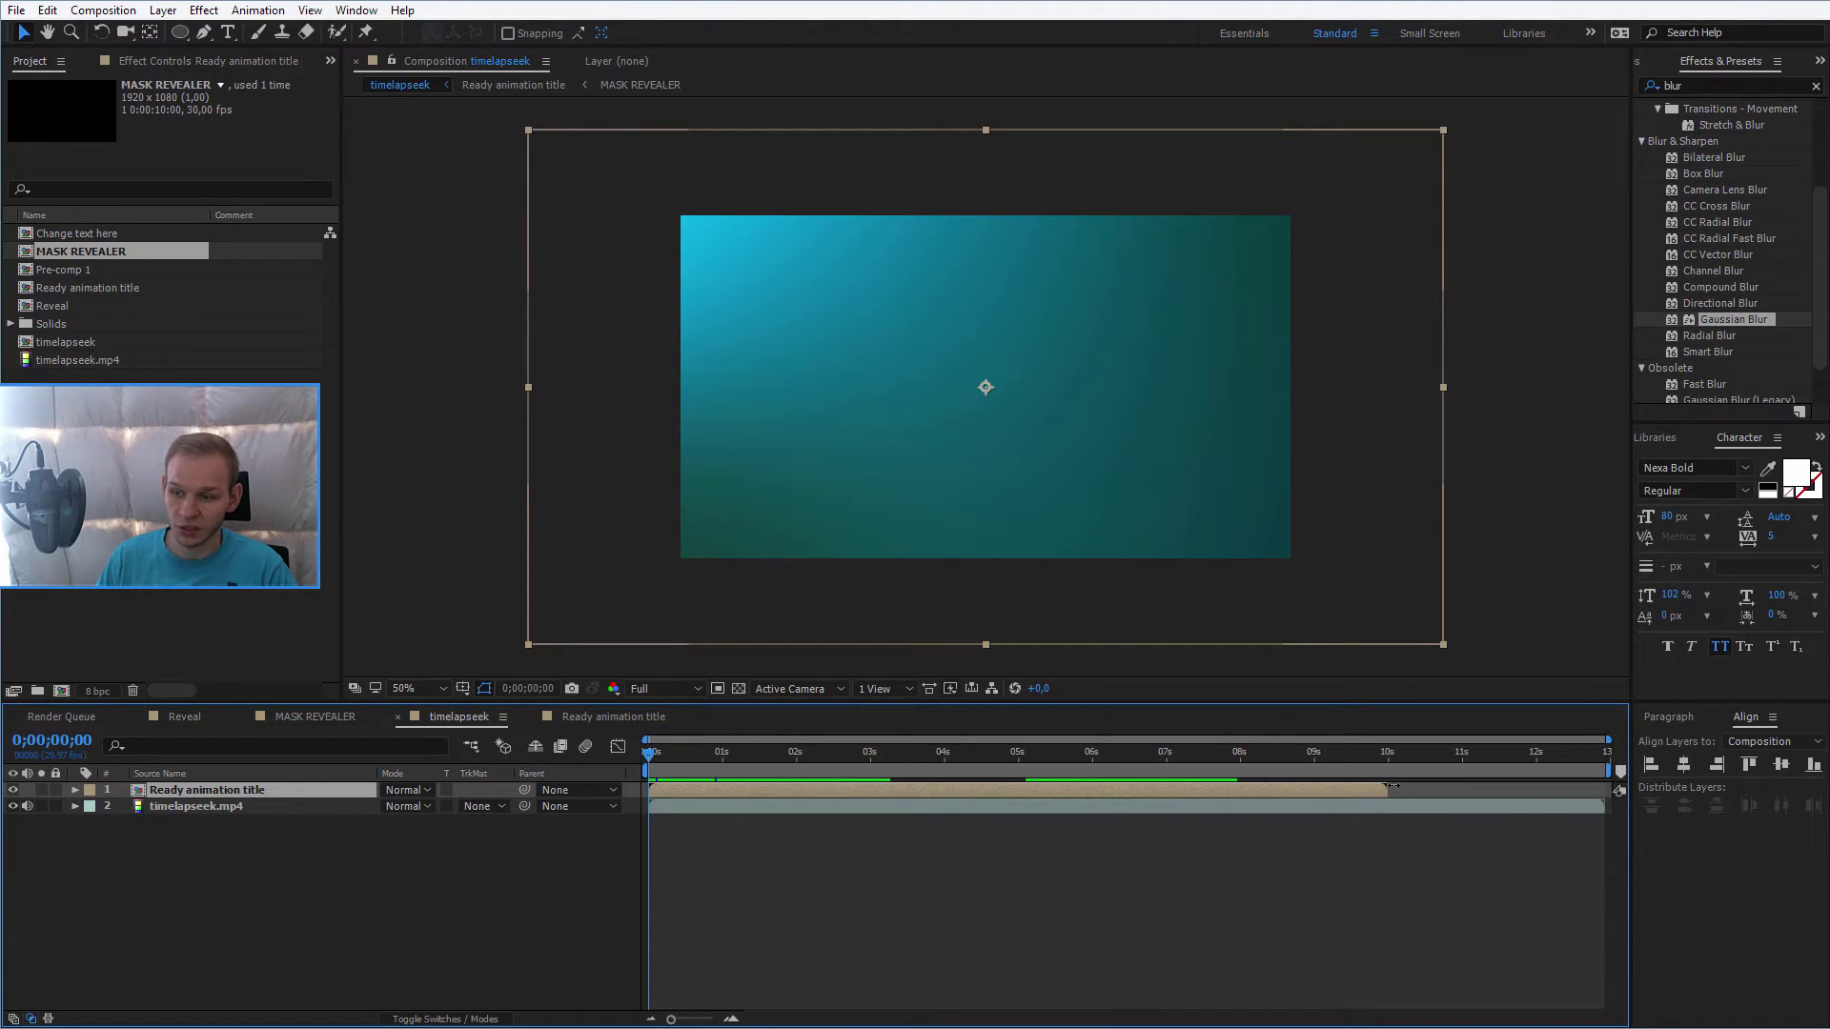
drag(1387, 790, 1174, 789)
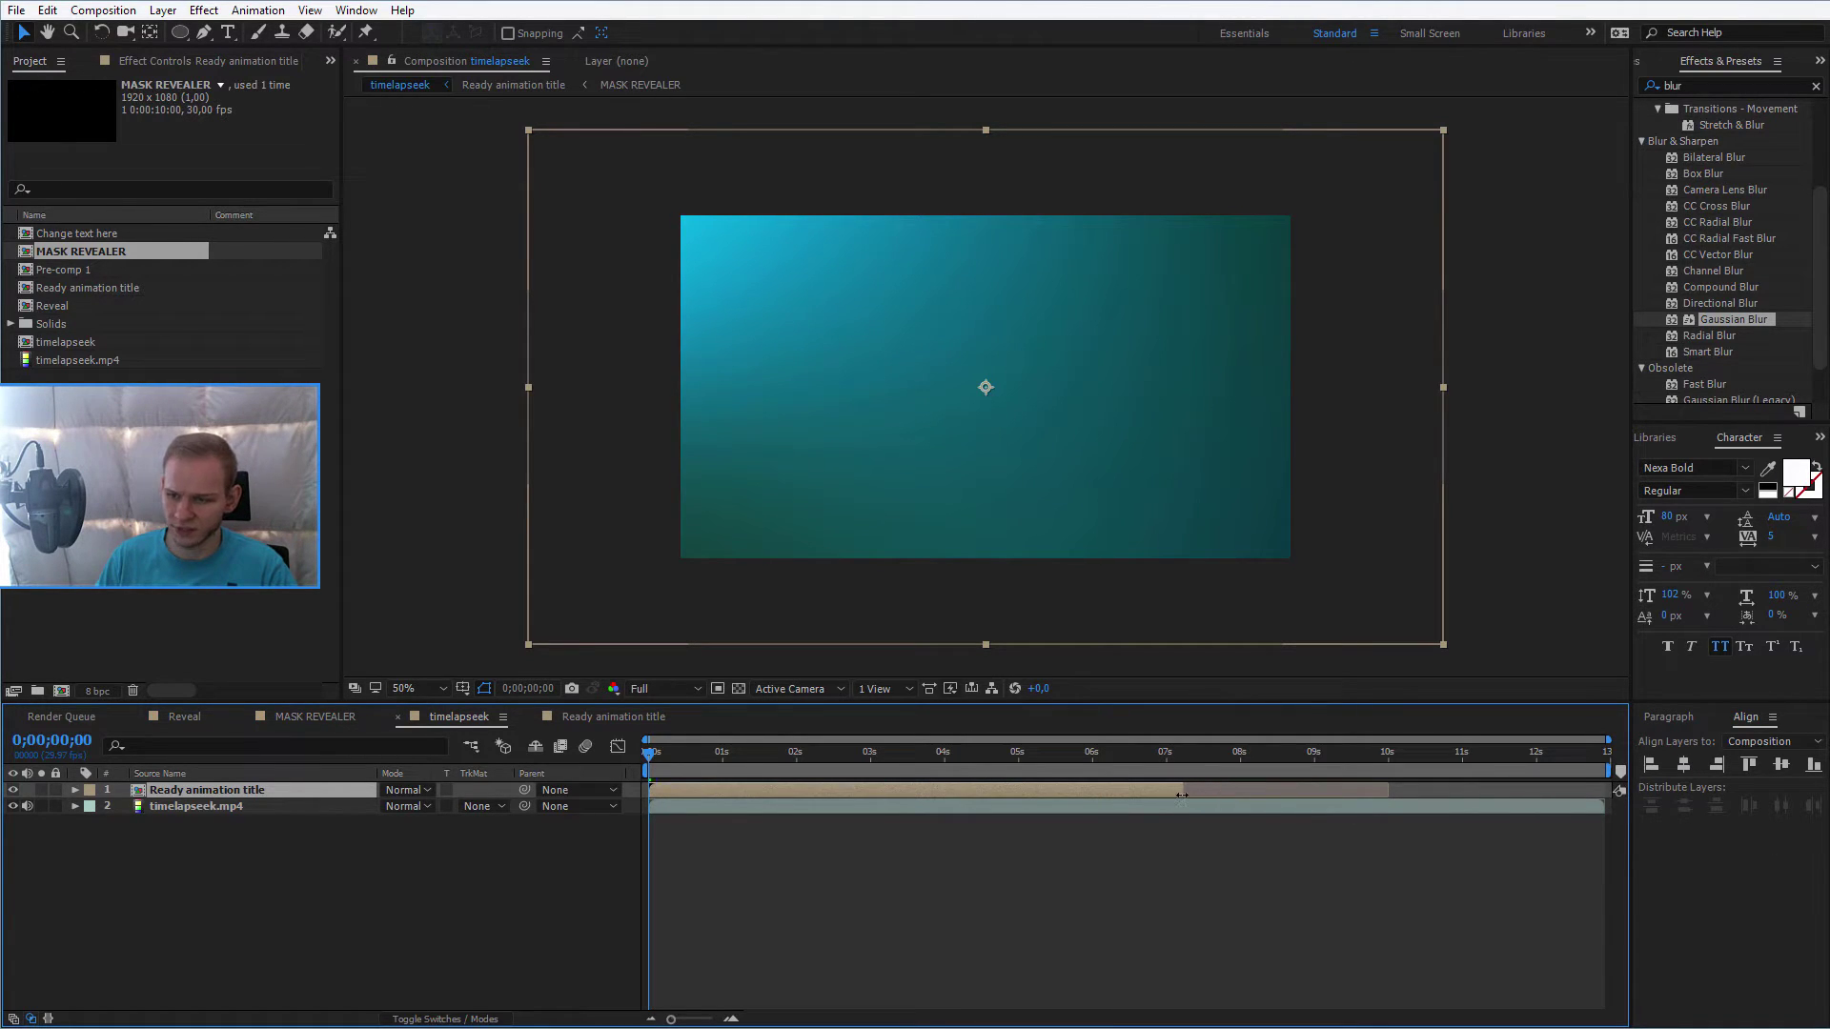
drag(686, 752, 1057, 808)
click(1056, 809)
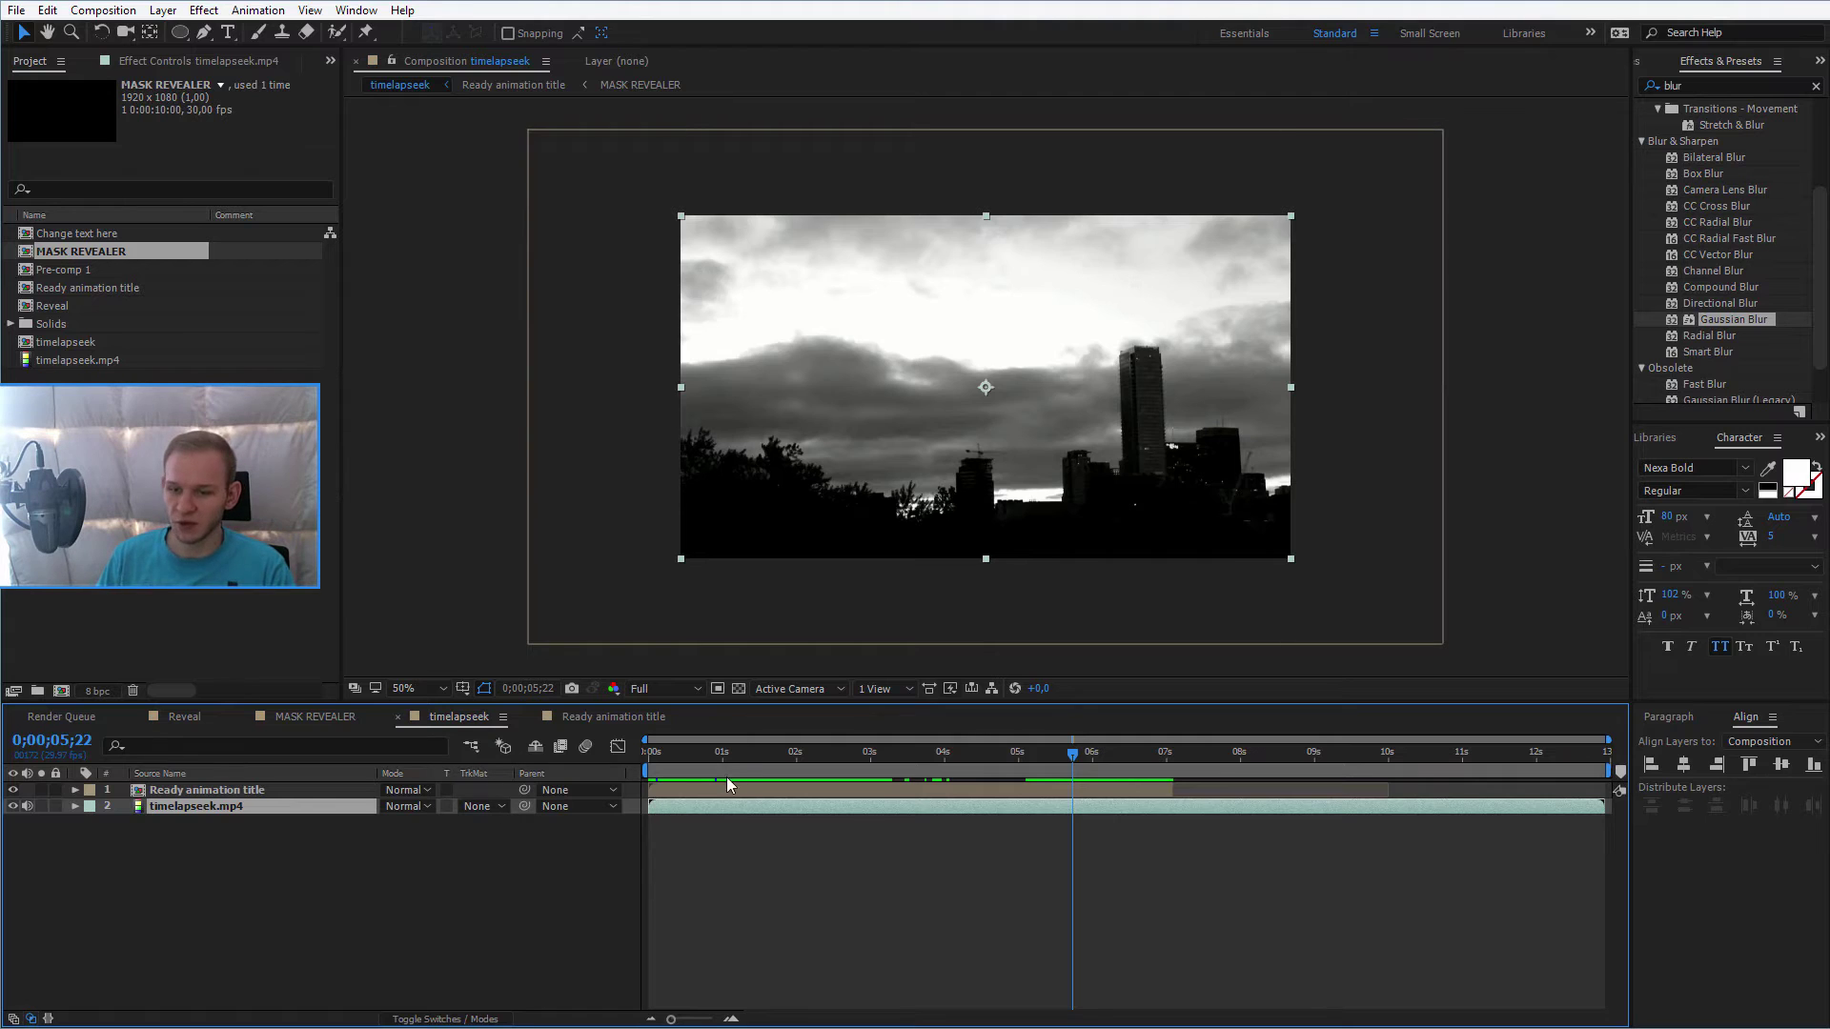
drag(673, 760, 1024, 755)
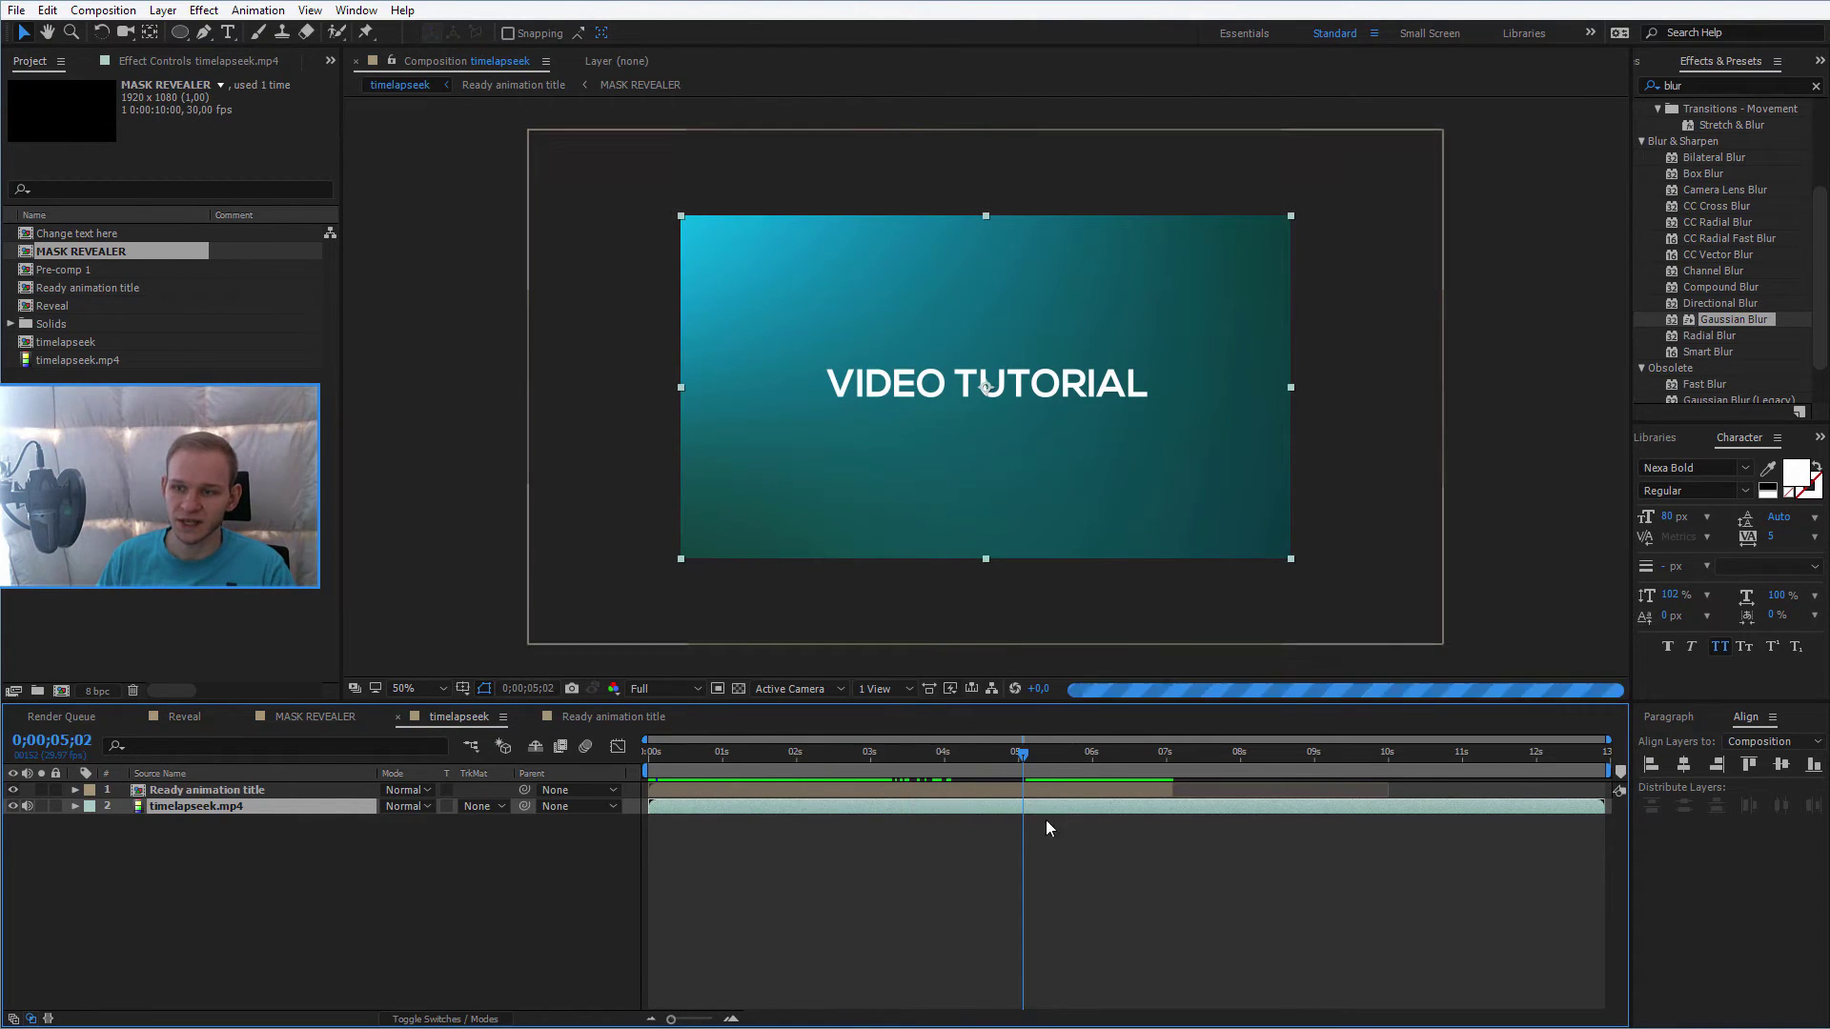
Turn off White Solid 1 inside Pre-comp 1 of Ready animation title, then return to timelapseek
click(522, 930)
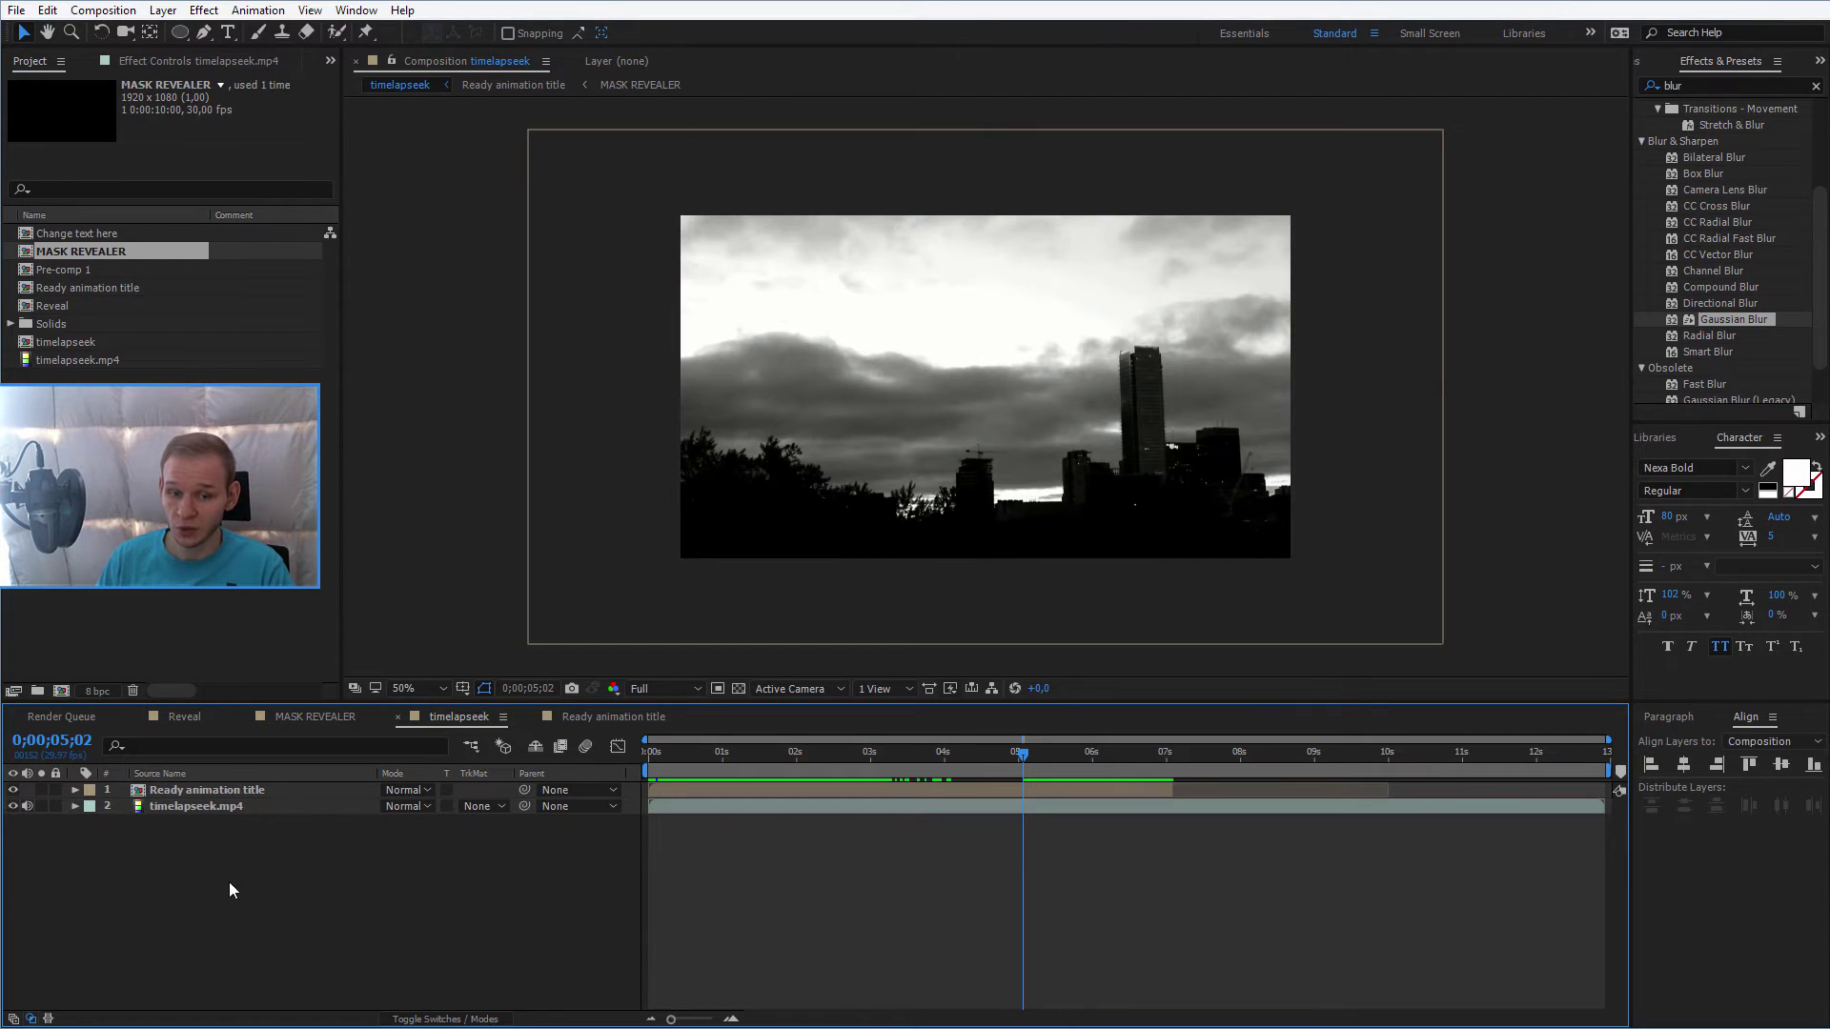
double_click(207, 790)
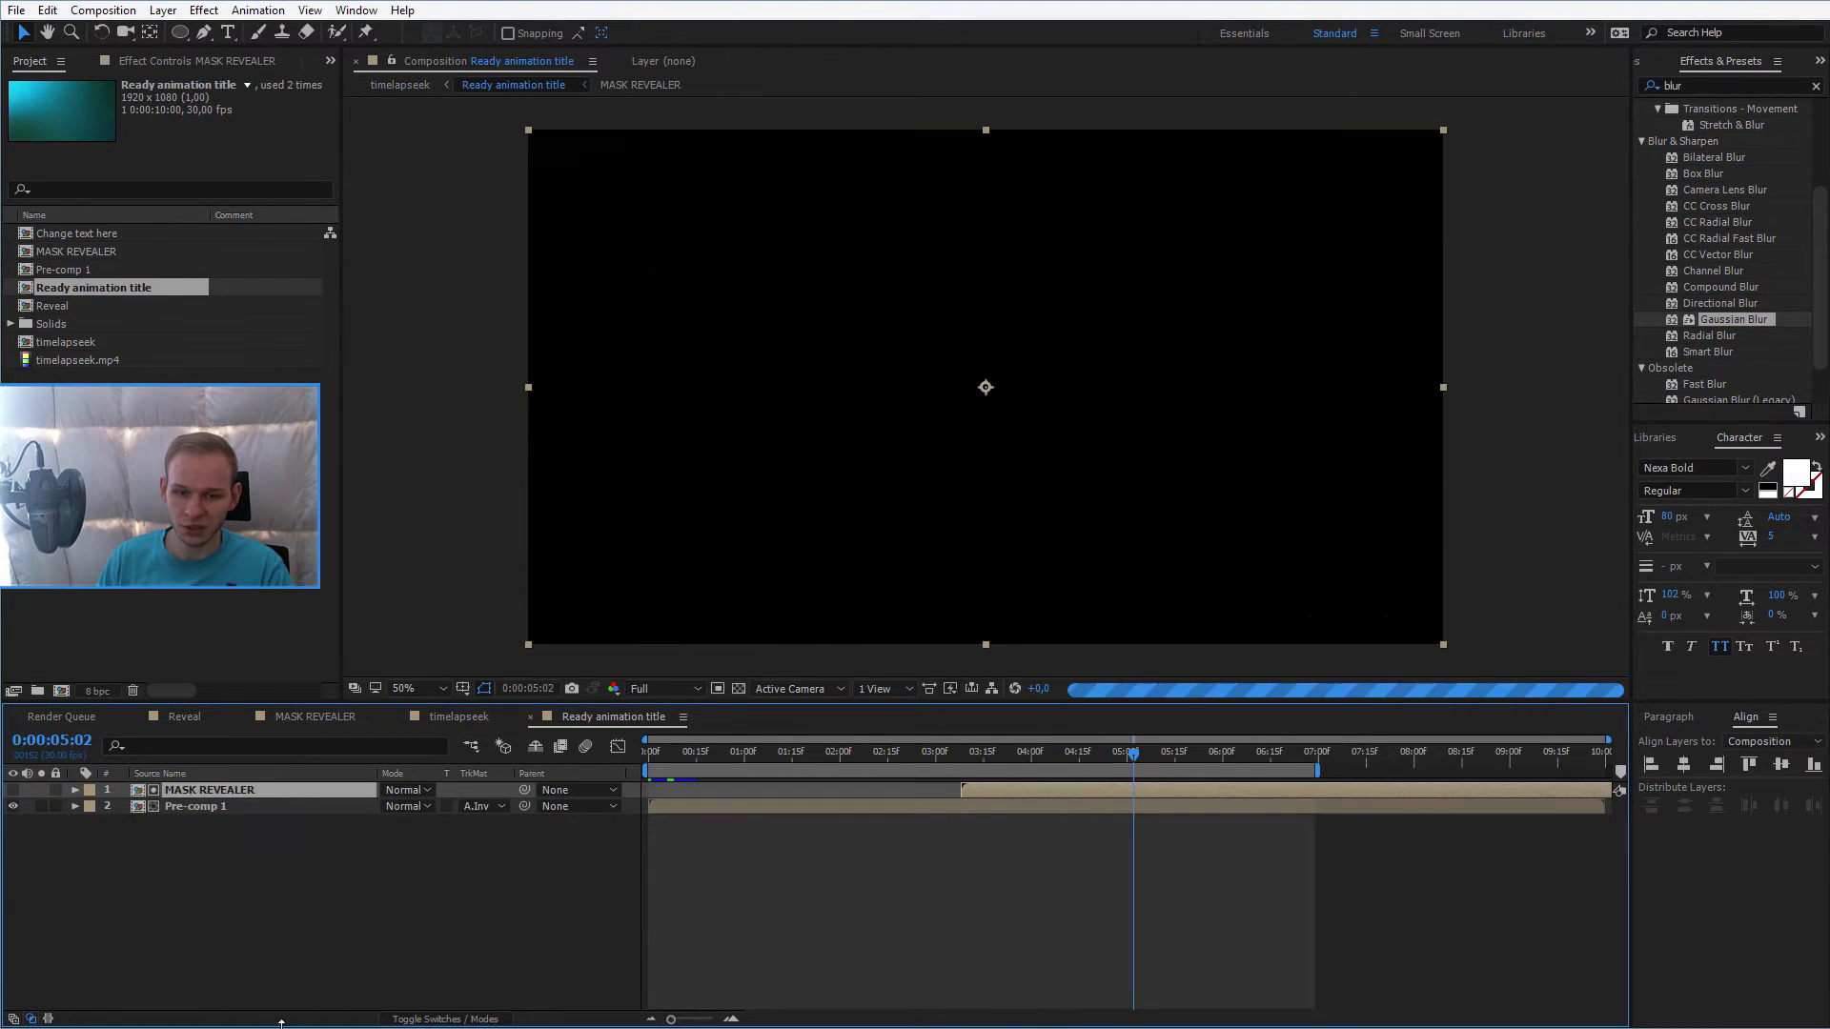
double_click(196, 806)
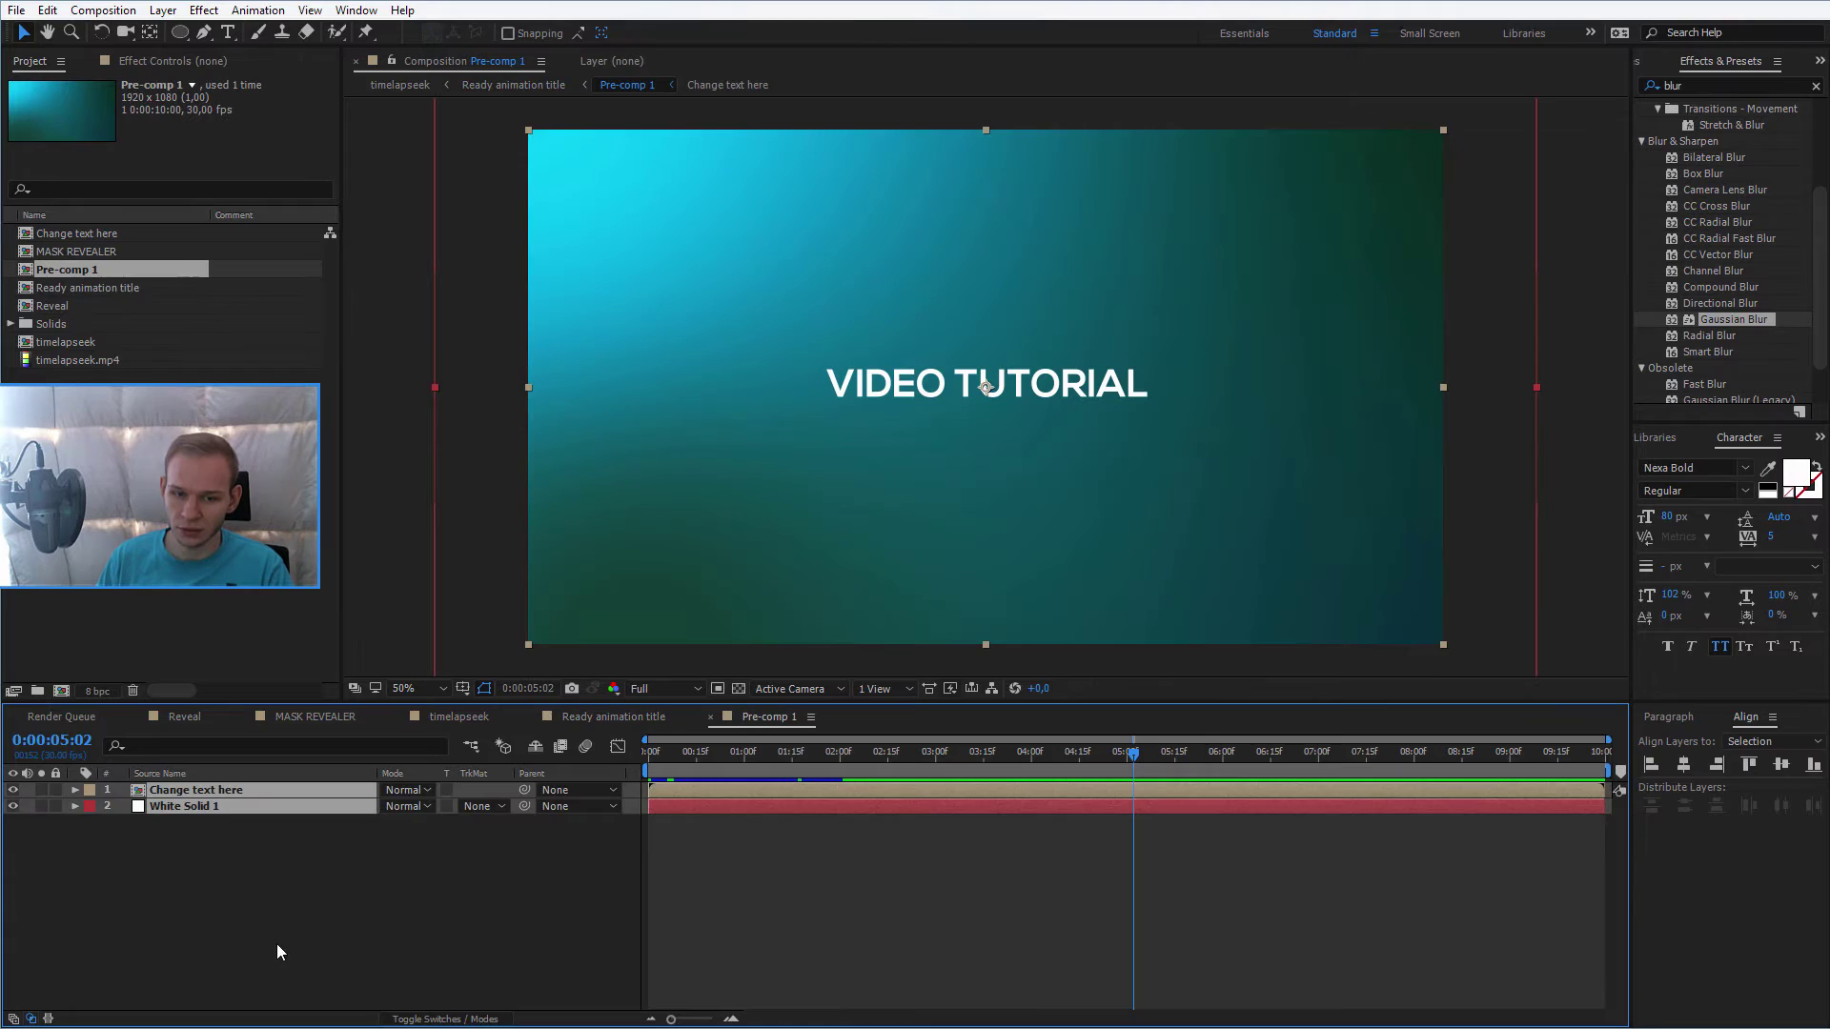
click(13, 806)
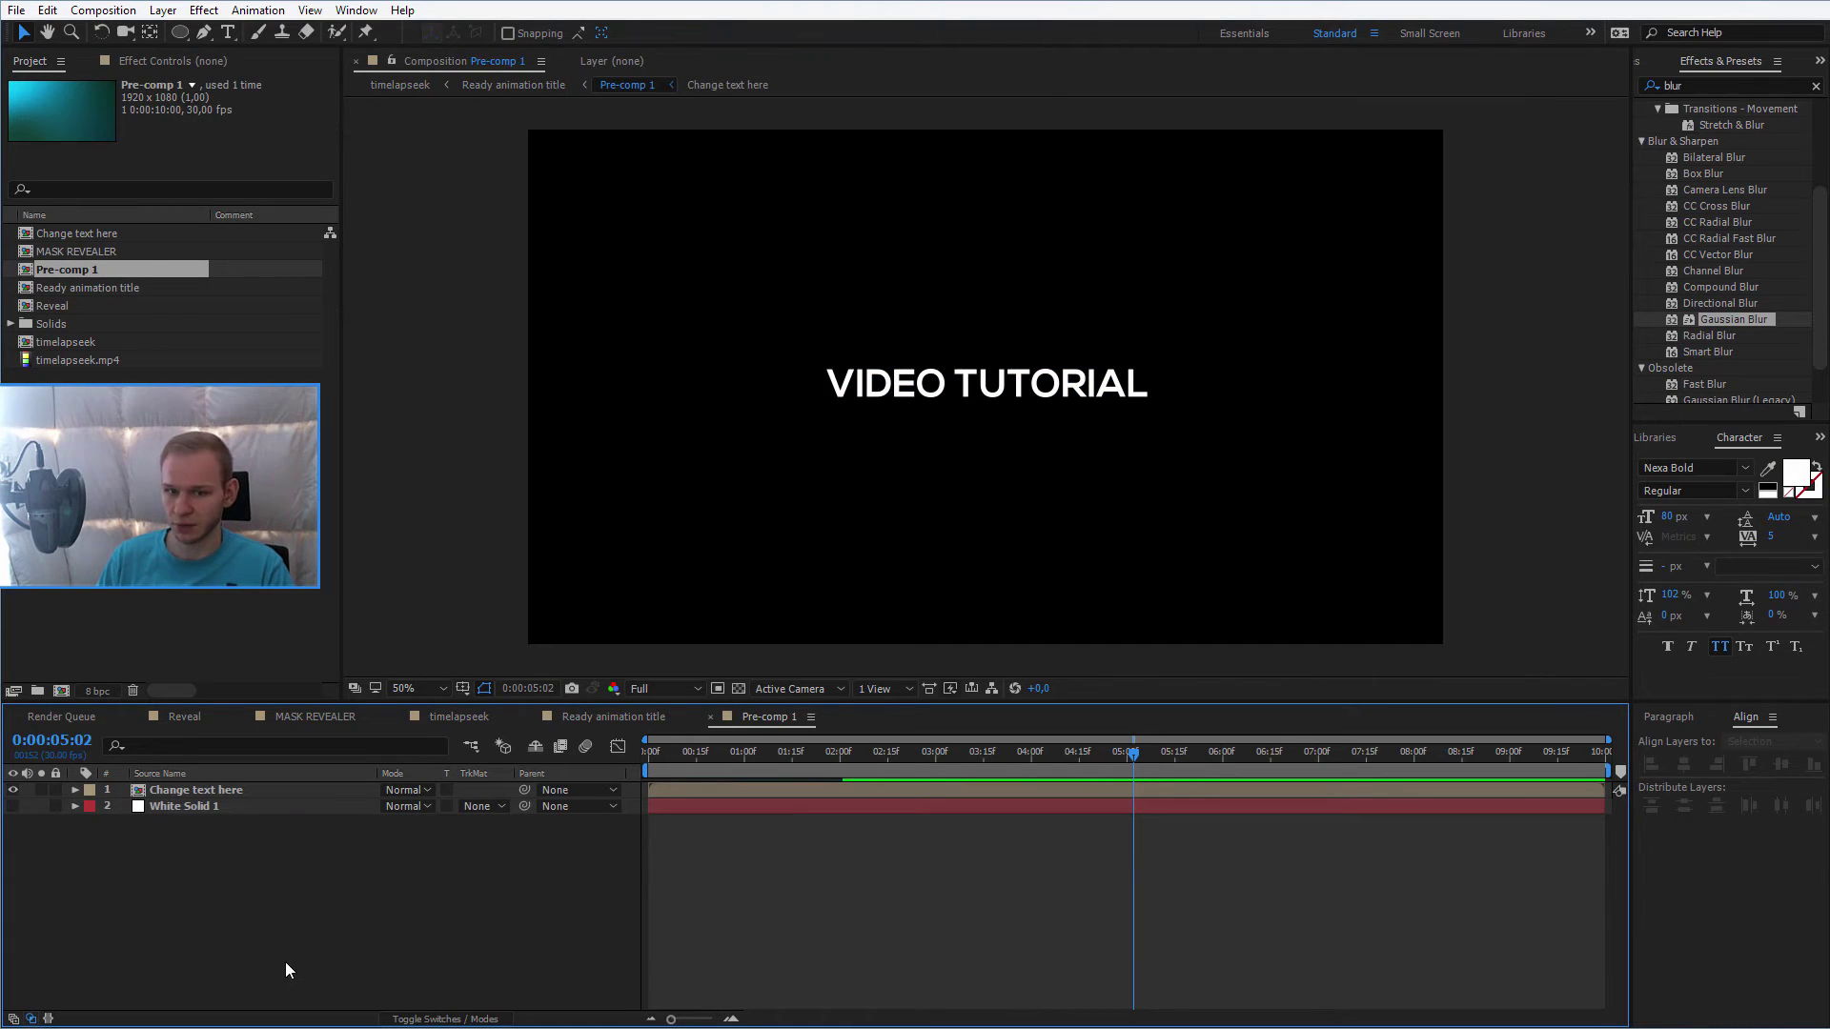
click(185, 716)
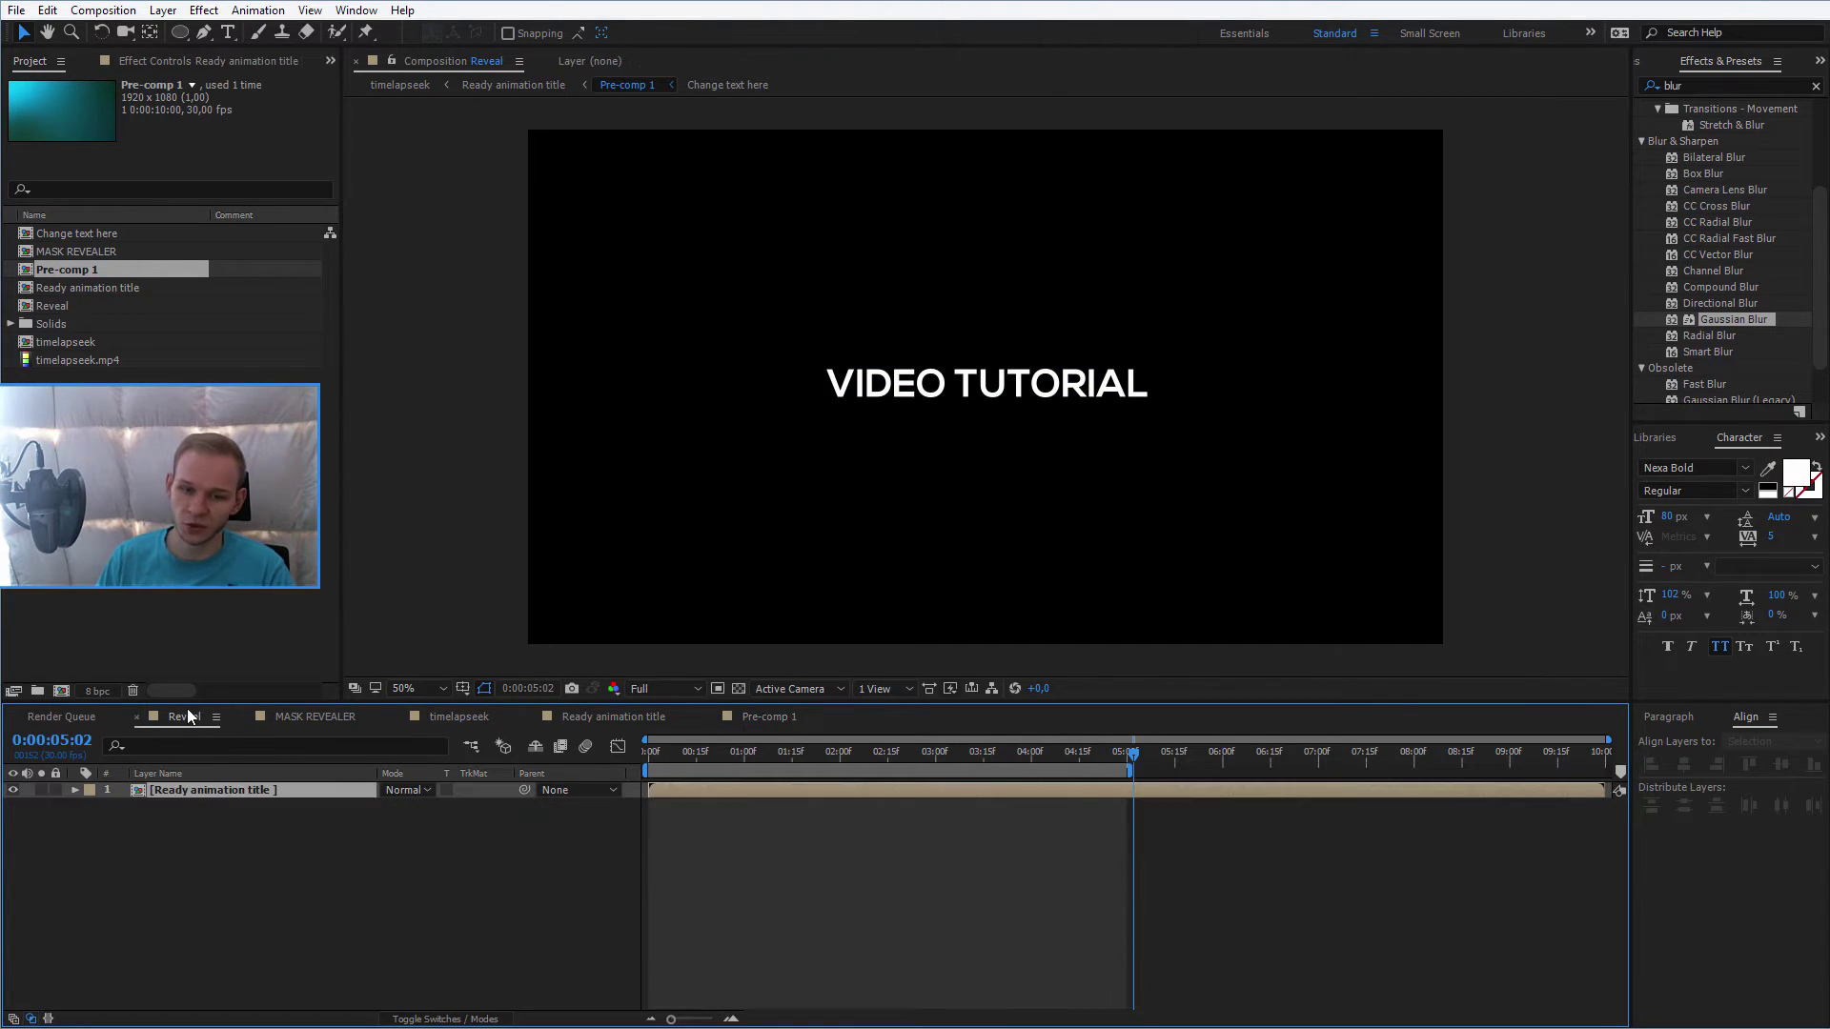
click(469, 724)
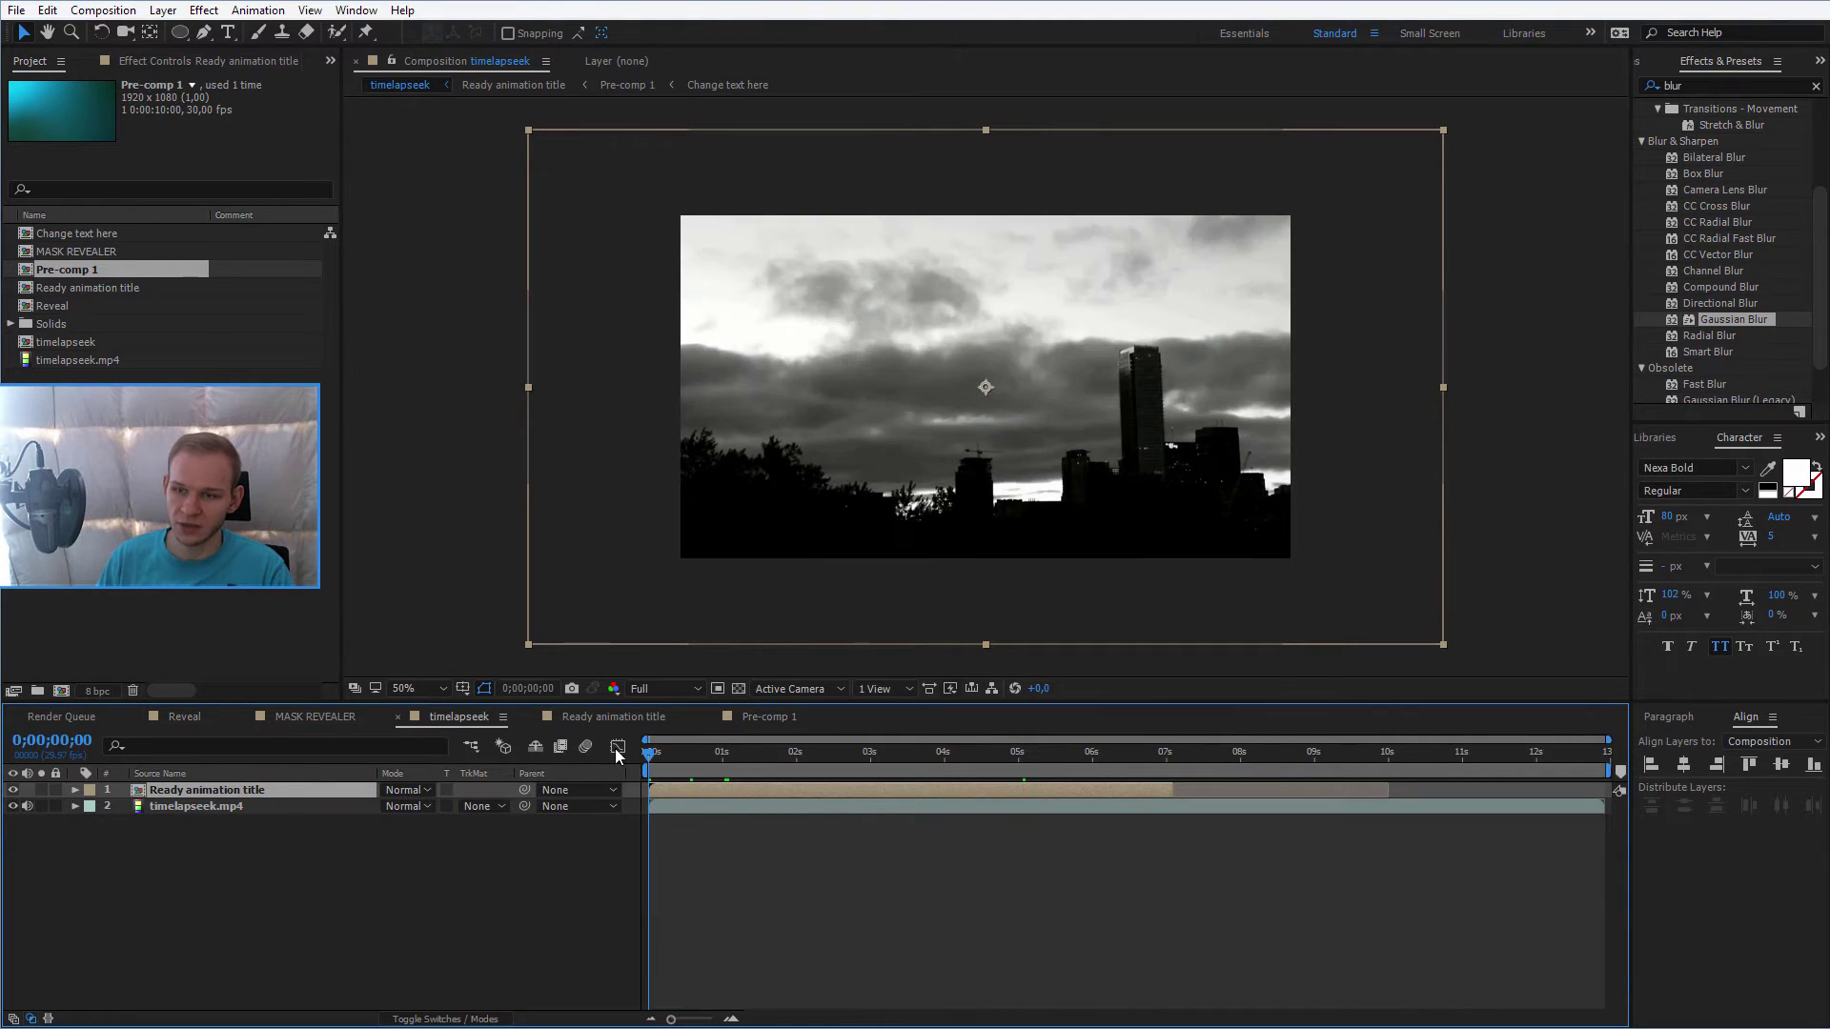
Scrub and play the see-through VIDEO TUTORIAL title over the city timelapse, stopping near 1 second
drag(650, 758, 860, 751)
key(space)
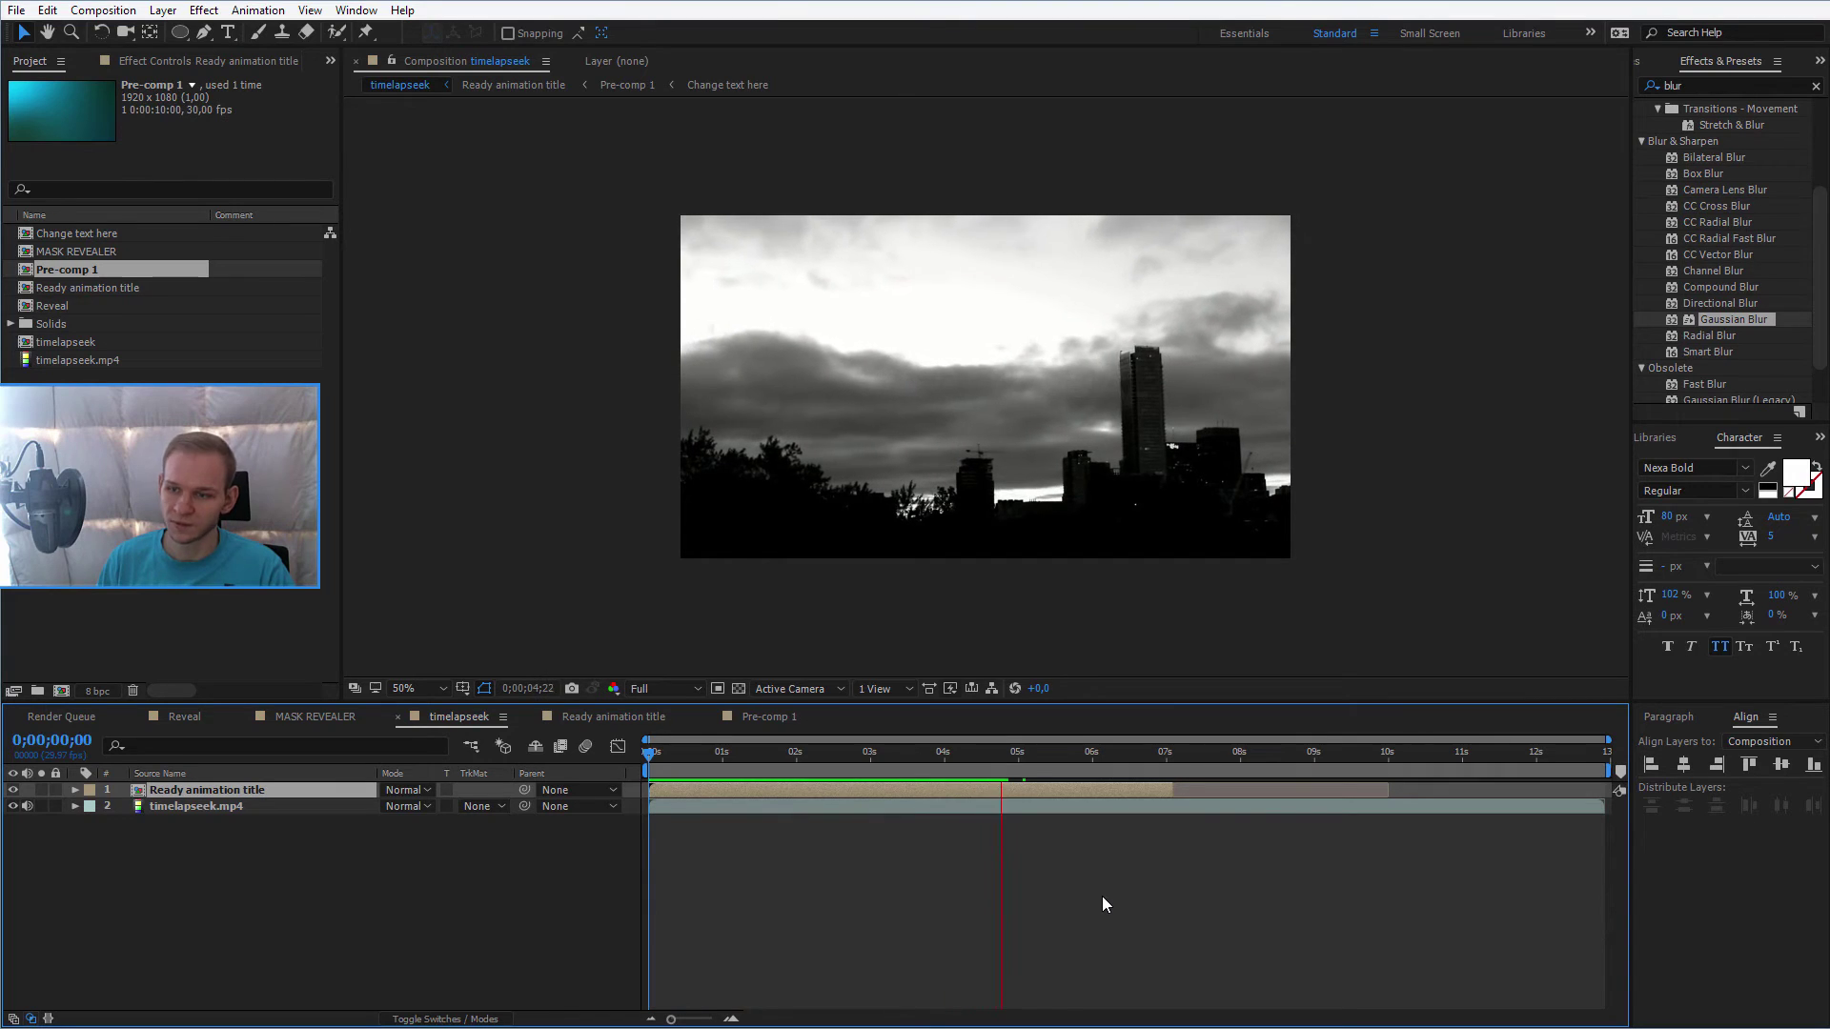
drag(920, 759, 740, 757)
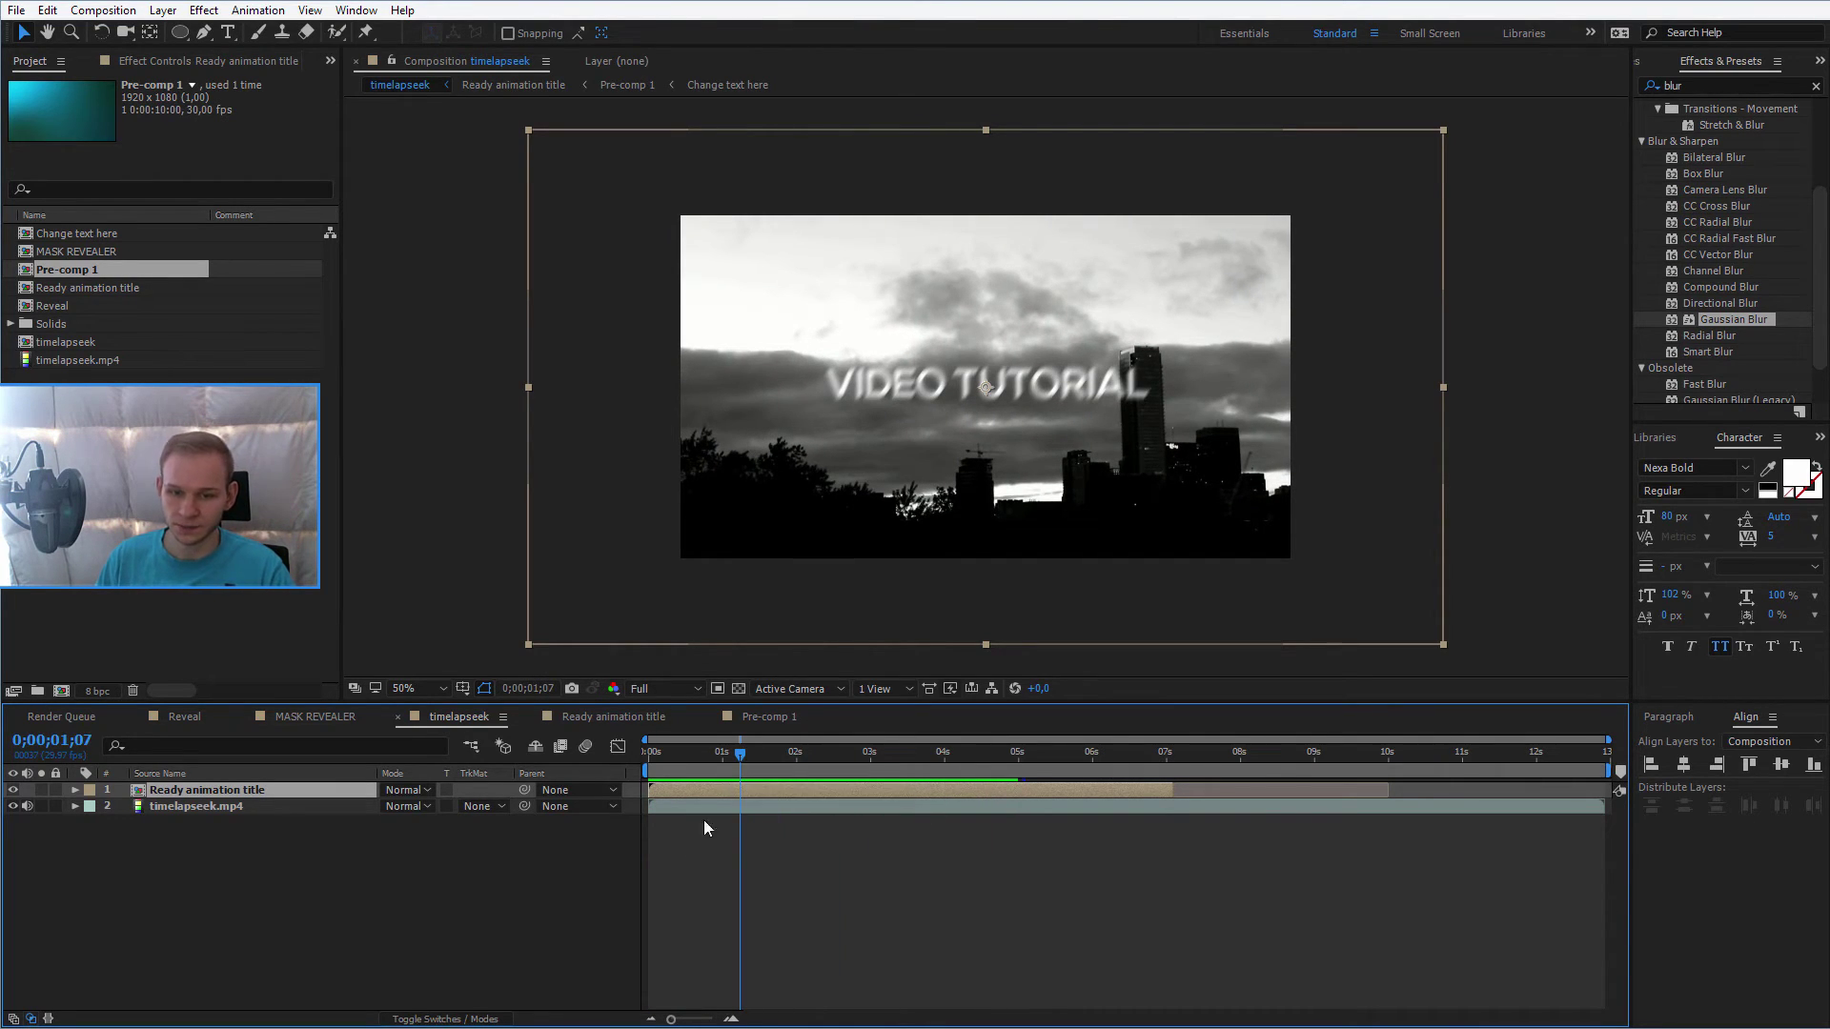
Make Ready animation title a 3D layer and set a Position keyframe at frame 0
key(F4)
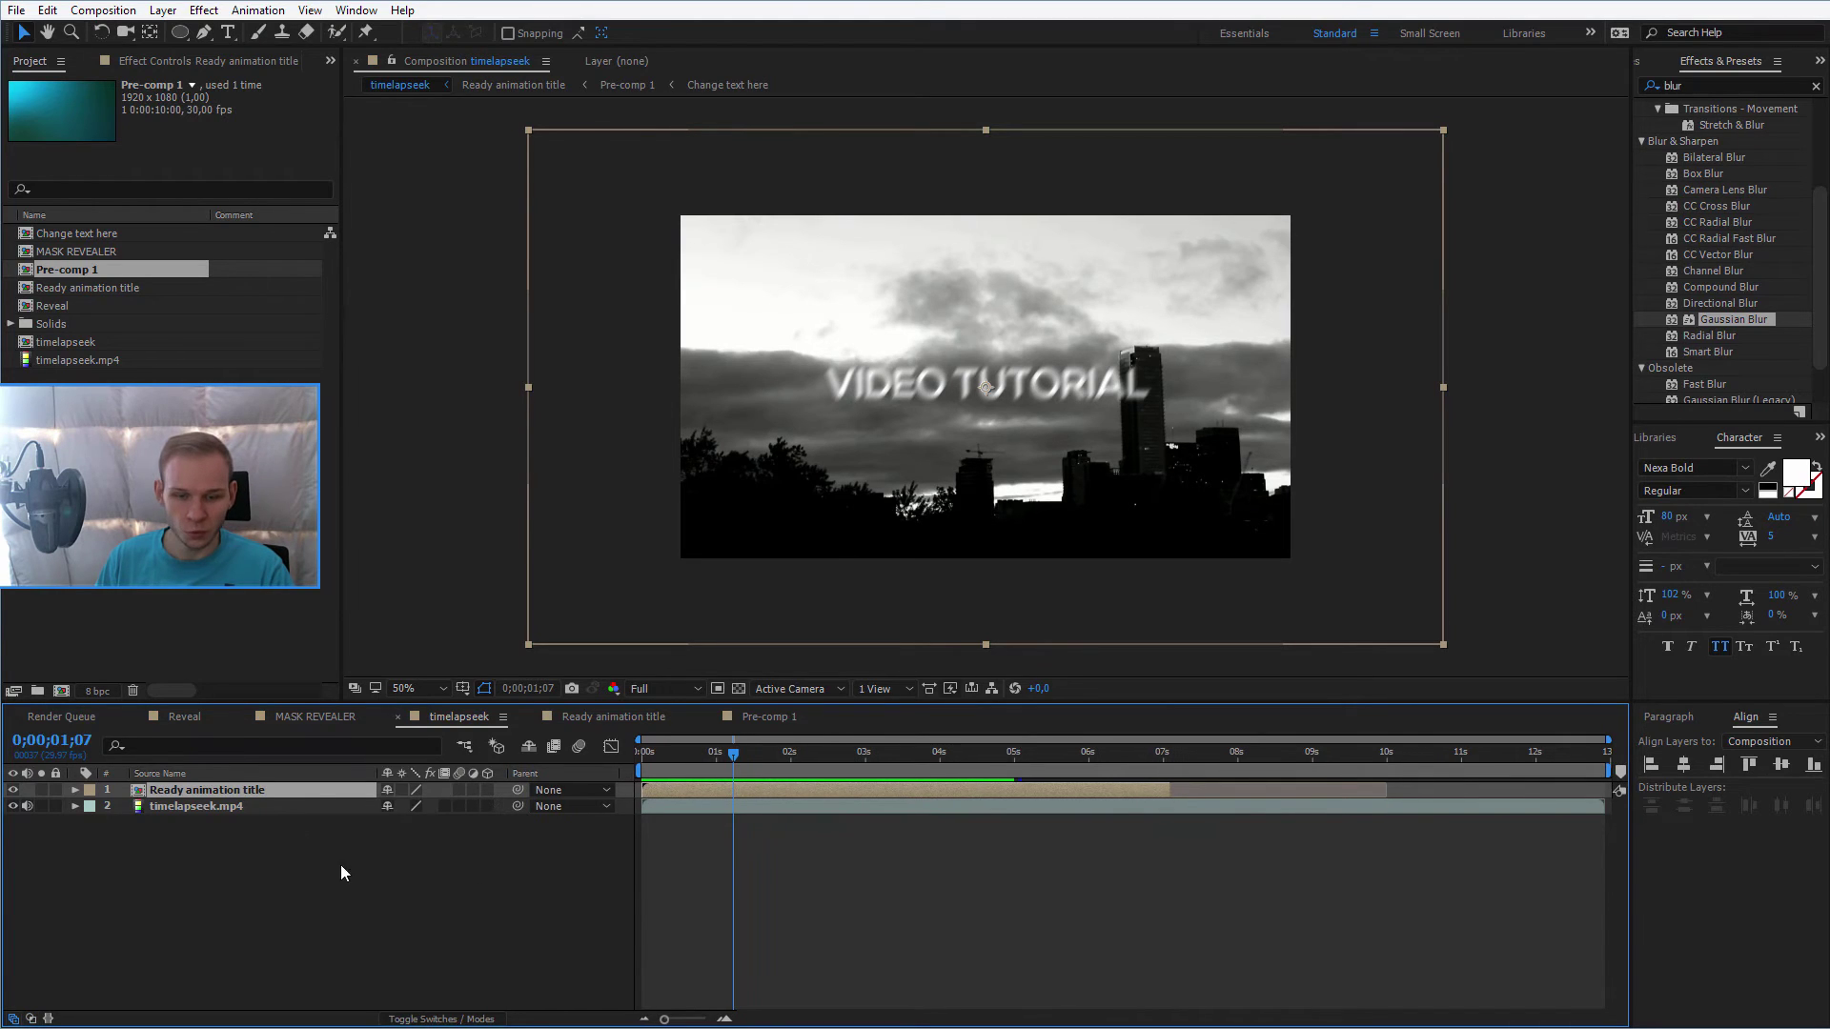
click(488, 791)
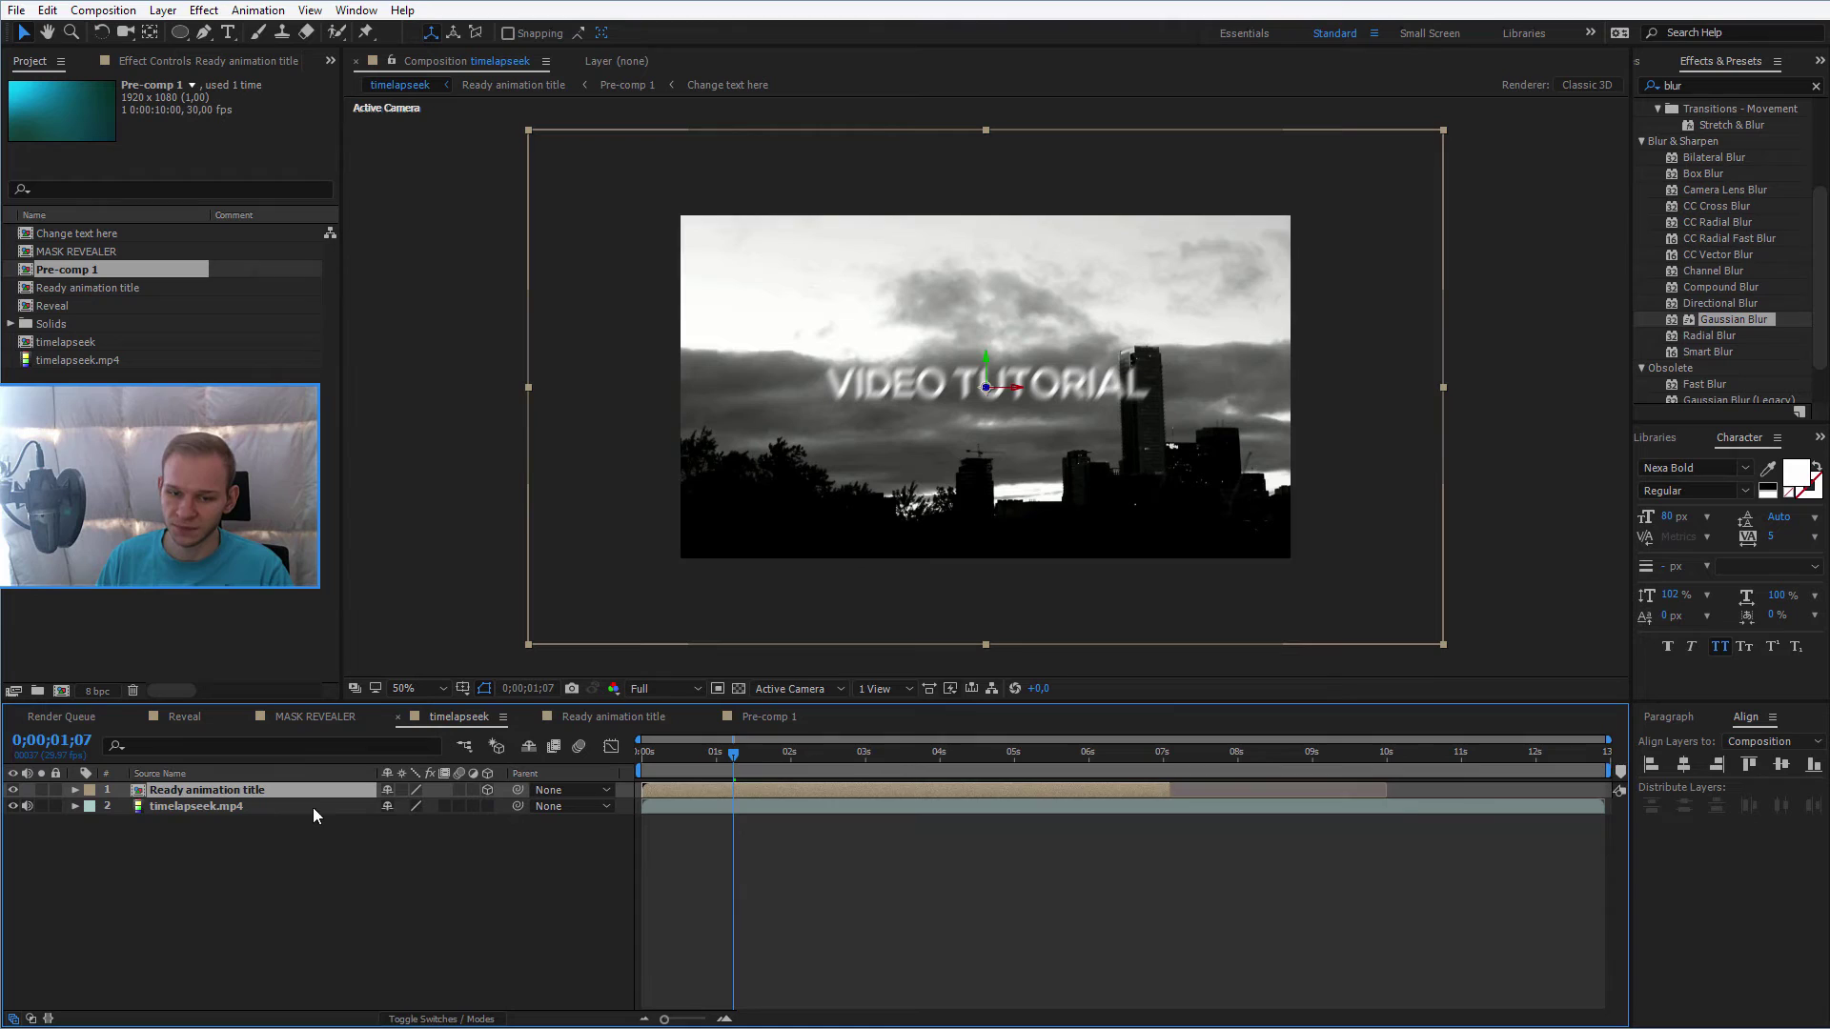
key(p)
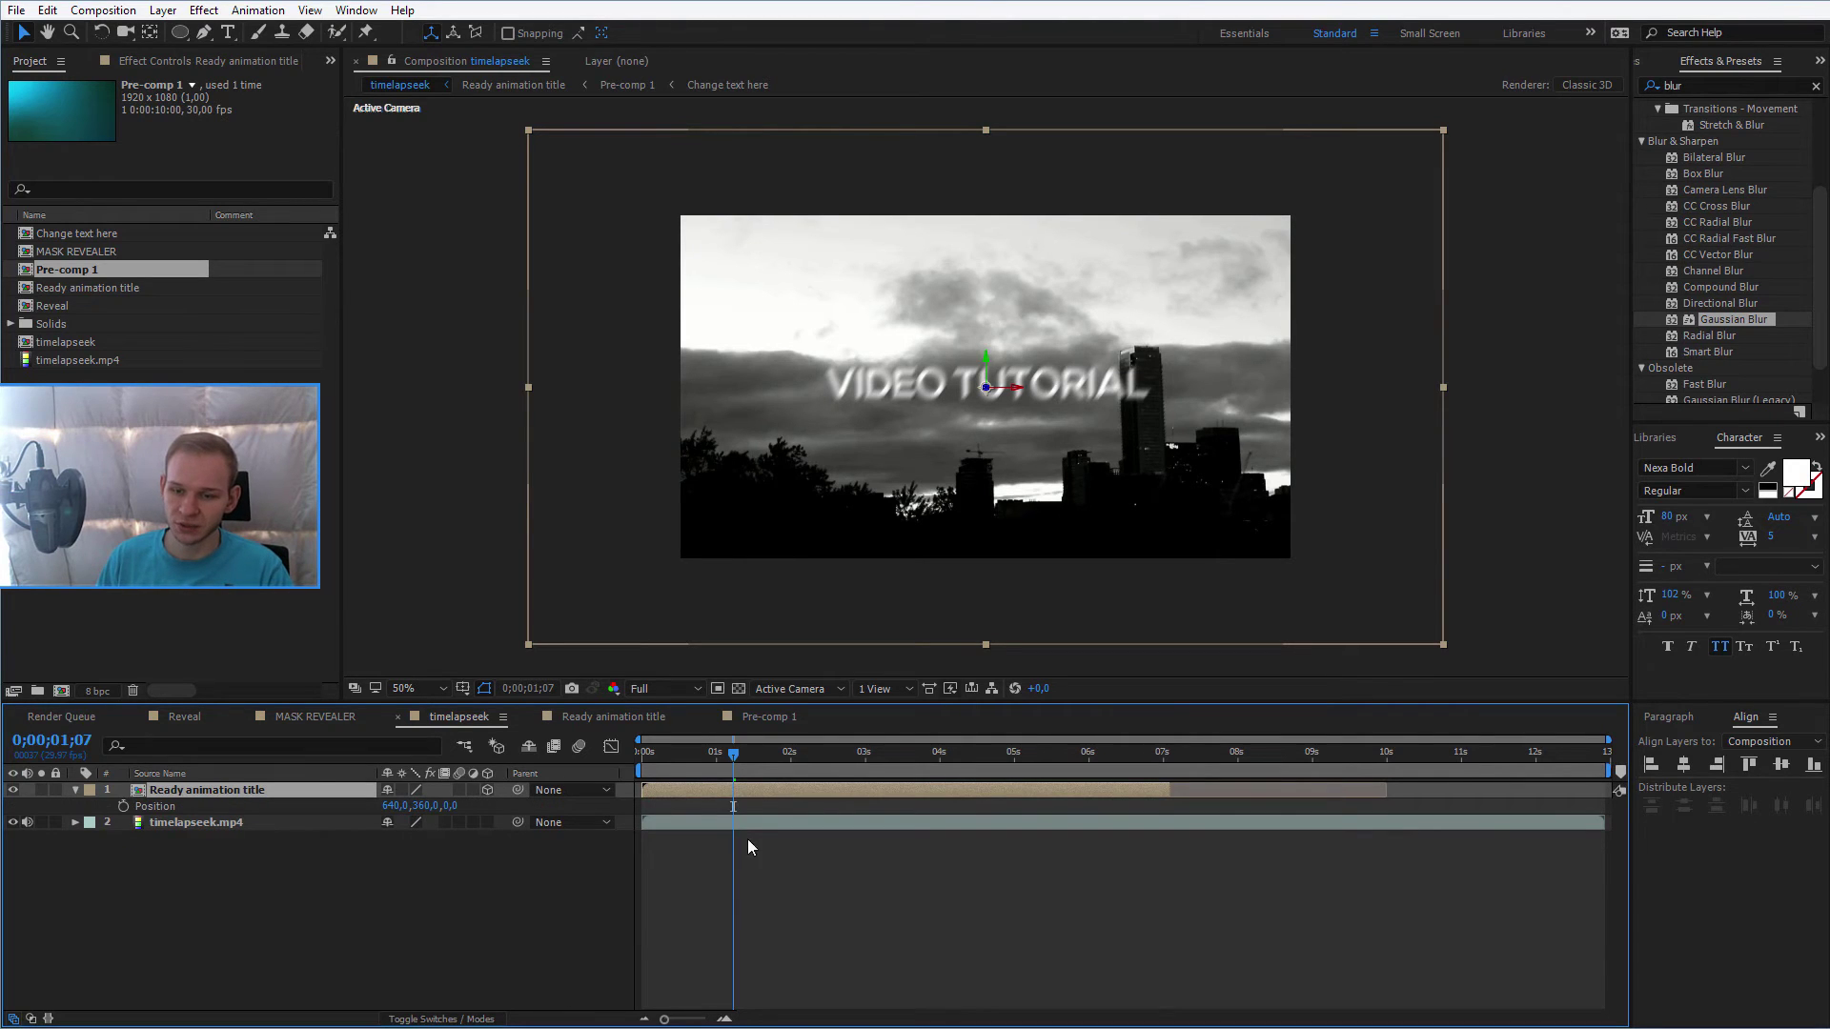
drag(715, 762, 621, 770)
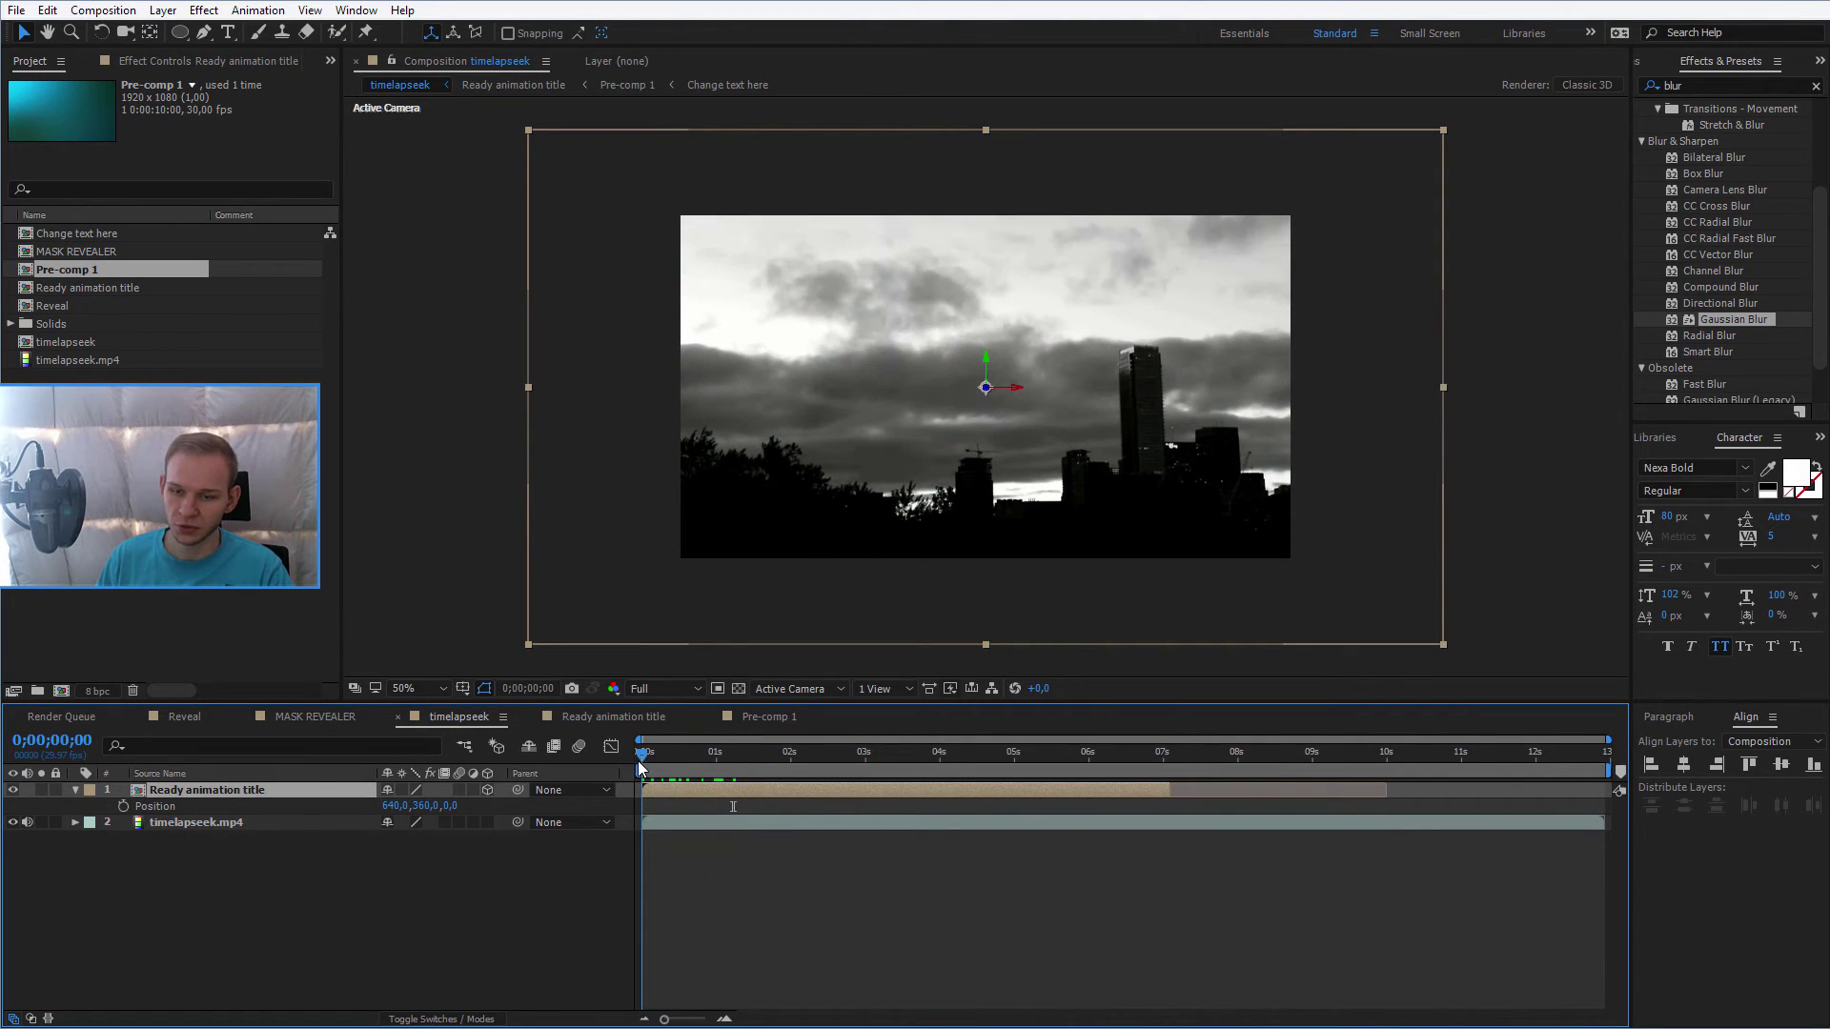
click(123, 807)
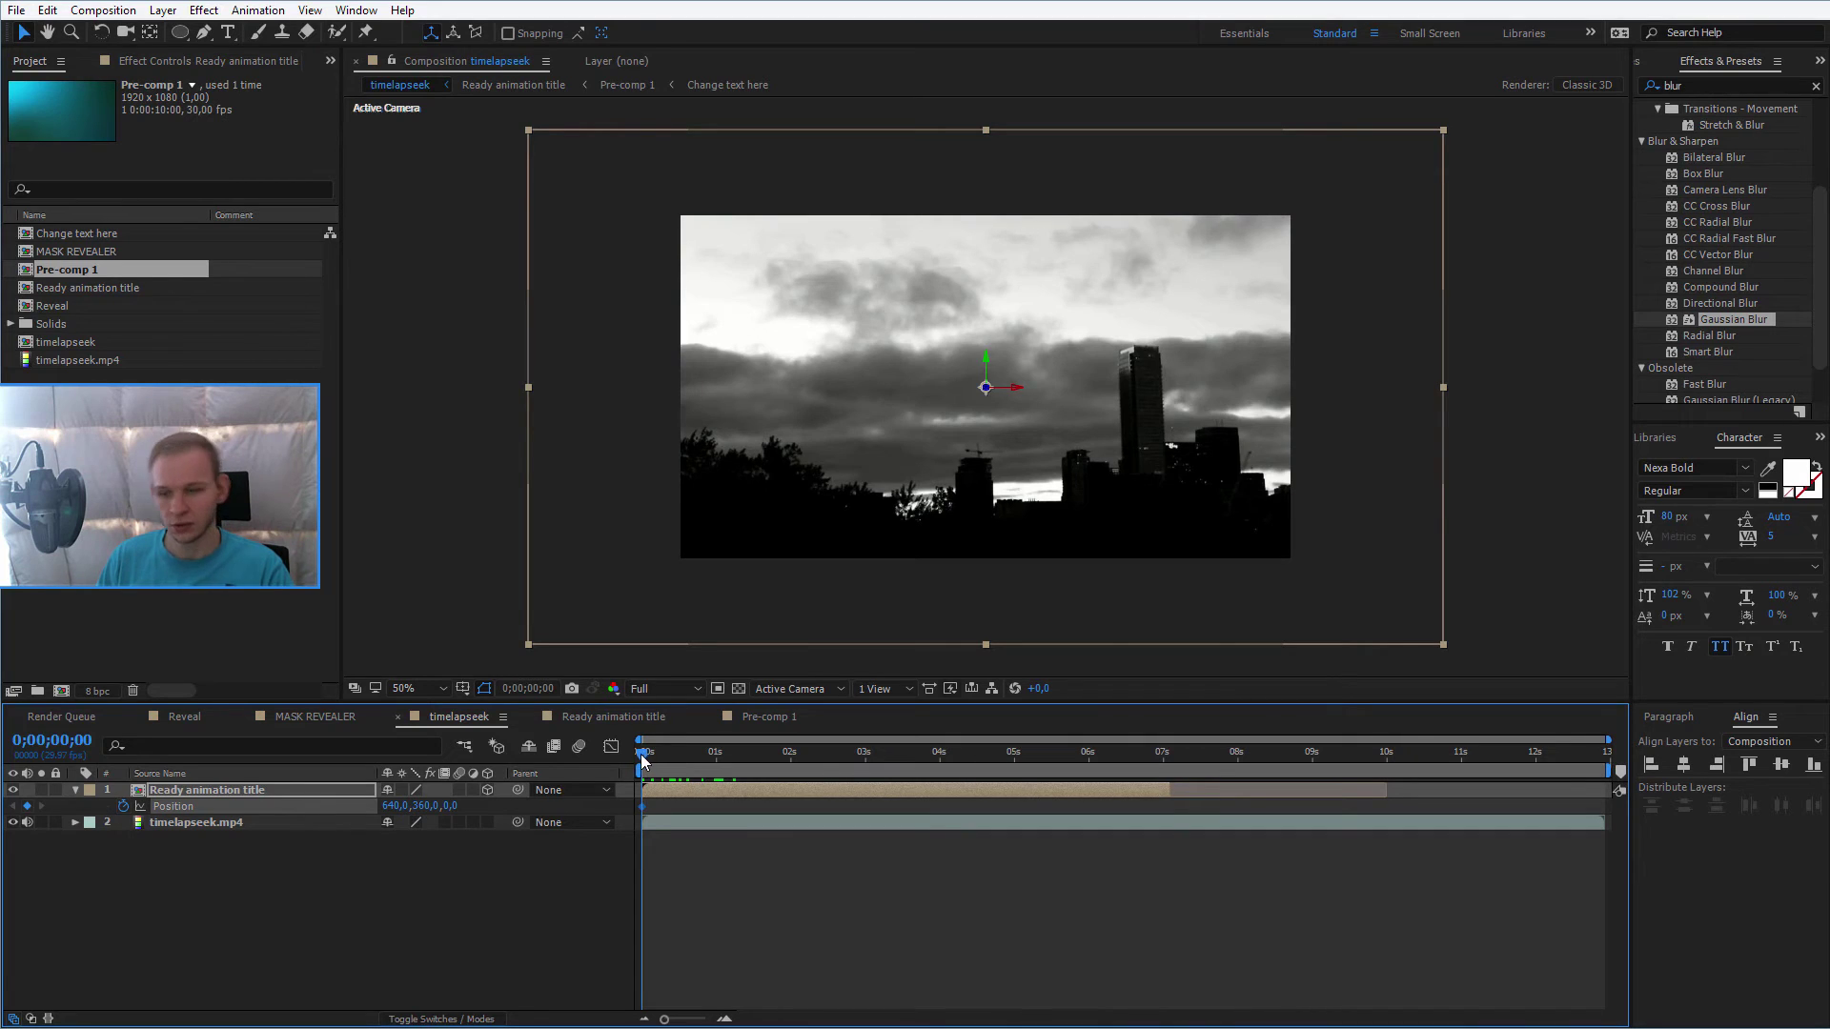
At about 0;00;07;28, drag the Z position value to add the ending depth keyframe
drag(642, 758, 1241, 761)
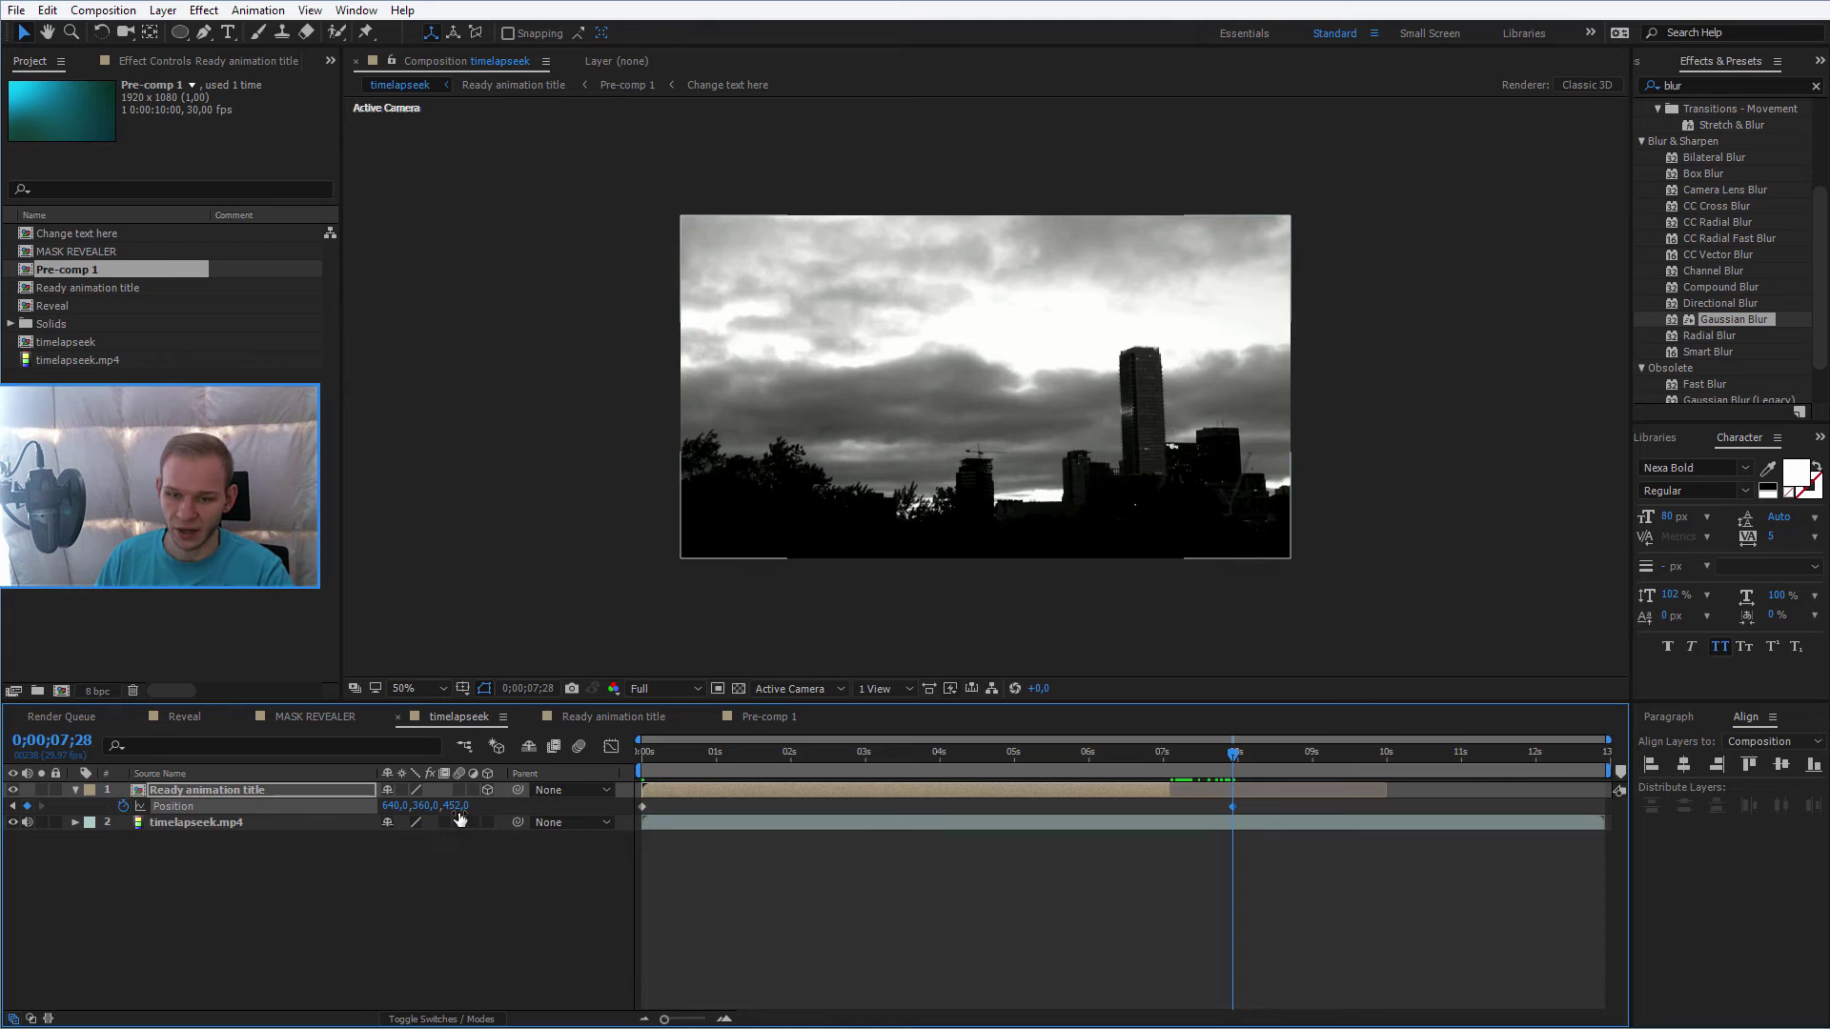
click(727, 755)
drag(714, 757, 1231, 780)
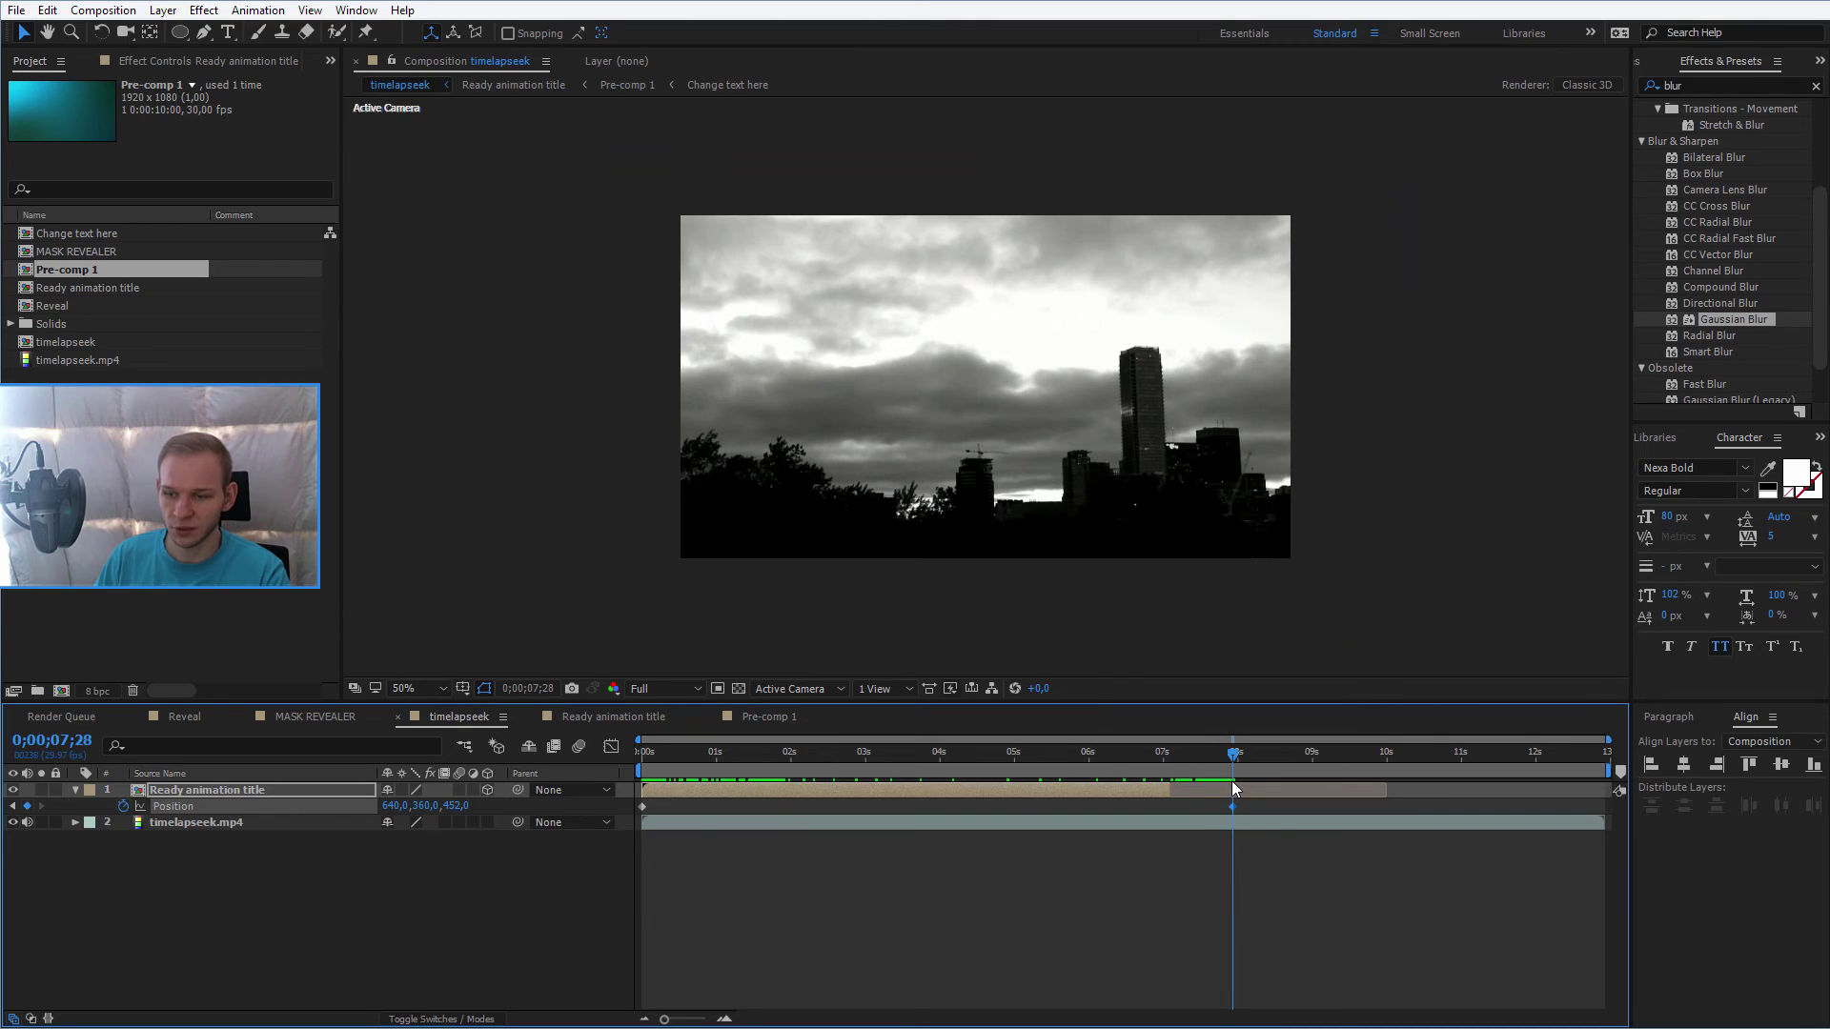
drag(461, 805, 308, 815)
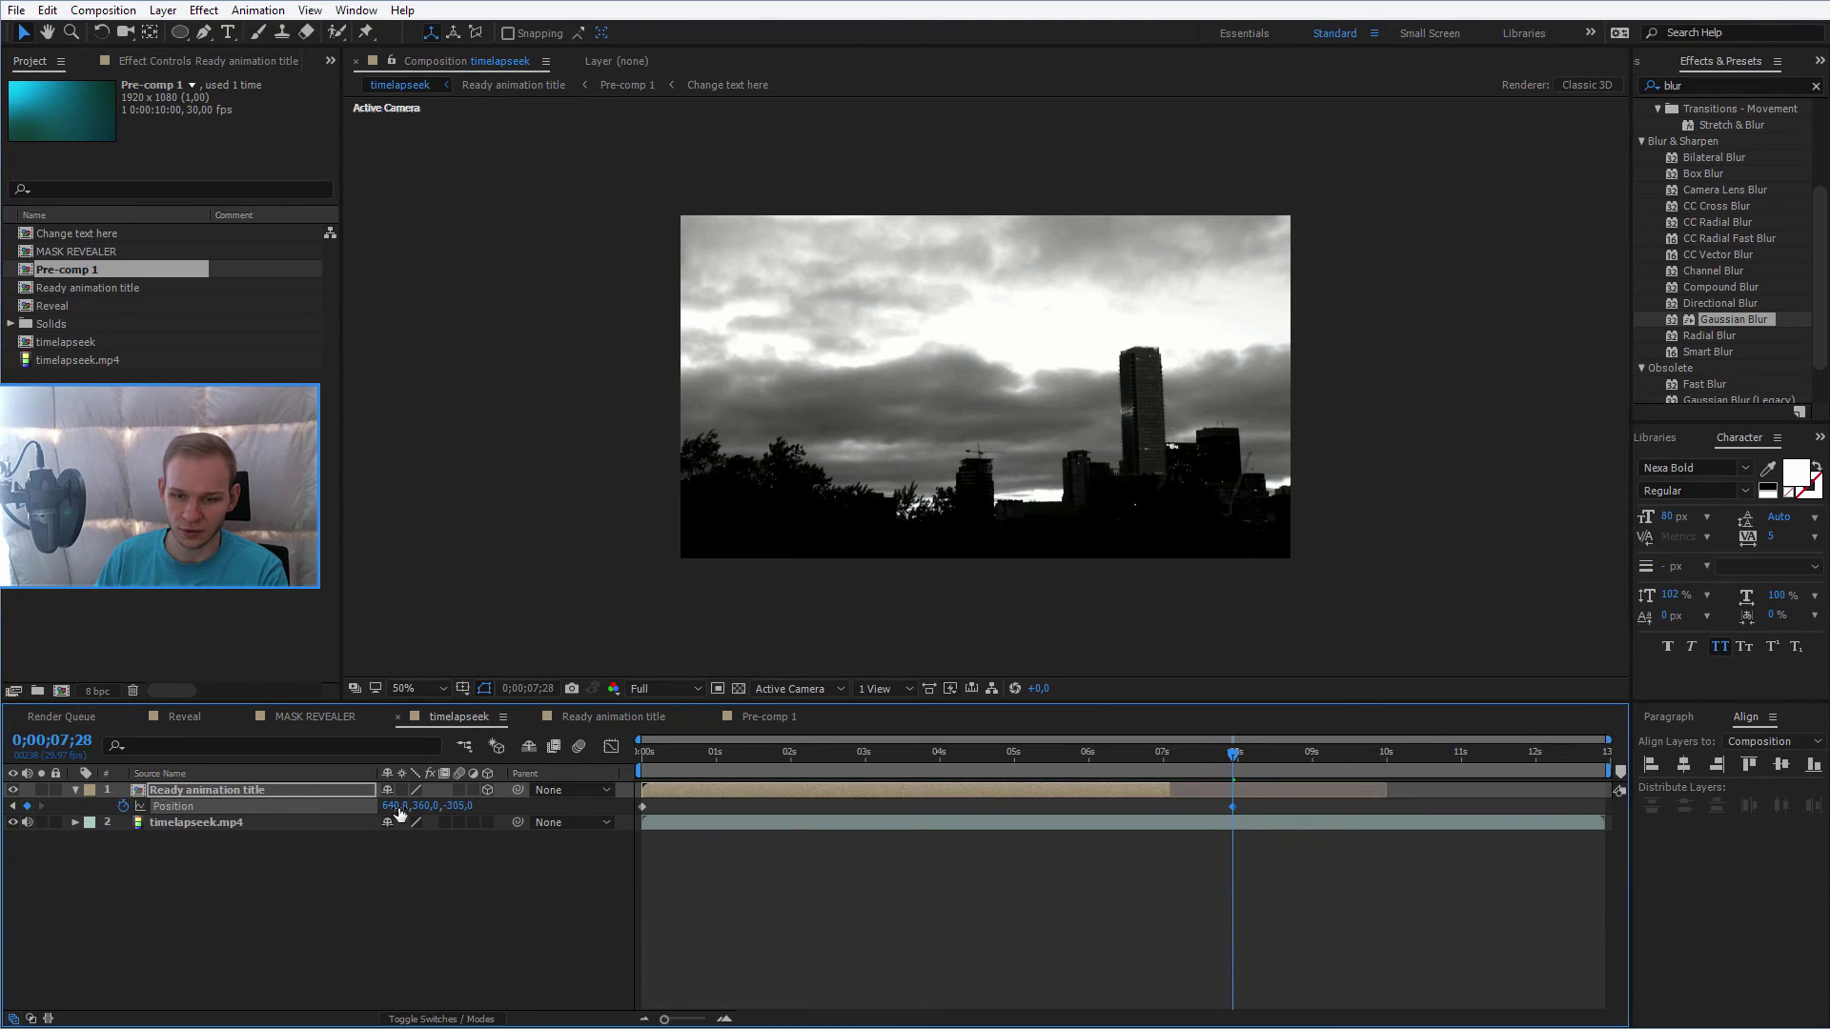
key(Home)
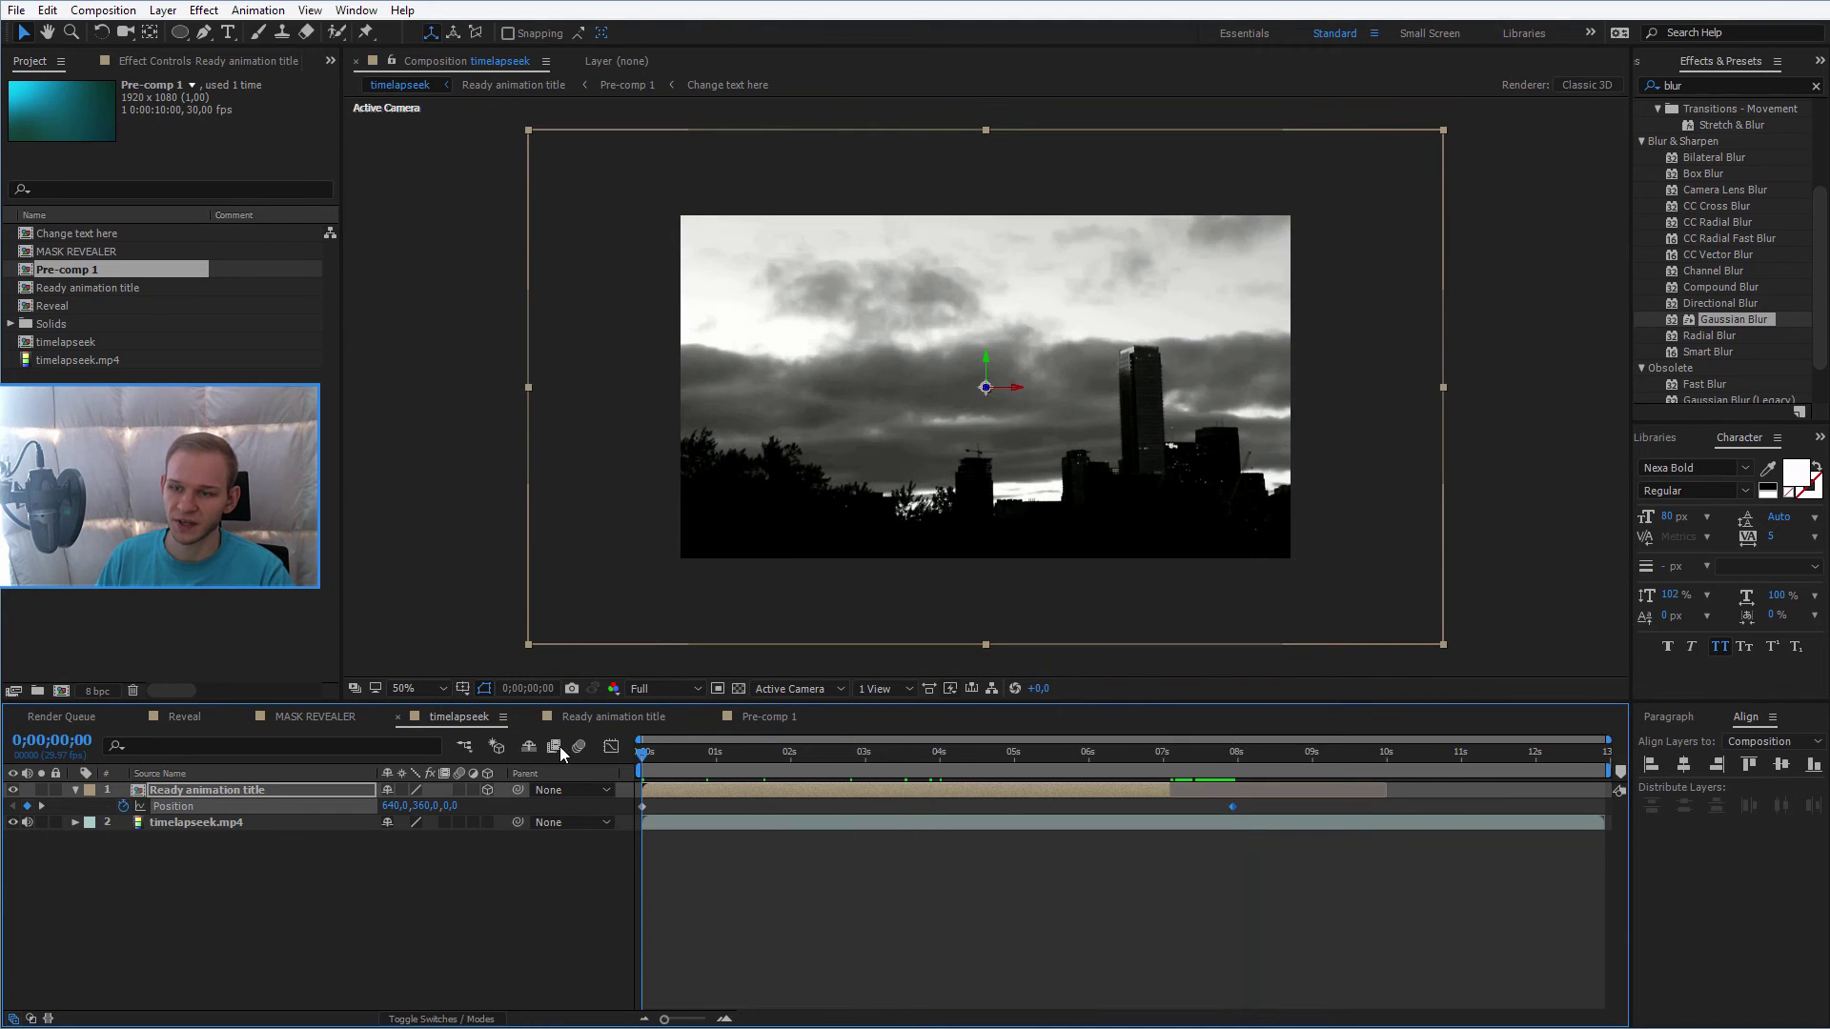
Preview and scrub the title's Z move from 0 to about -289 over the city footage
drag(655, 759, 716, 797)
key(Home)
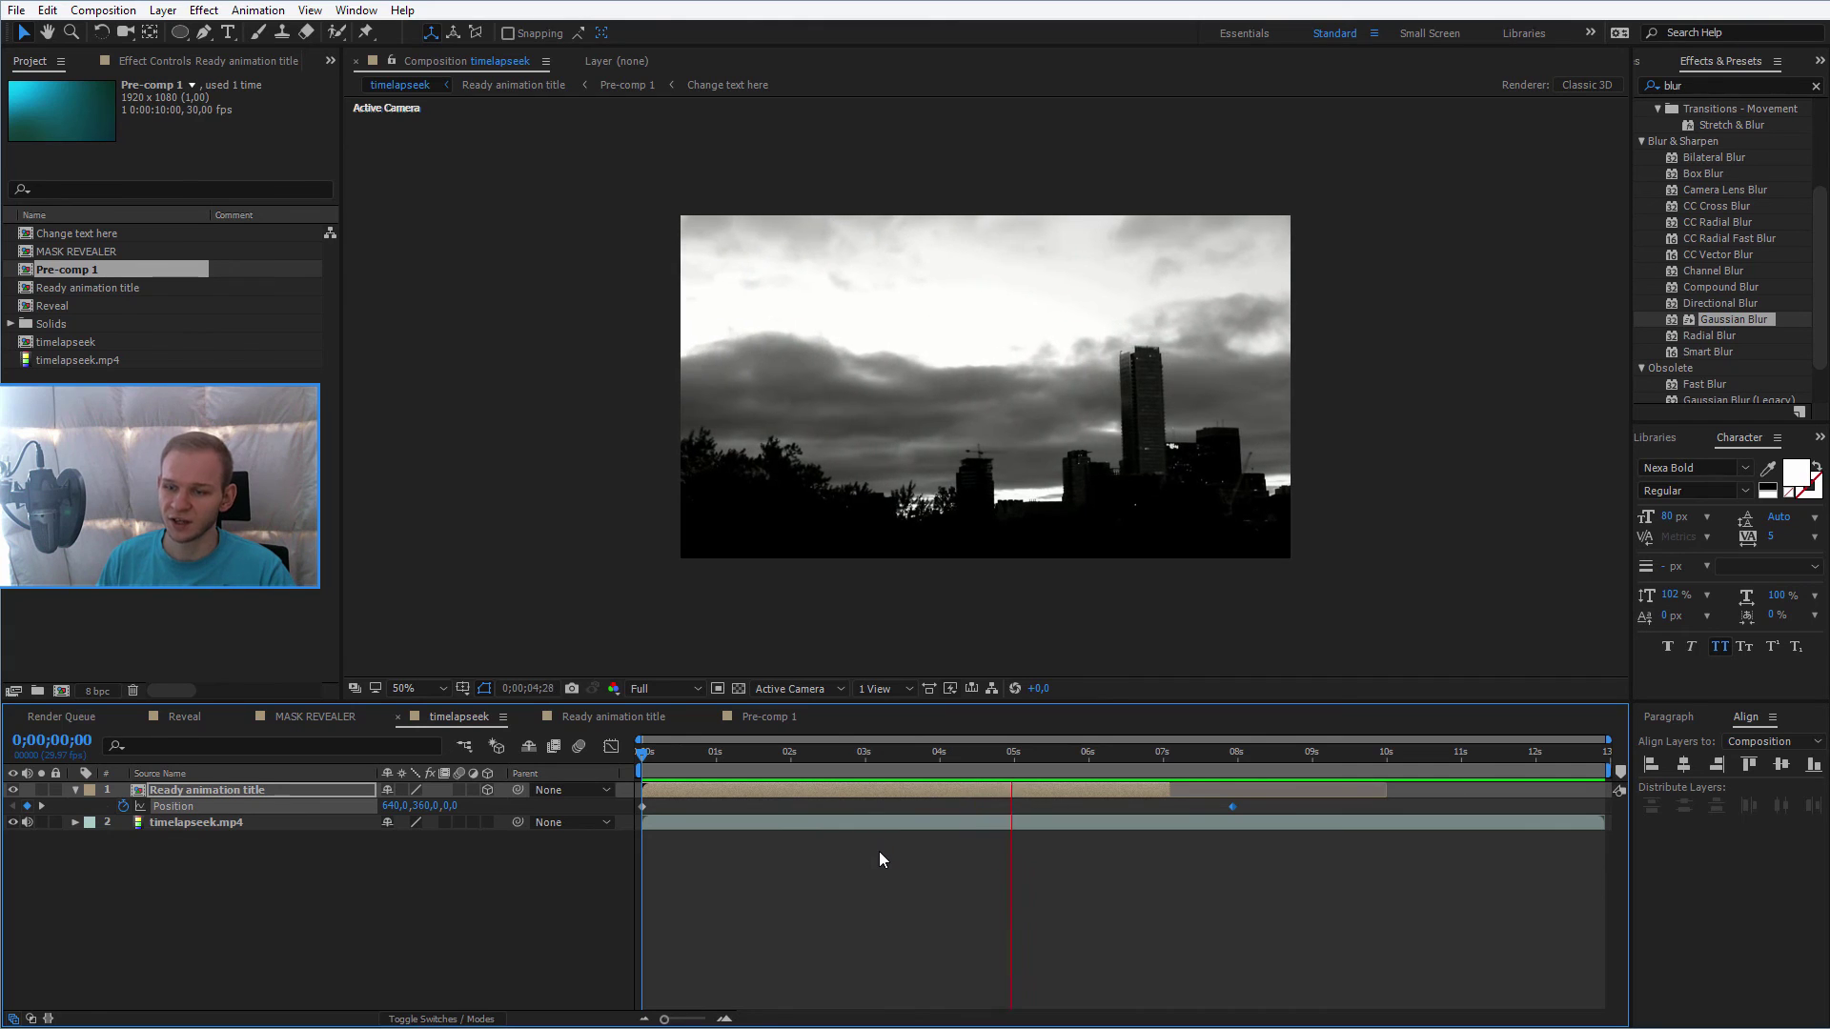
key(space)
drag(753, 757, 999, 785)
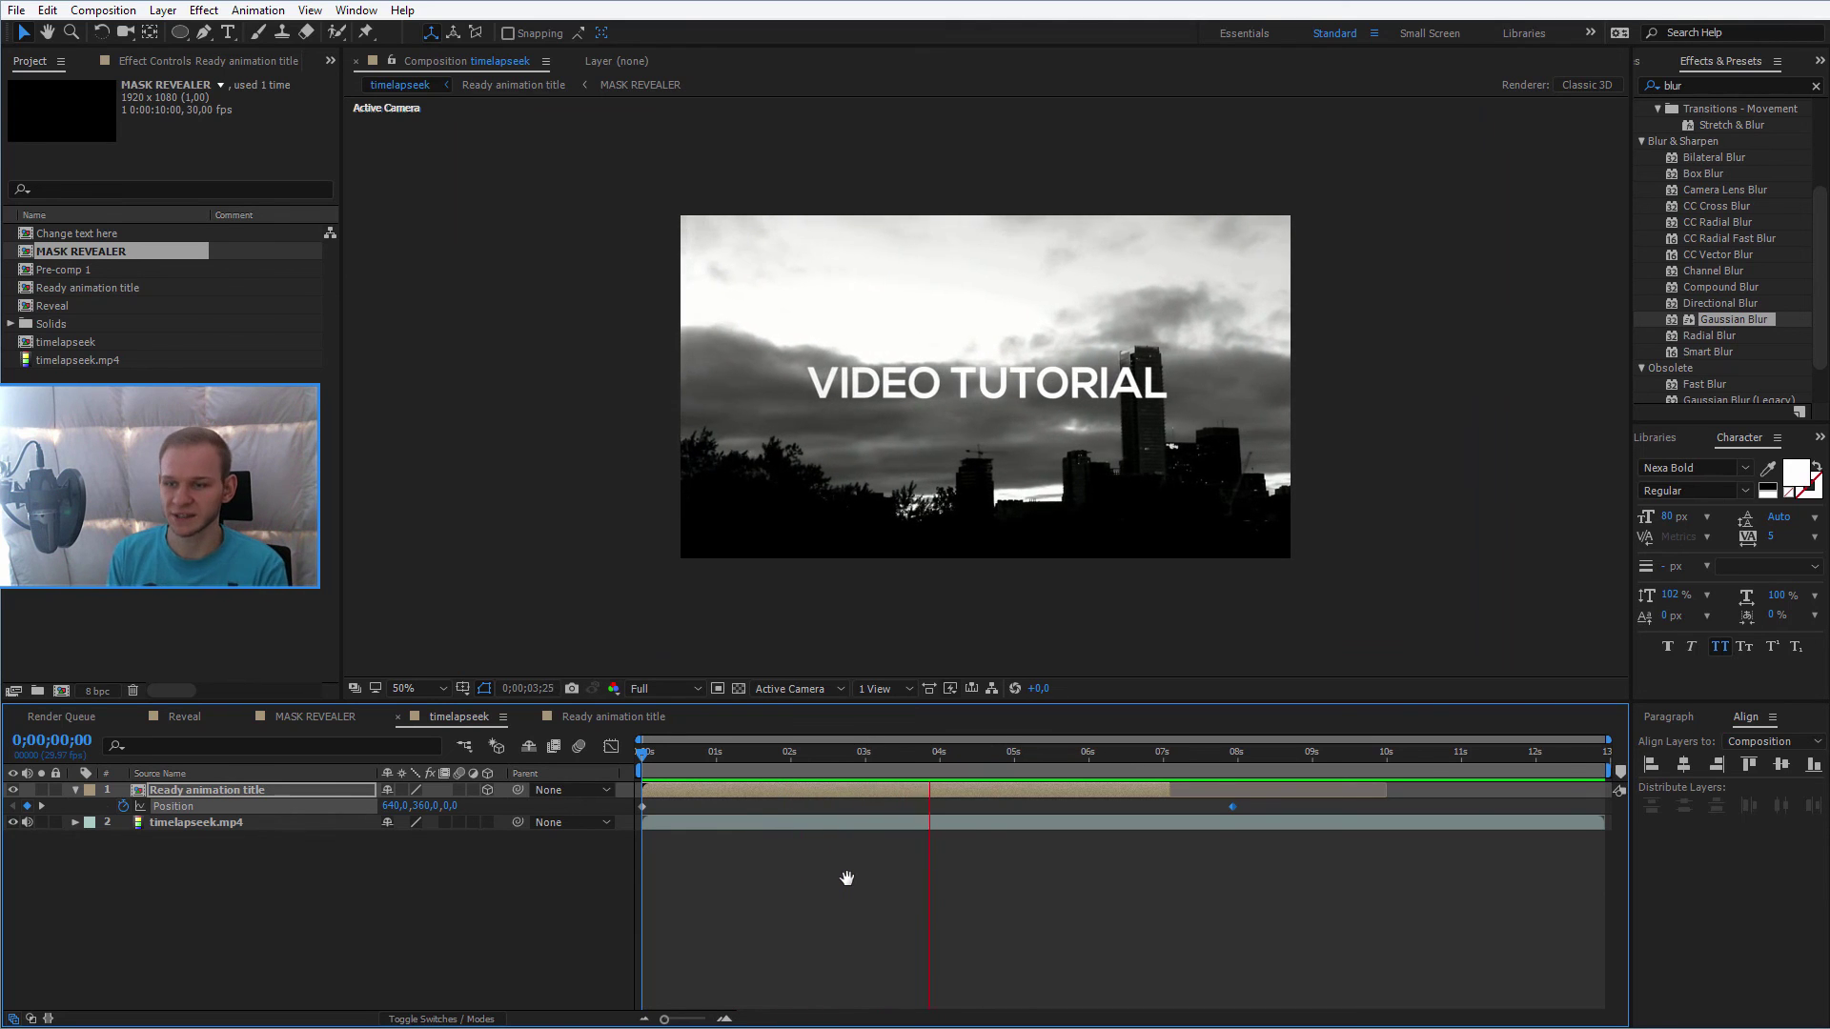
key(space)
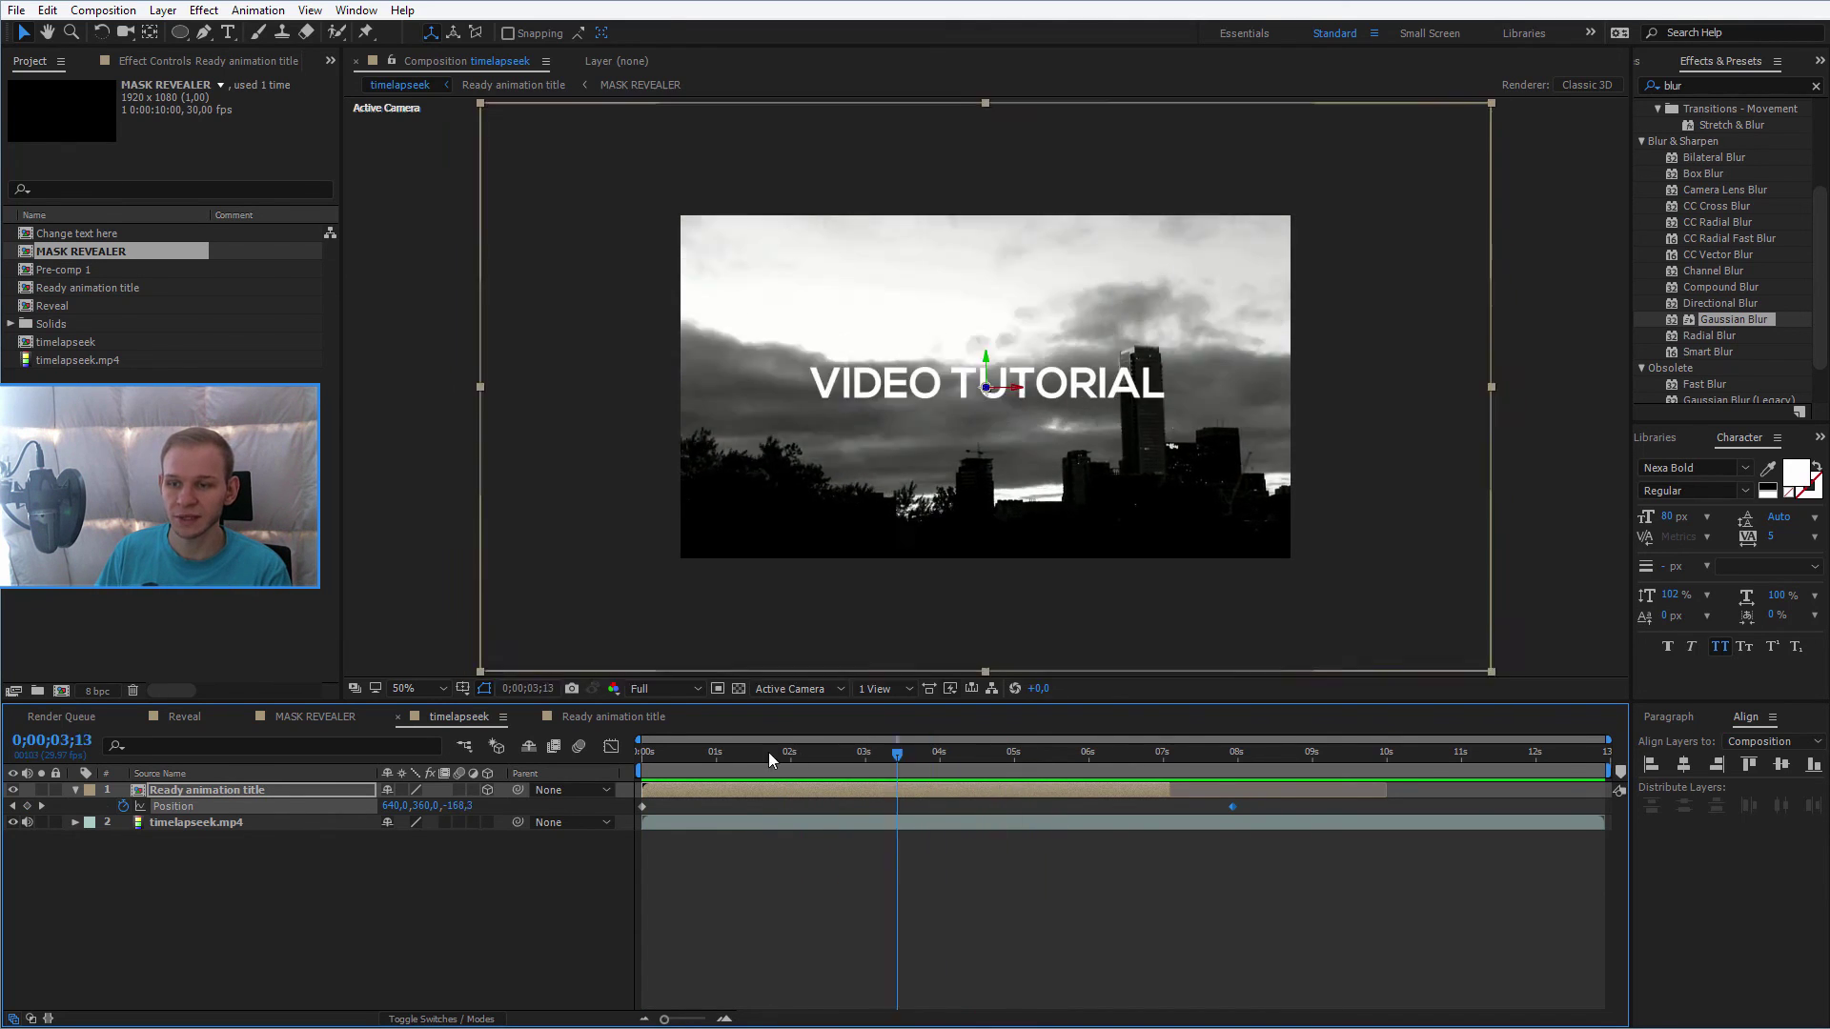
drag(768, 752, 1096, 768)
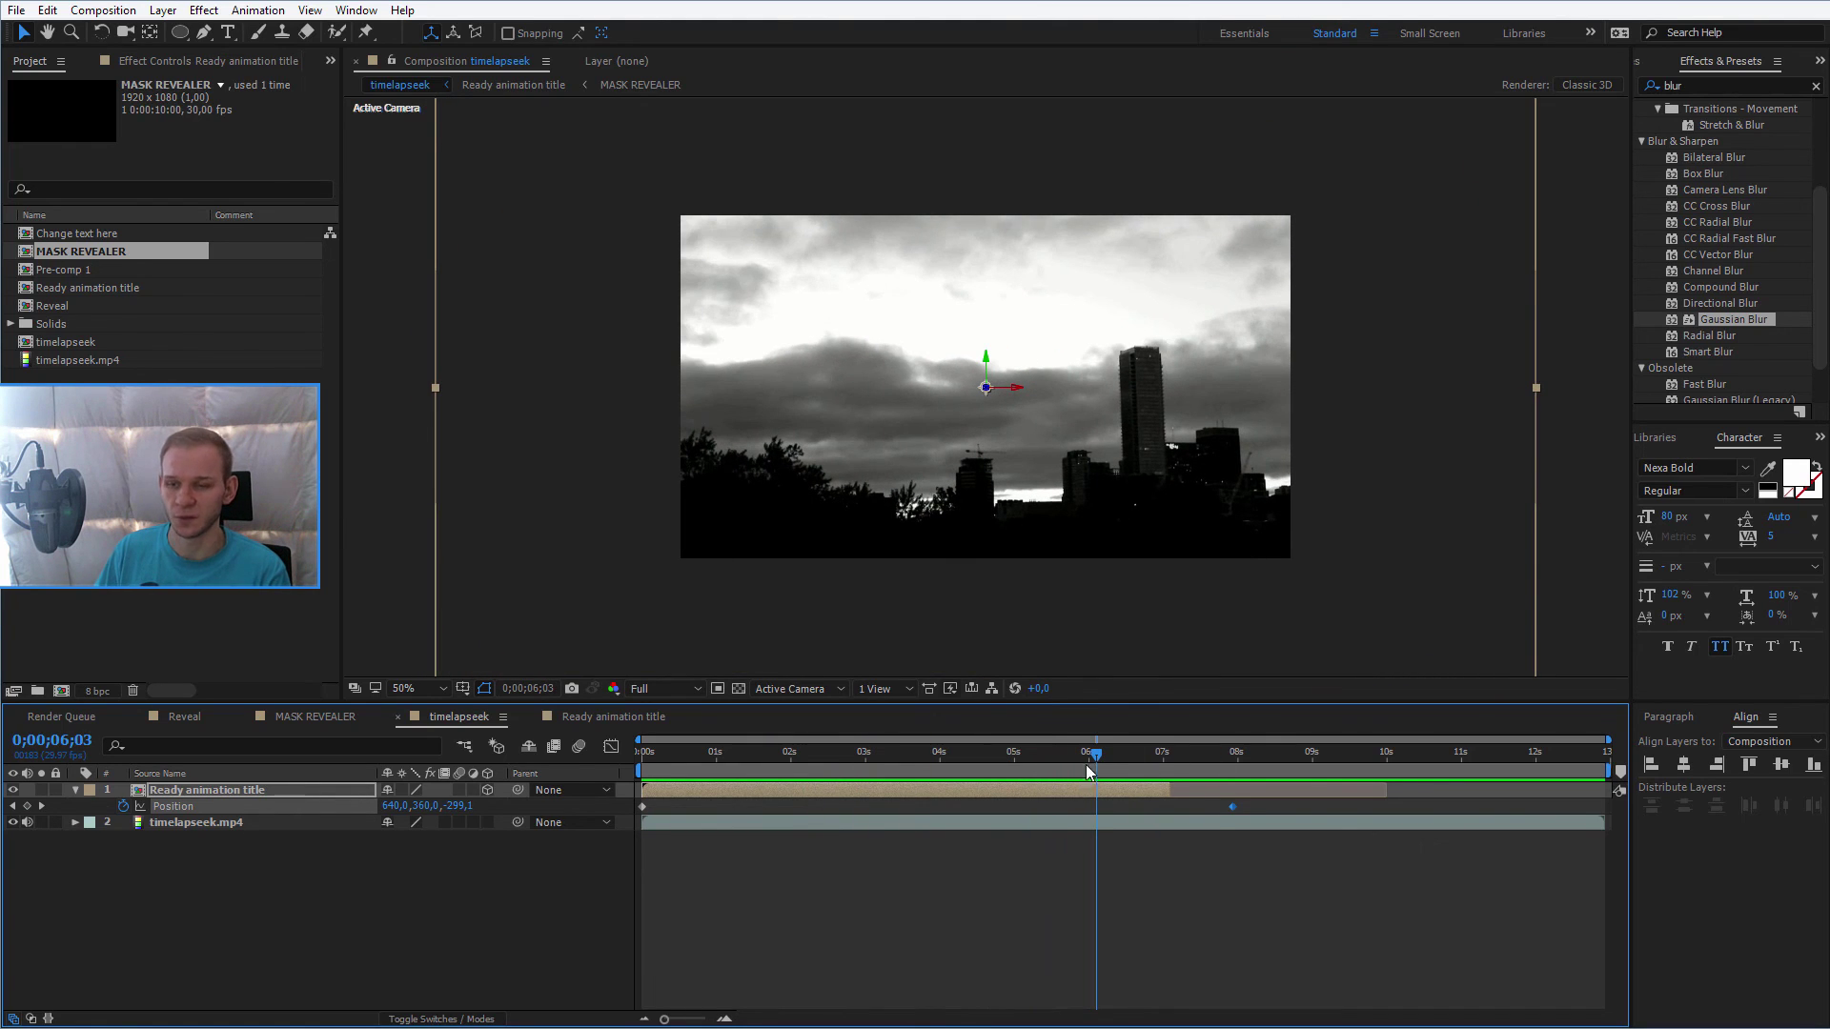